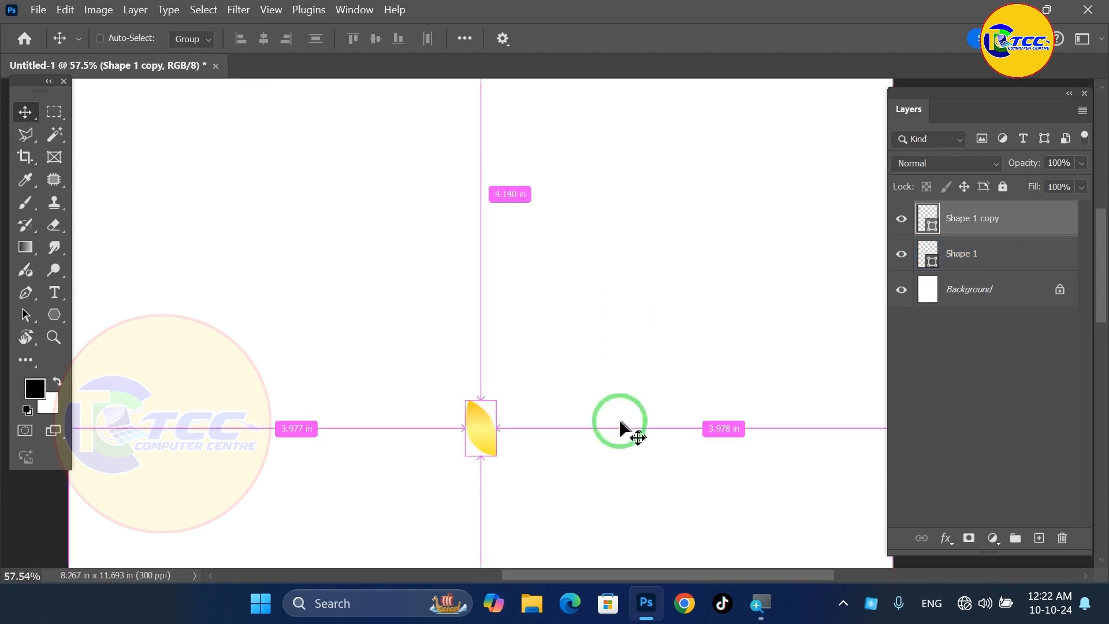
# Undo the last duplication of the leaf shape layer
pyautogui.hotkey('ctrl', 'z')
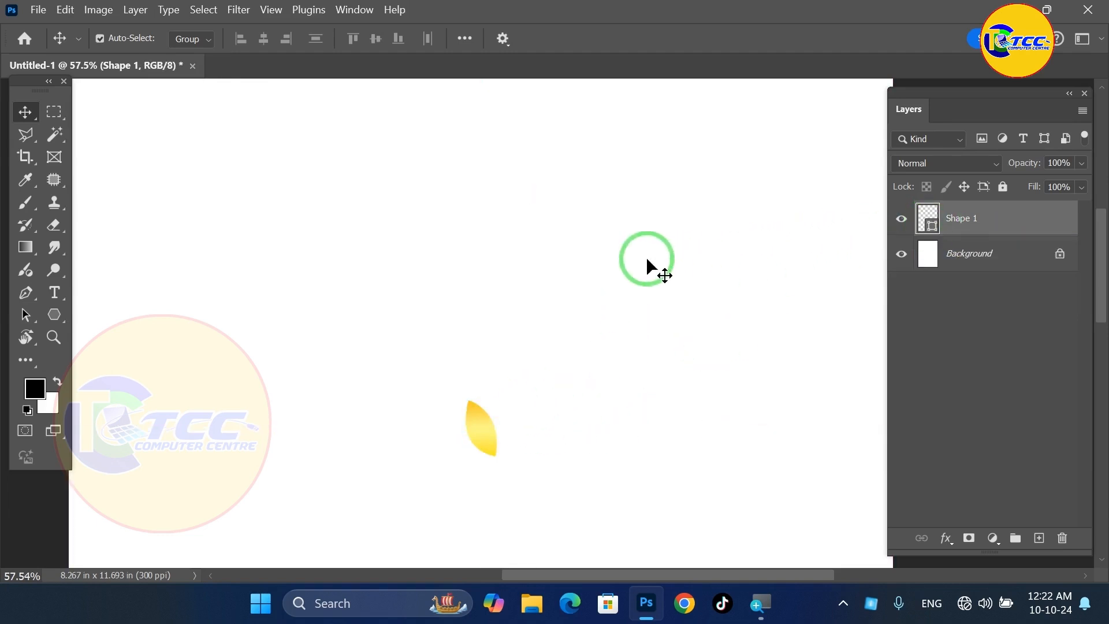
# Replace the leaf shape's gradient fill with the solid dark yellow colour c4a100
pyautogui.press('p')
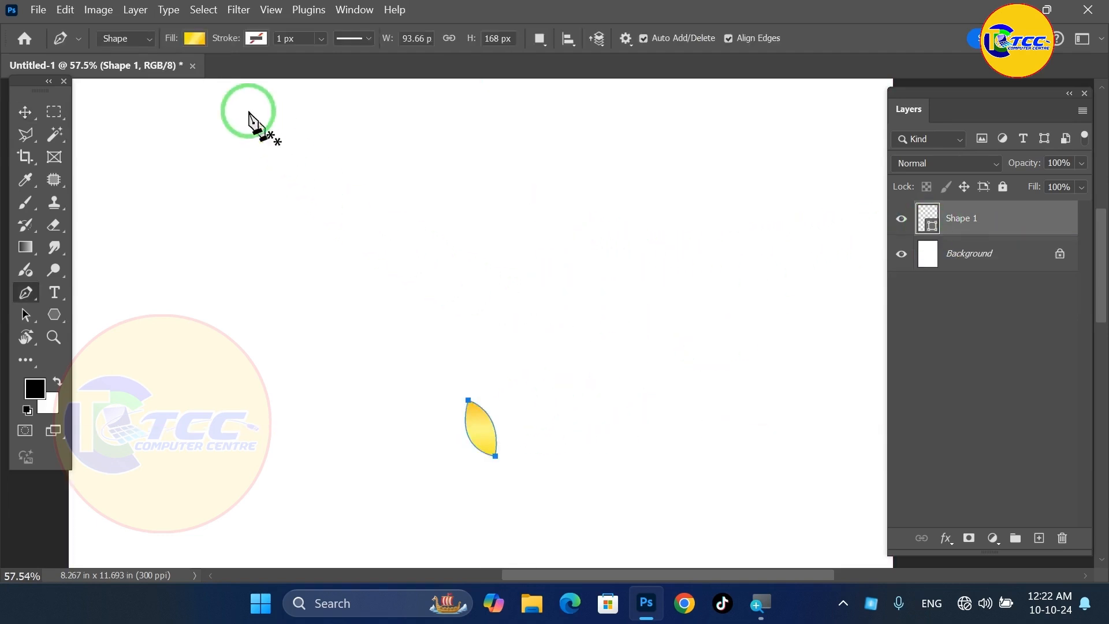
pyautogui.click(191, 42)
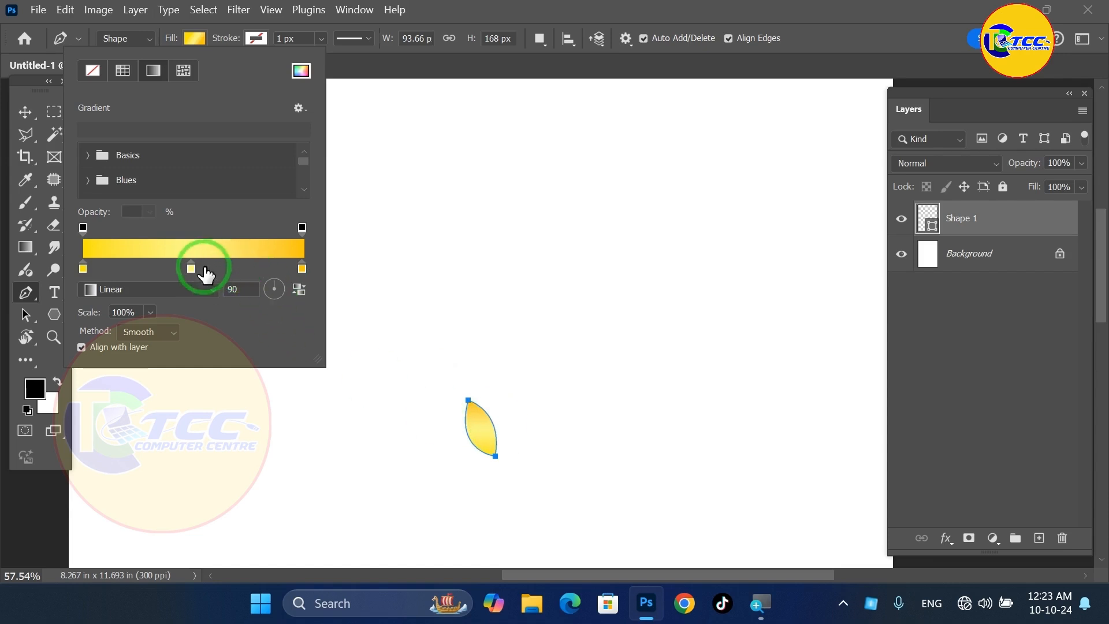
pyautogui.click(300, 72)
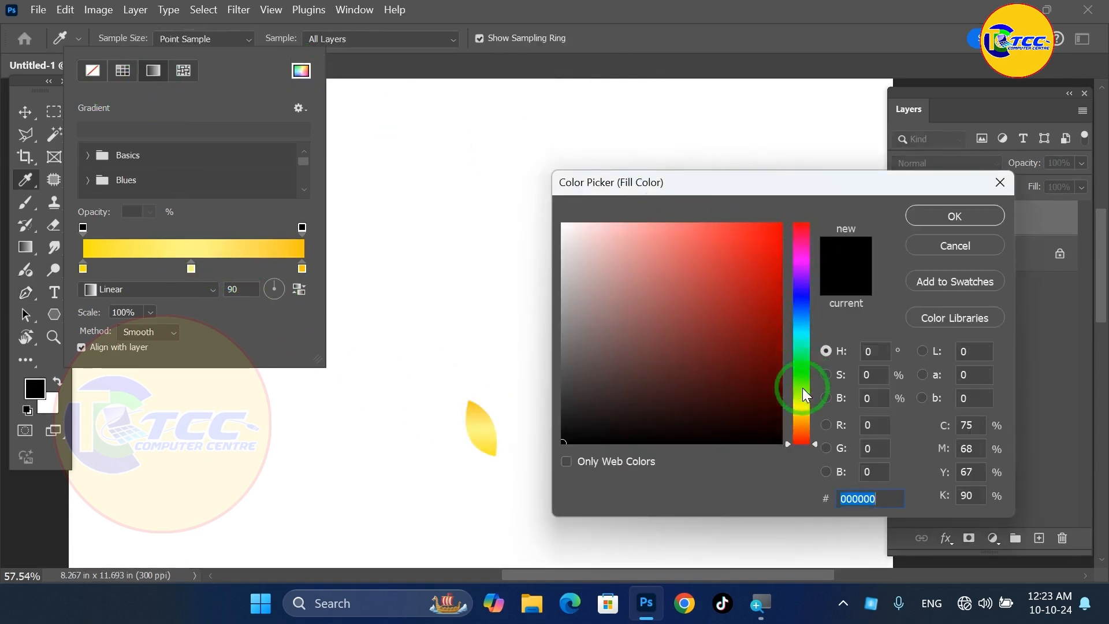
pyautogui.moveTo(802, 387); pyautogui.dragTo(803, 410)
pyautogui.moveTo(768, 231); pyautogui.dragTo(812, 230)
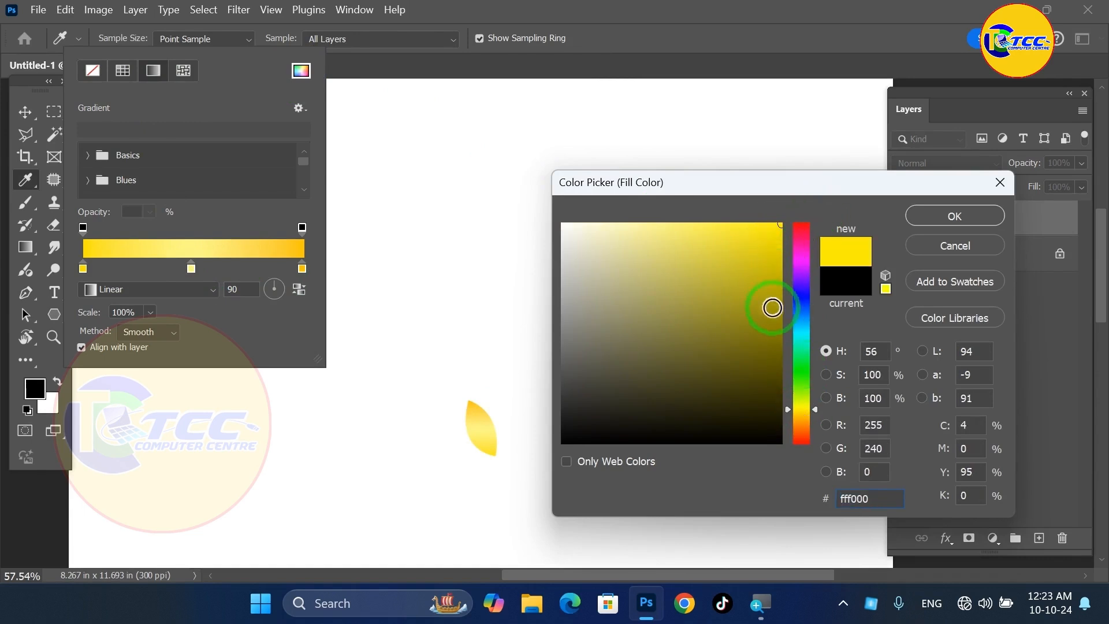
pyautogui.moveTo(772, 307); pyautogui.dragTo(787, 314)
pyautogui.moveTo(803, 411); pyautogui.dragTo(802, 415)
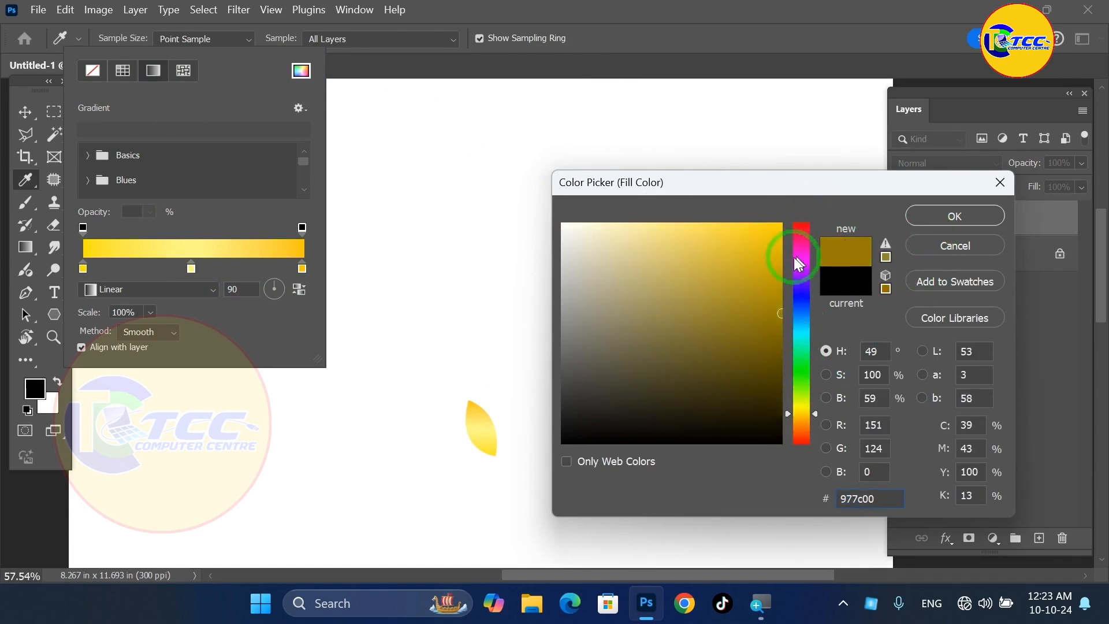
pyautogui.moveTo(775, 269)
pyautogui.mouseDown()
pyautogui.moveTo(775, 247)
pyautogui.moveTo(783, 274)
pyautogui.mouseUp()
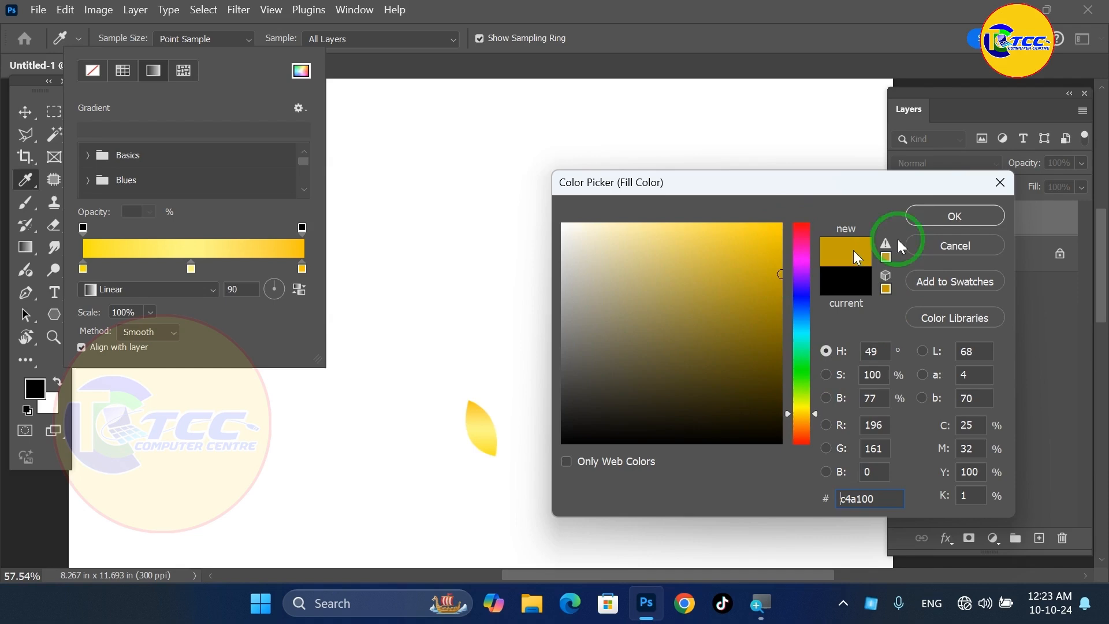
pyautogui.click(956, 218)
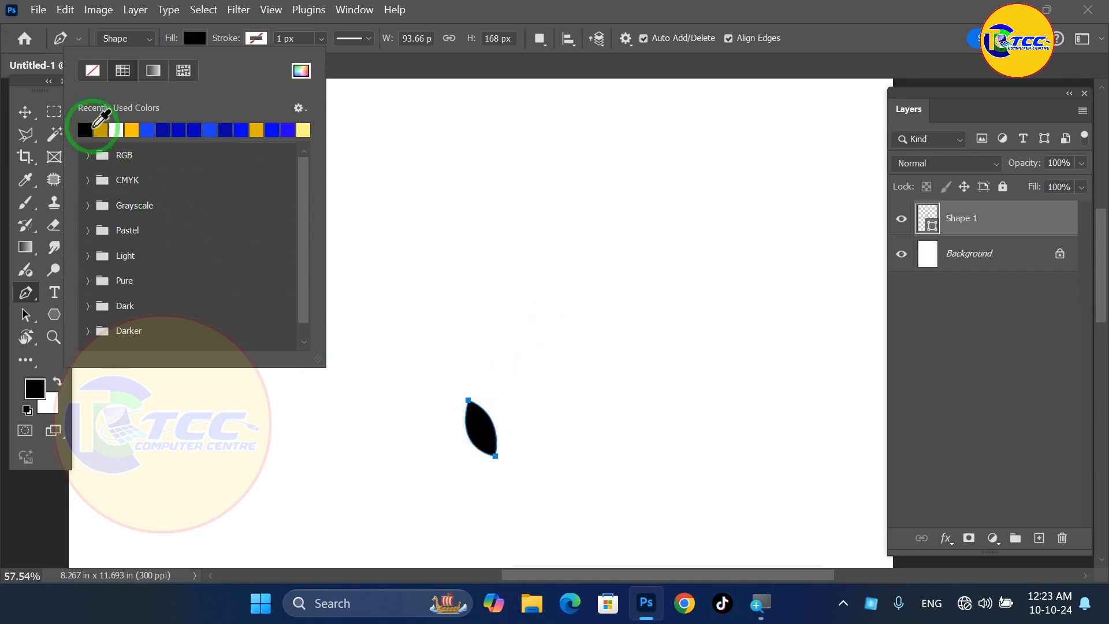
# Give the leaf shape a solid black fill and keep it without a stroke
pyautogui.click(192, 39)
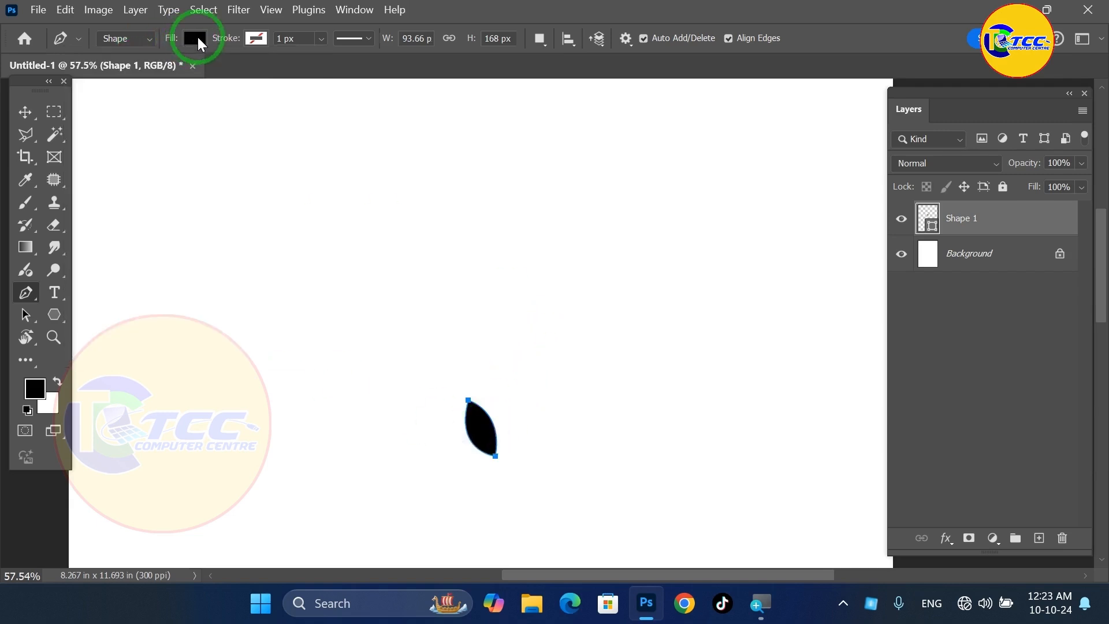
pyautogui.click(258, 40)
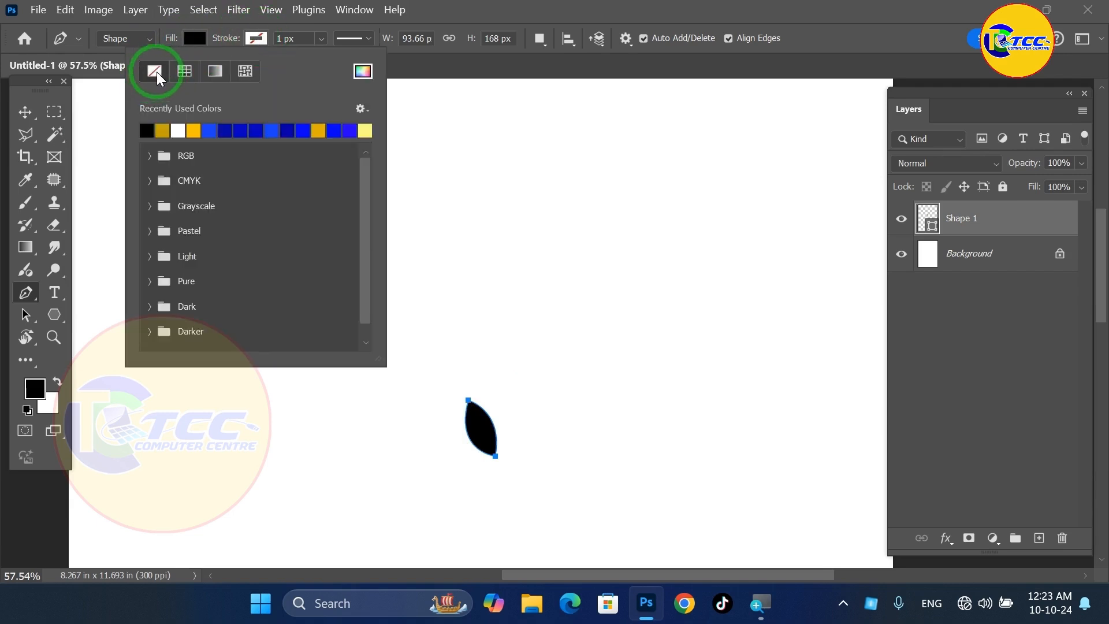
pyautogui.click(257, 39)
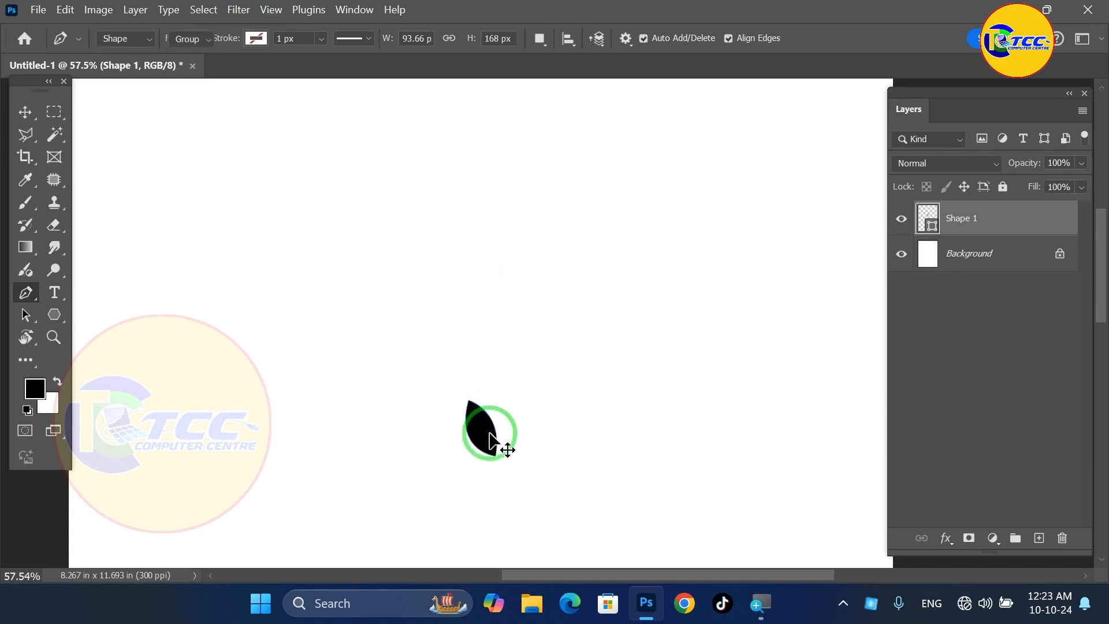
# Move the black leaf slightly upward on the page and duplicate its layer
pyautogui.press('v')
pyautogui.scroll(1, 490, 427)
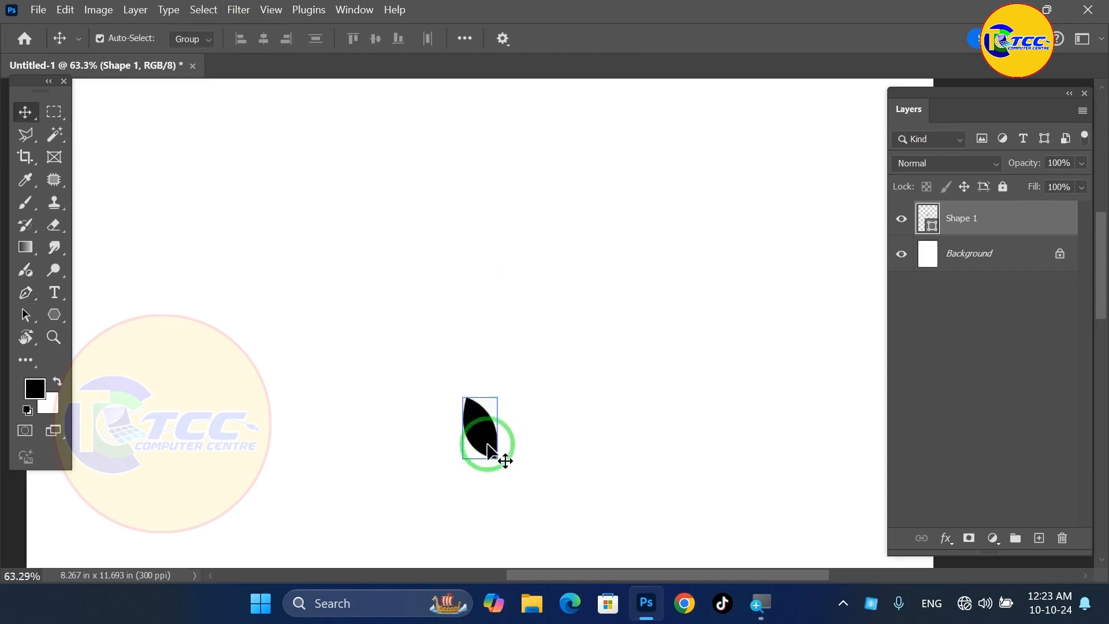
pyautogui.moveTo(488, 445); pyautogui.dragTo(485, 404)
pyautogui.scroll(-3, 485, 405)
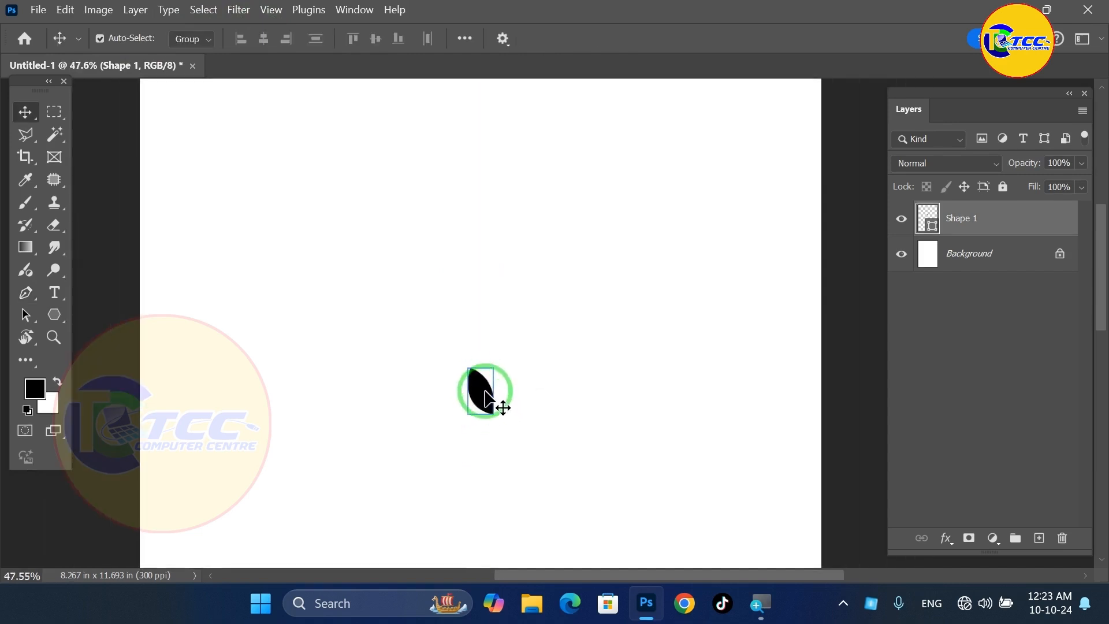
pyautogui.hotkey('ctrl', 'j')
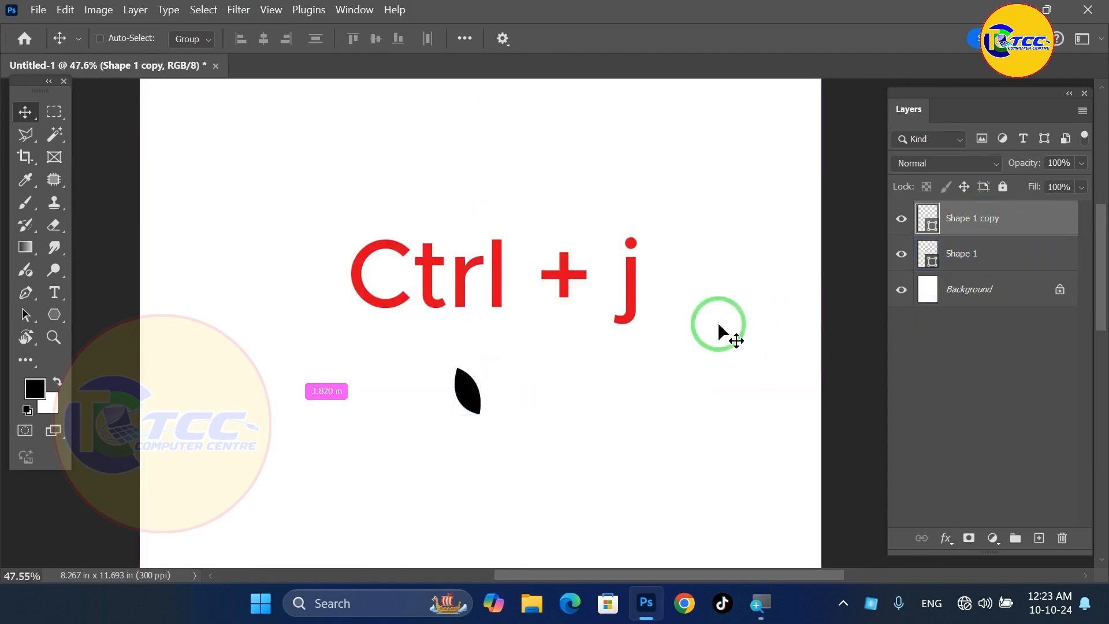
# Flip the duplicated leaf vertically with Free Transform
pyautogui.hotkey('ctrl', 't')
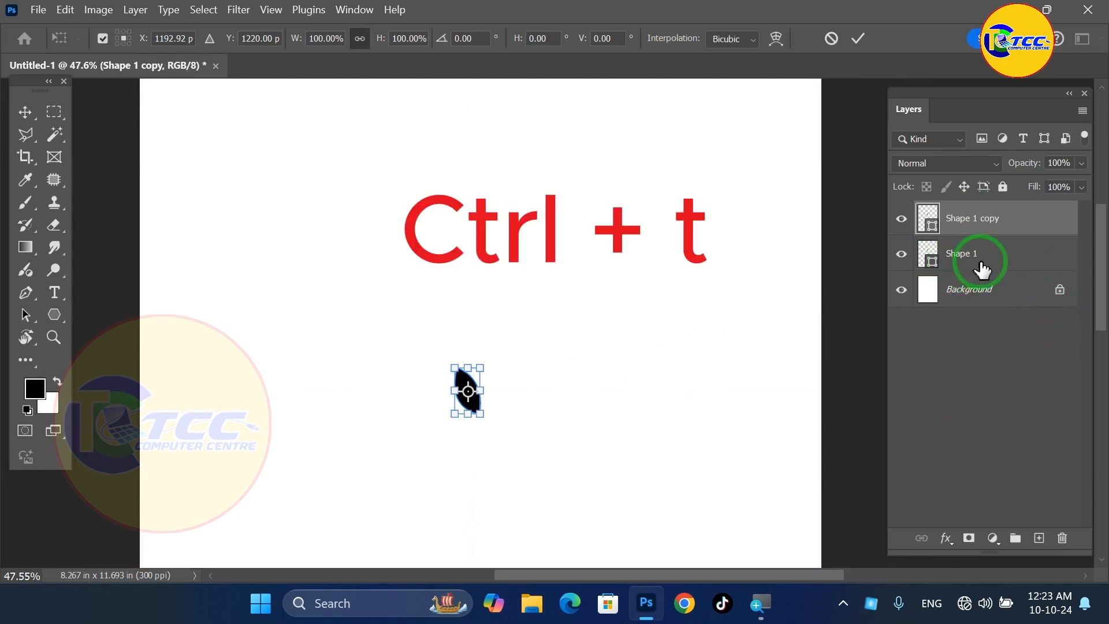
pyautogui.scroll(3, 466, 382)
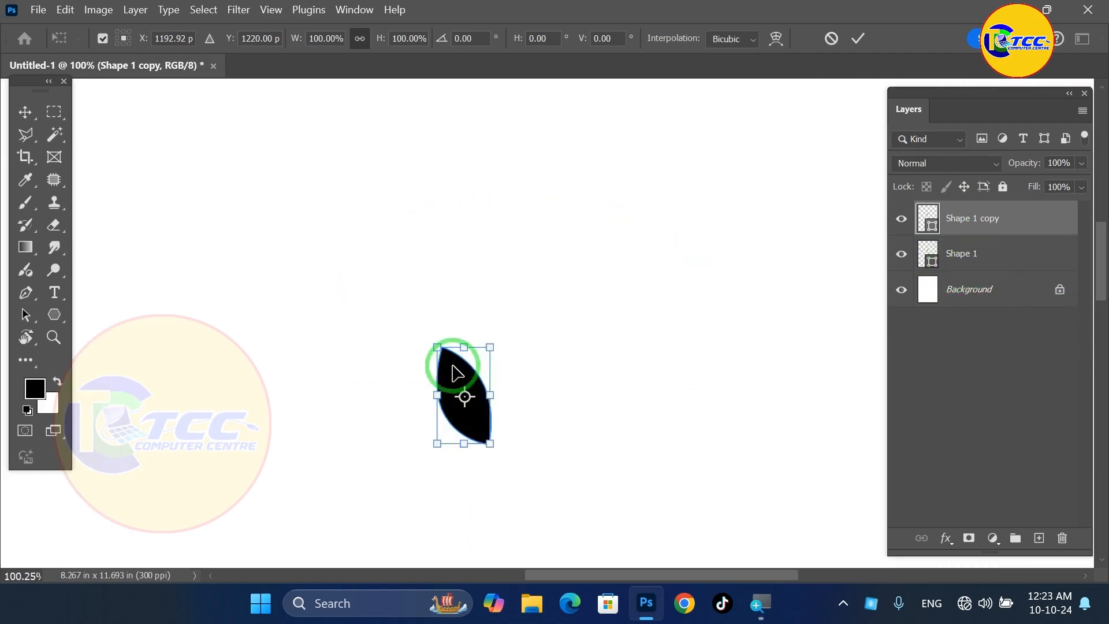
pyautogui.rightClick(452, 367)
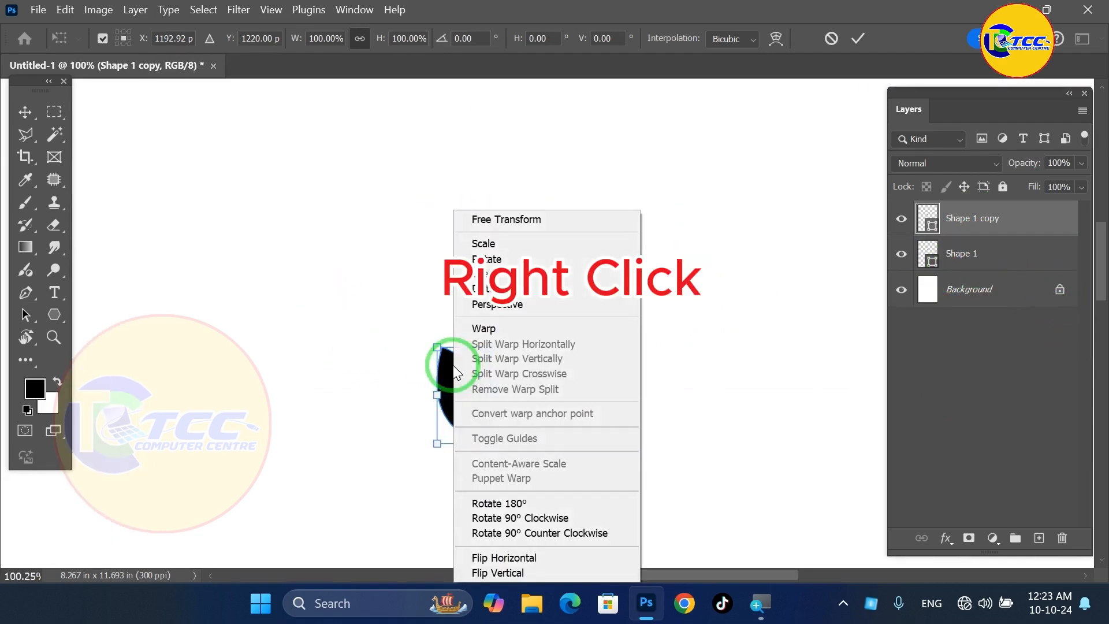
pyautogui.click(513, 572)
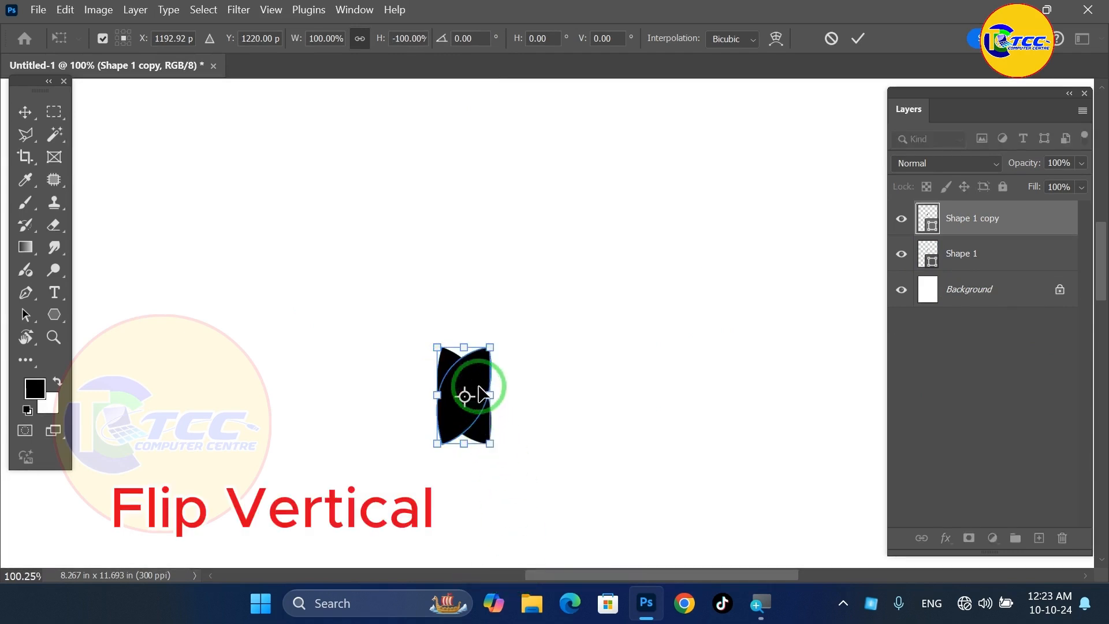
# Move the flipped leaf straight down to Y 1390 px so its upper tip meets the original leaf's lower tip
pyautogui.hotkey('shift', 'Down')
pyautogui.hotkey('shift', 'Down')
pyautogui.hotkey('shift', 'Down')
pyautogui.hotkey('shift', 'Down')
pyautogui.hotkey('shift', 'Down')
pyautogui.hotkey('shift', 'Down')
pyautogui.hotkey('shift', 'Down')
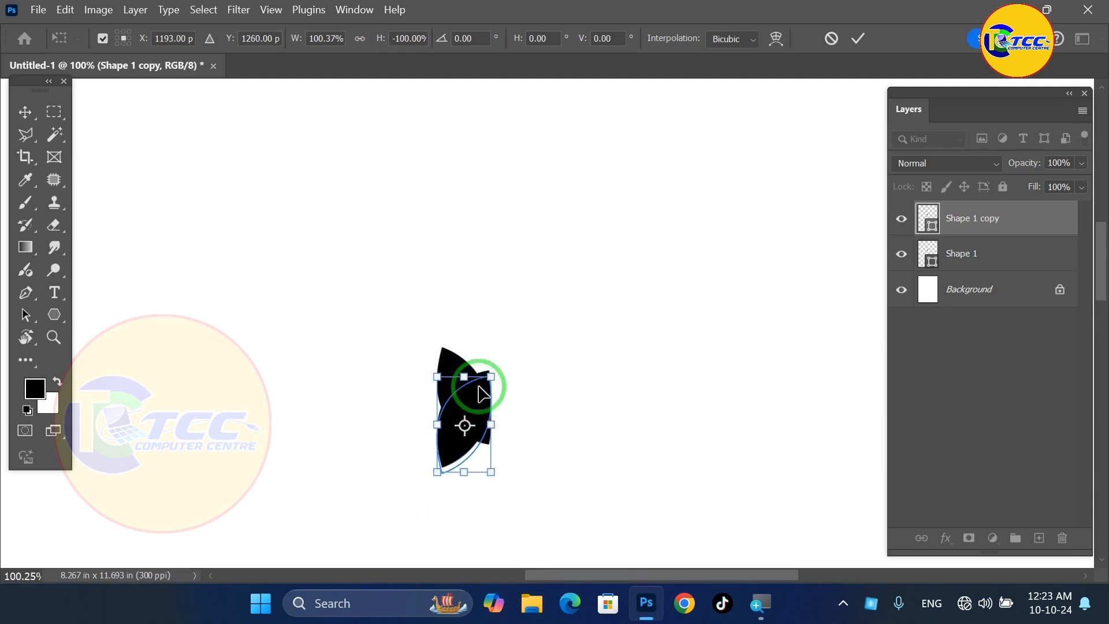
pyautogui.hotkey('shift', 'Down')
pyautogui.hotkey('shift', 'Down')
pyautogui.hotkey('shift', 'Down')
pyautogui.hotkey('shift', 'Down')
pyautogui.hotkey('shift', 'Down')
pyautogui.hotkey('shift', 'Down')
pyautogui.hotkey('shift', 'Down')
pyautogui.hotkey('shift', 'Down')
pyautogui.hotkey('shift', 'Down')
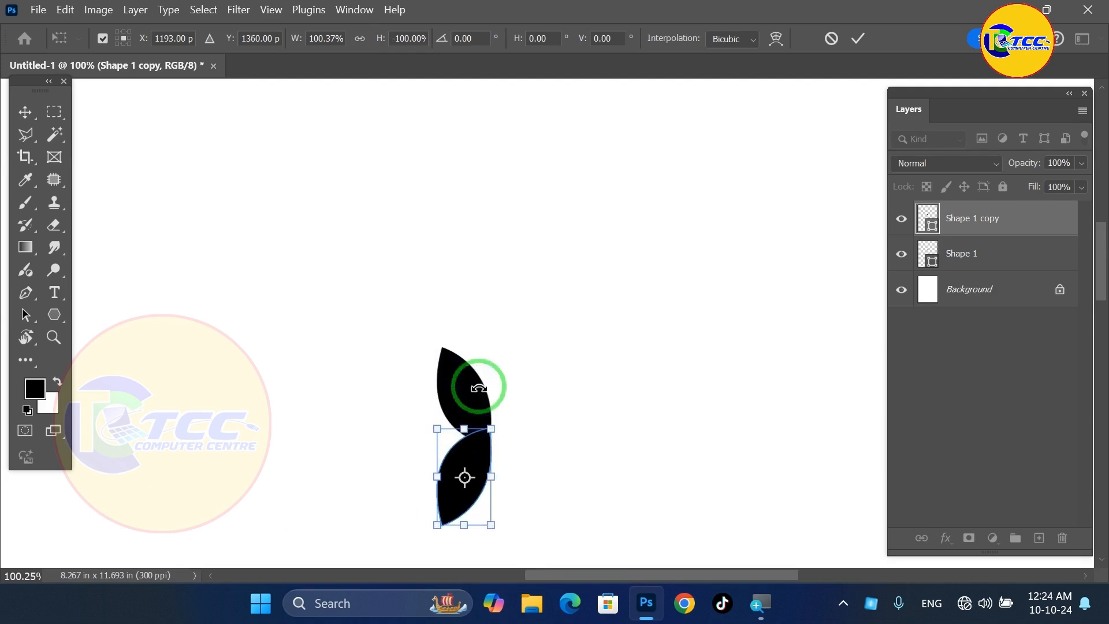
pyautogui.hotkey('shift', 'Down')
pyautogui.hotkey('shift', 'Down')
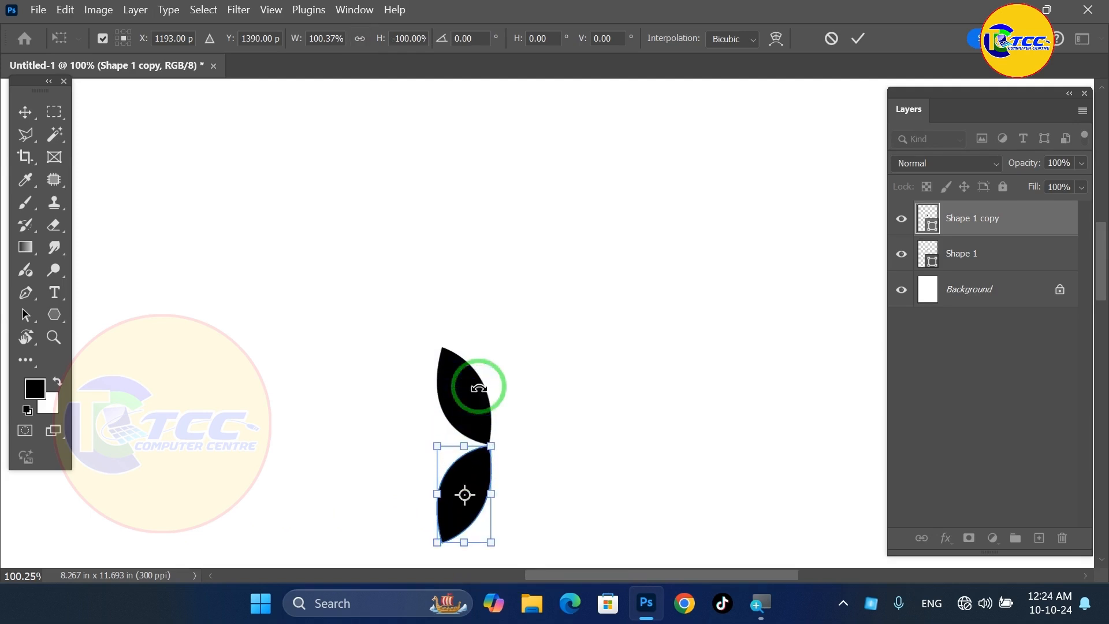
# Rotate the lower leaf by about 9.85 degrees, nudge it up close to the upper leaf and apply the transform
pyautogui.scroll(-1, 502, 384)
pyautogui.moveTo(529, 399); pyautogui.dragTo(538, 412)
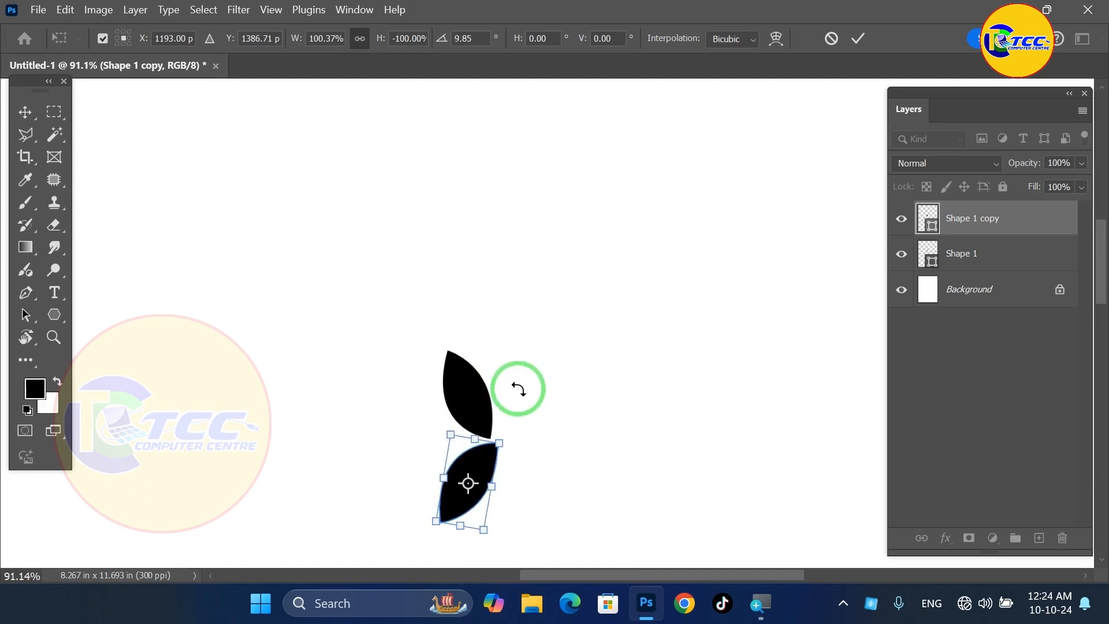
pyautogui.press('Return')
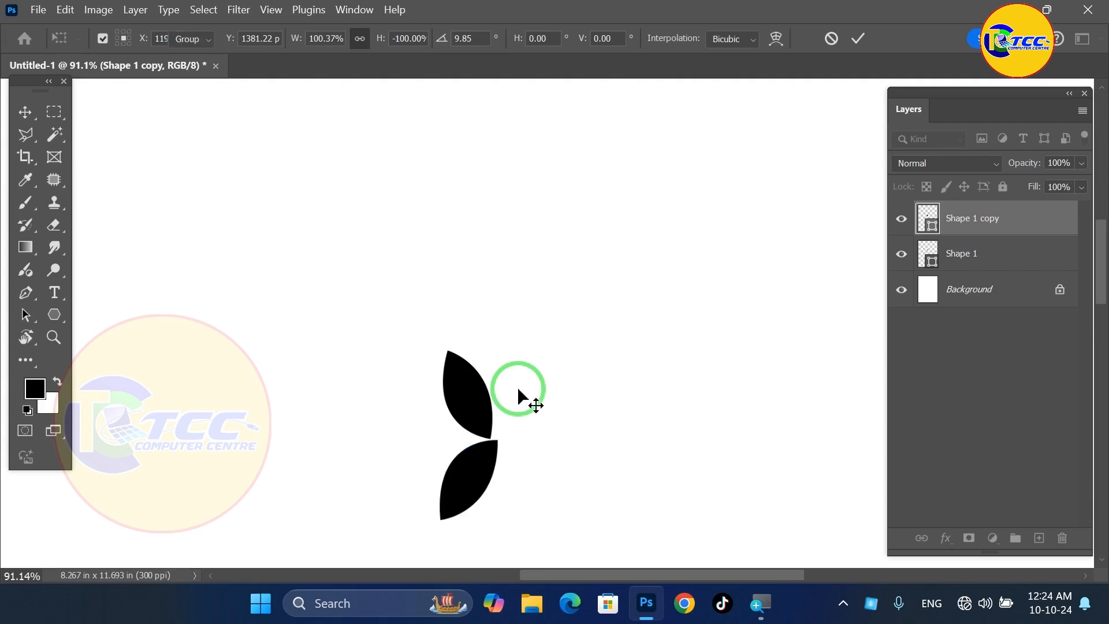
# Select both leaves and merge them into a single shape layer
pyautogui.scroll(-2, 524, 398)
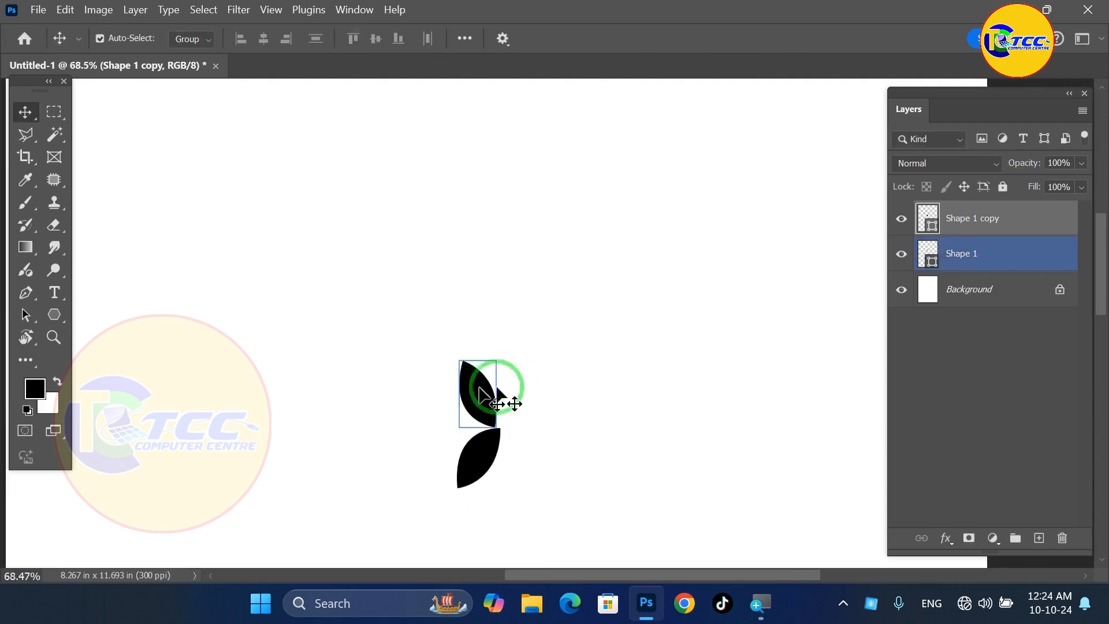
pyautogui.moveTo(405, 312); pyautogui.dragTo(563, 503)
pyautogui.hotkey('ctrl', 'e')
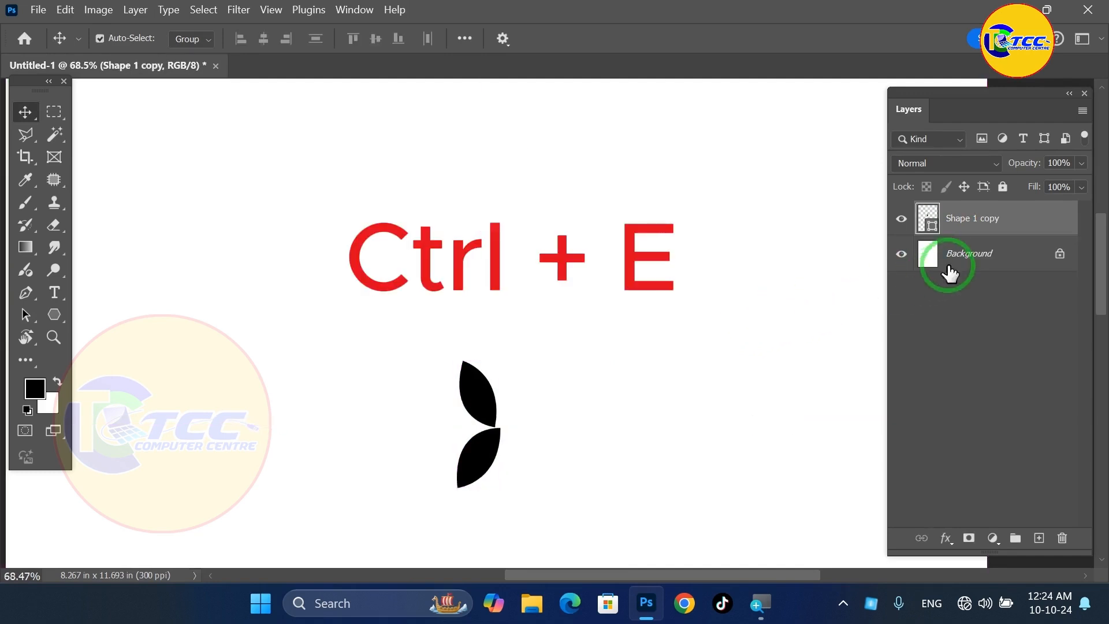
pyautogui.click(901, 218)
pyautogui.click(901, 218)
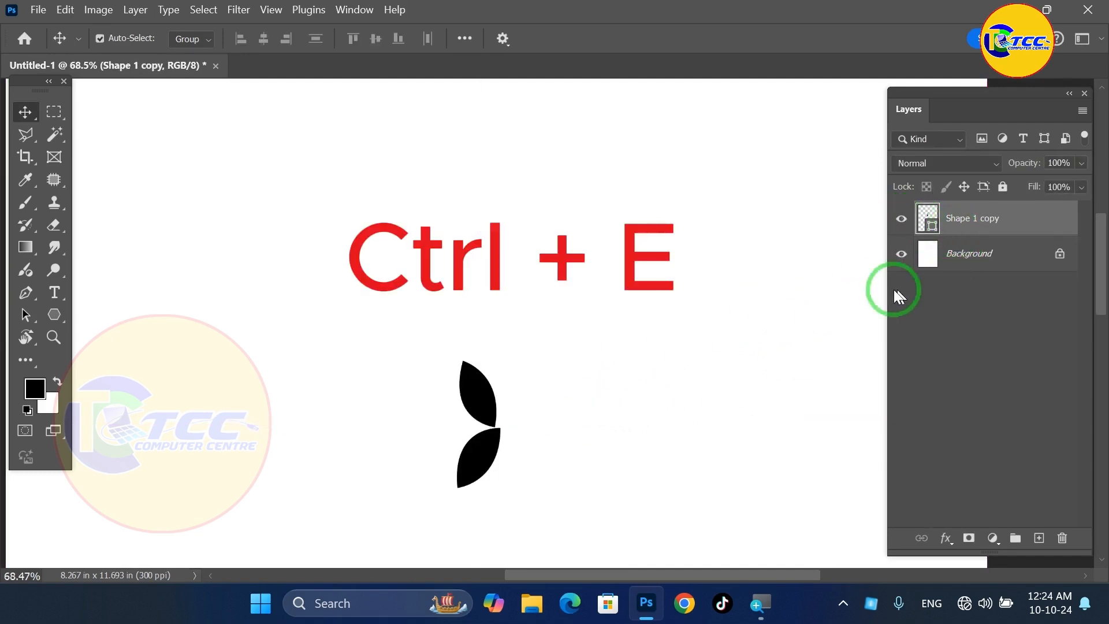
# Duplicate the merged leaf-pair layer and select the copy
pyautogui.hotkey('ctrl', 'j')
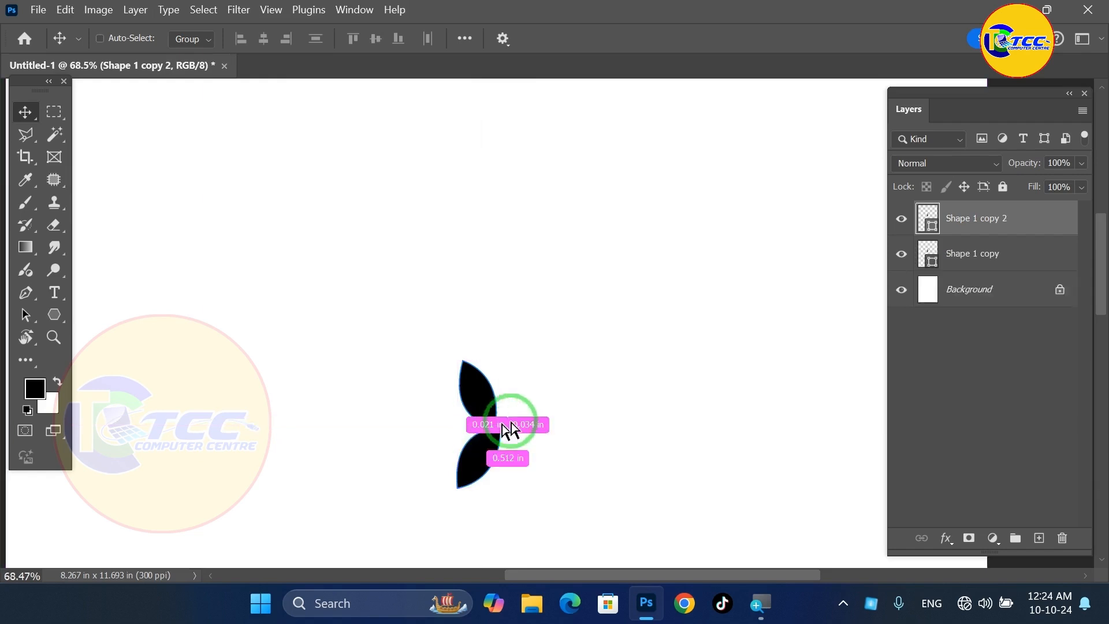
pyautogui.click(930, 253)
pyautogui.click(977, 230)
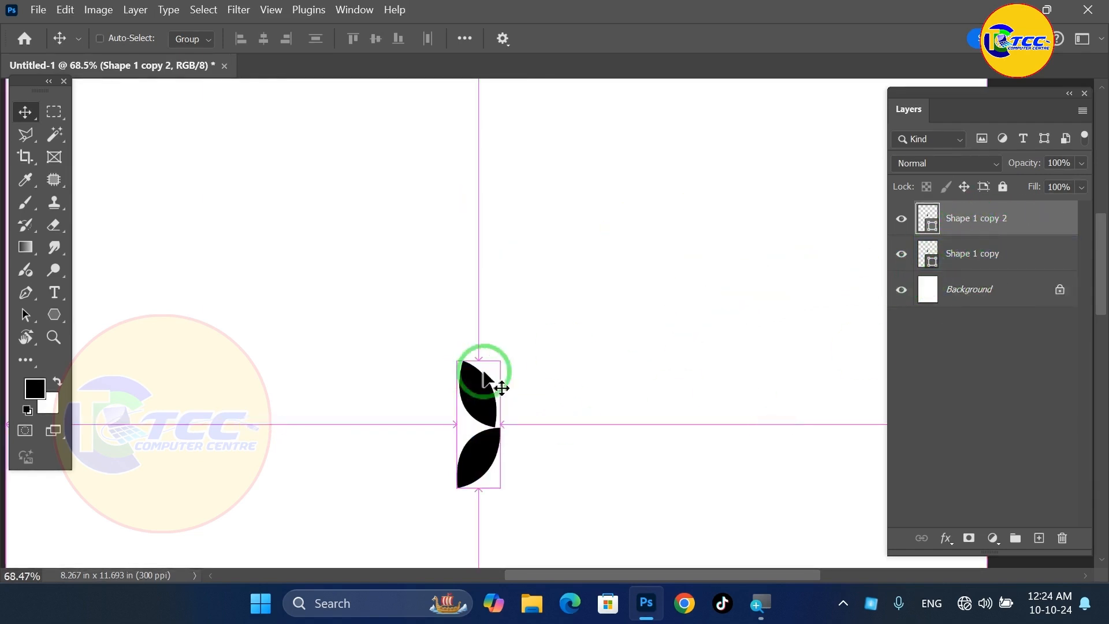
# Free-transform the copied leaf pair and move it left to X 1095 px, beside the original pair
pyautogui.hotkey('ctrl', 't')
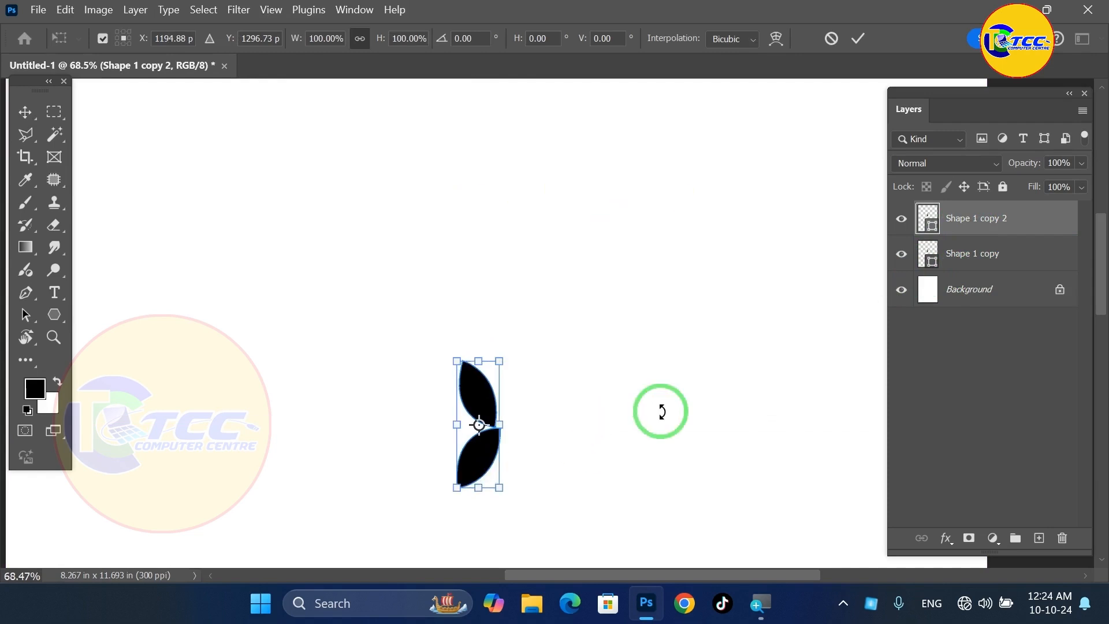
pyautogui.hotkey('shift', 'Left')
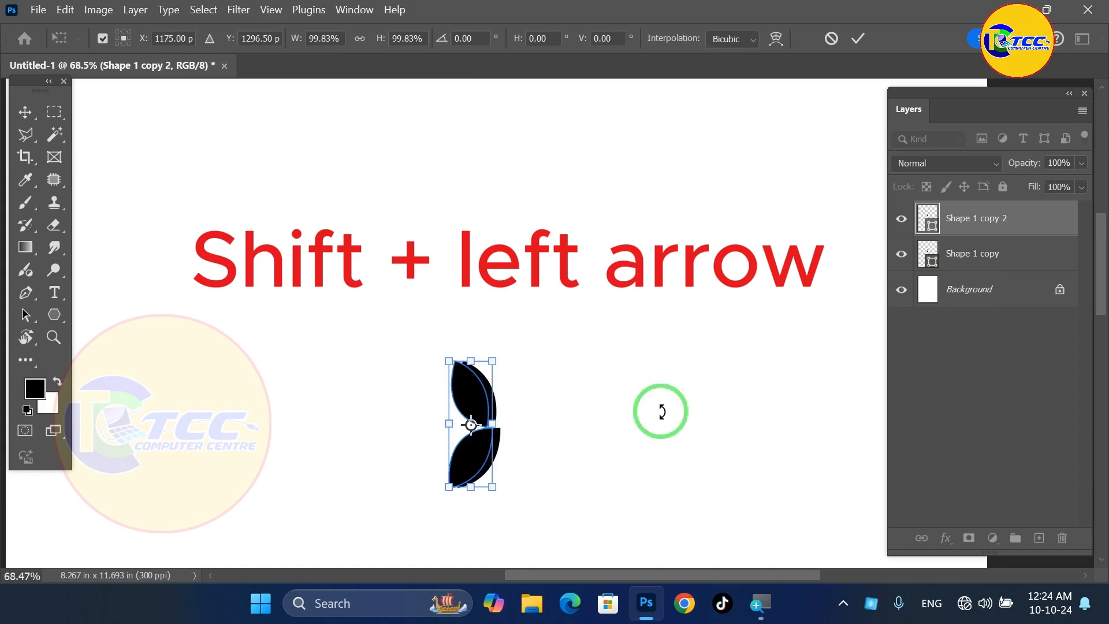
pyautogui.hotkey('shift', 'Left')
pyautogui.hotkey('shift', 'Left')
pyautogui.hotkey('shift', 'Left')
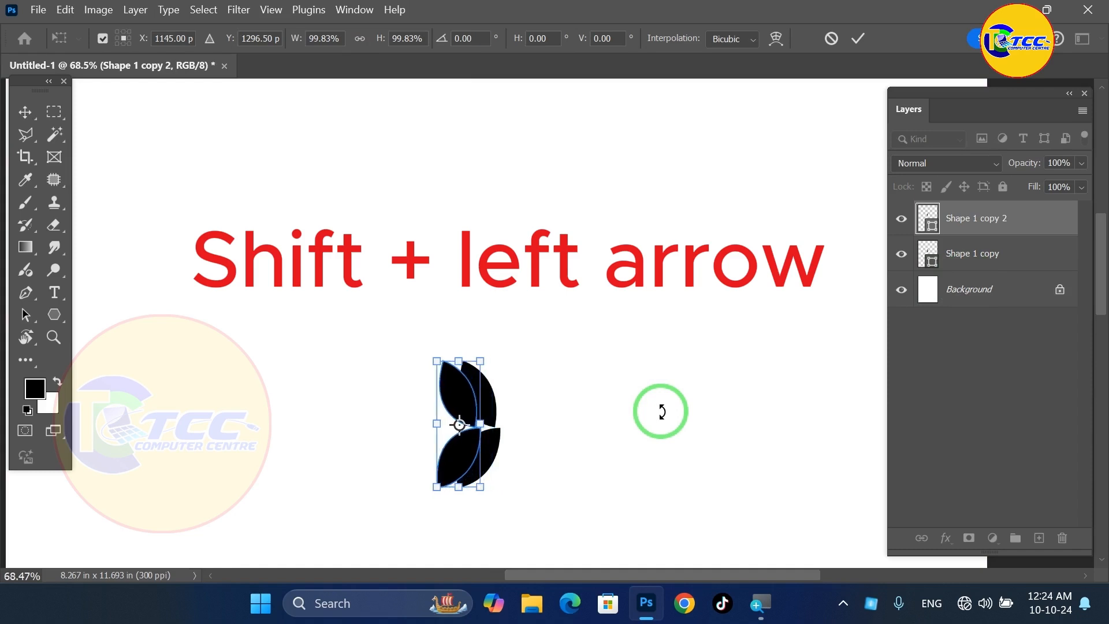
pyautogui.hotkey('shift', 'Left')
pyautogui.hotkey('shift', 'Left')
pyautogui.hotkey('shift', 'Left')
pyautogui.hotkey('shift', 'Left')
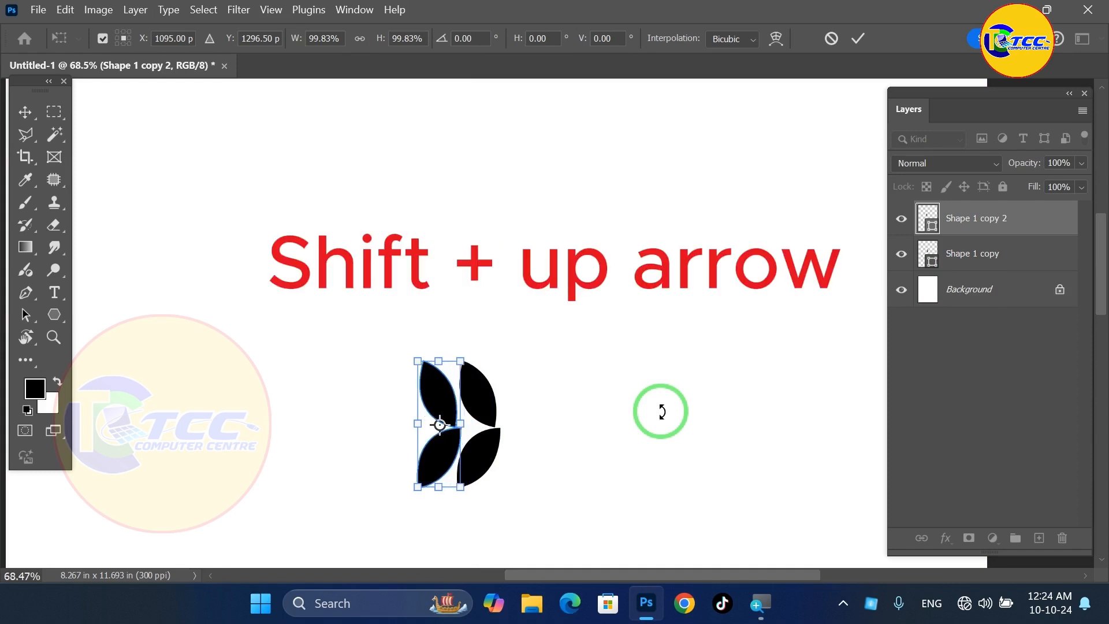
# Move the copied leaf pair up to Y 1276.50 px and set its rotation to 8 degrees
pyautogui.hotkey('shift', 'Up')
pyautogui.hotkey('shift', 'Up')
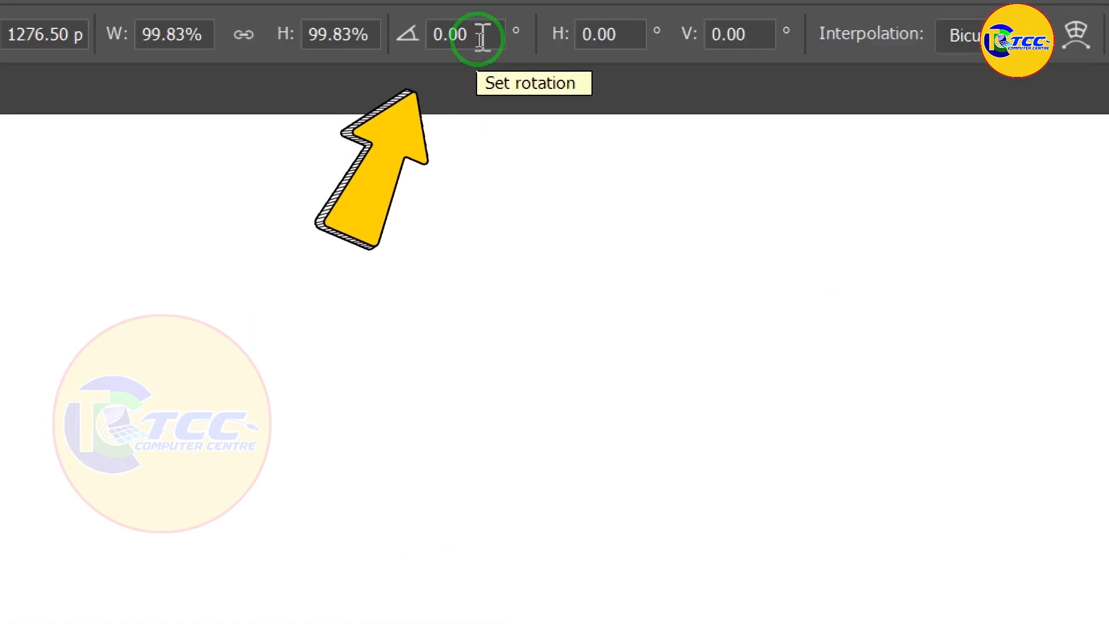
pyautogui.click(435, 36)
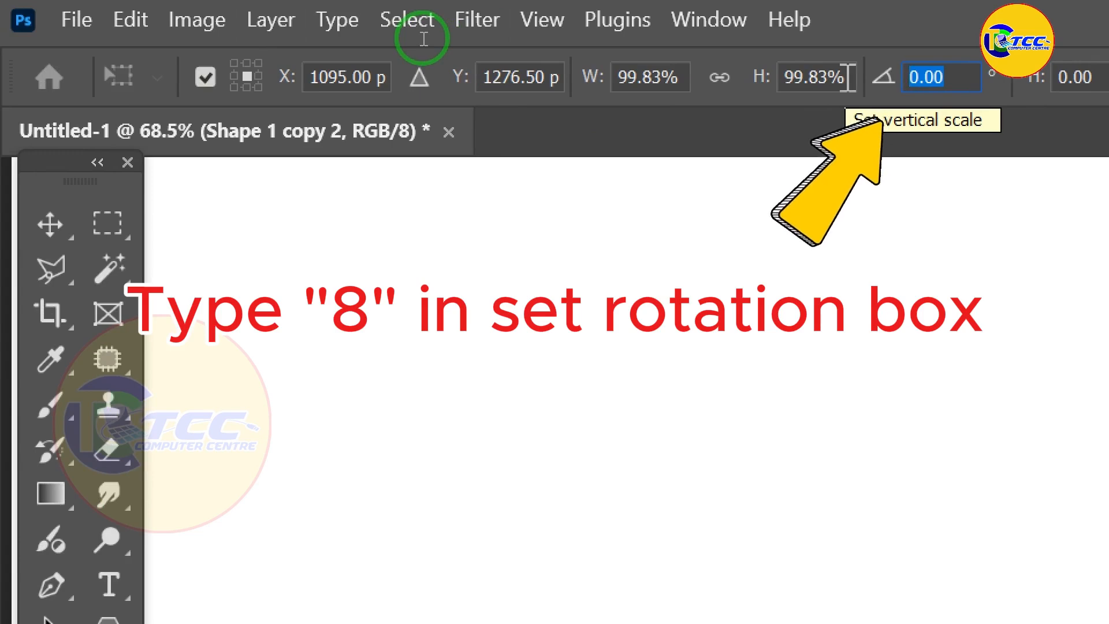
pyautogui.write('8')
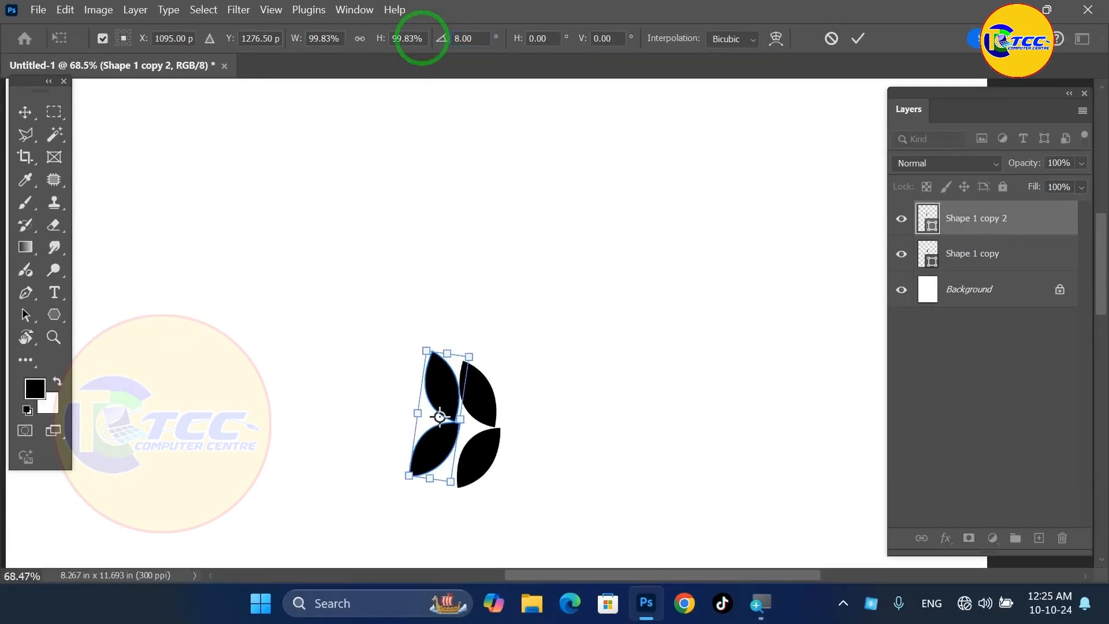
# Apply the leaf pair's transform and repeat it on fifteen successive duplicates to build a curved leaf branch
pyautogui.press('Return')
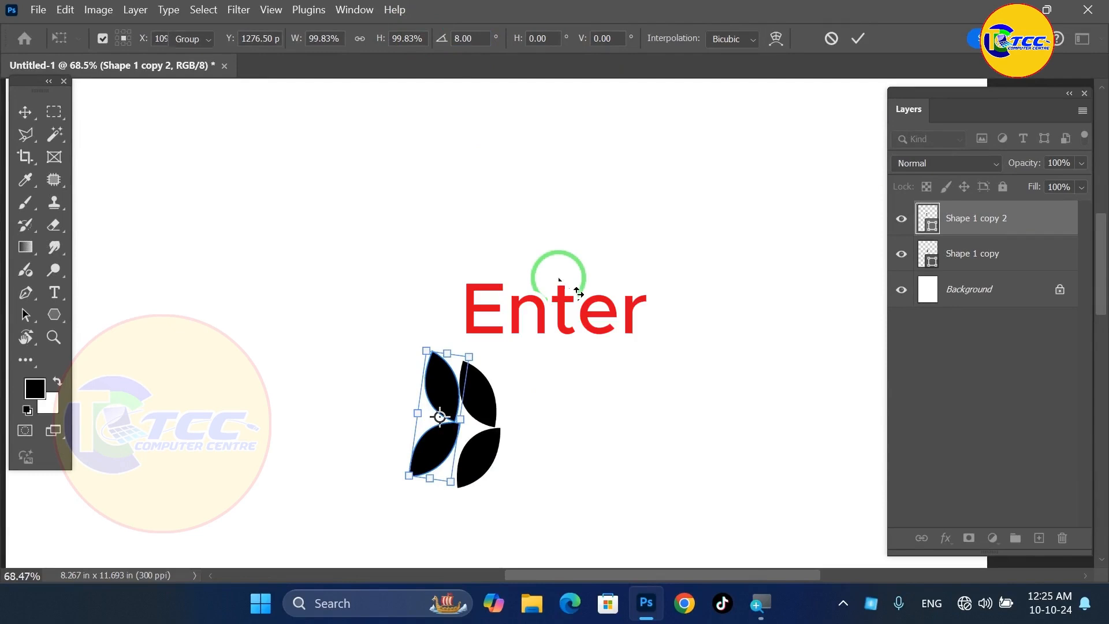
pyautogui.press('Return')
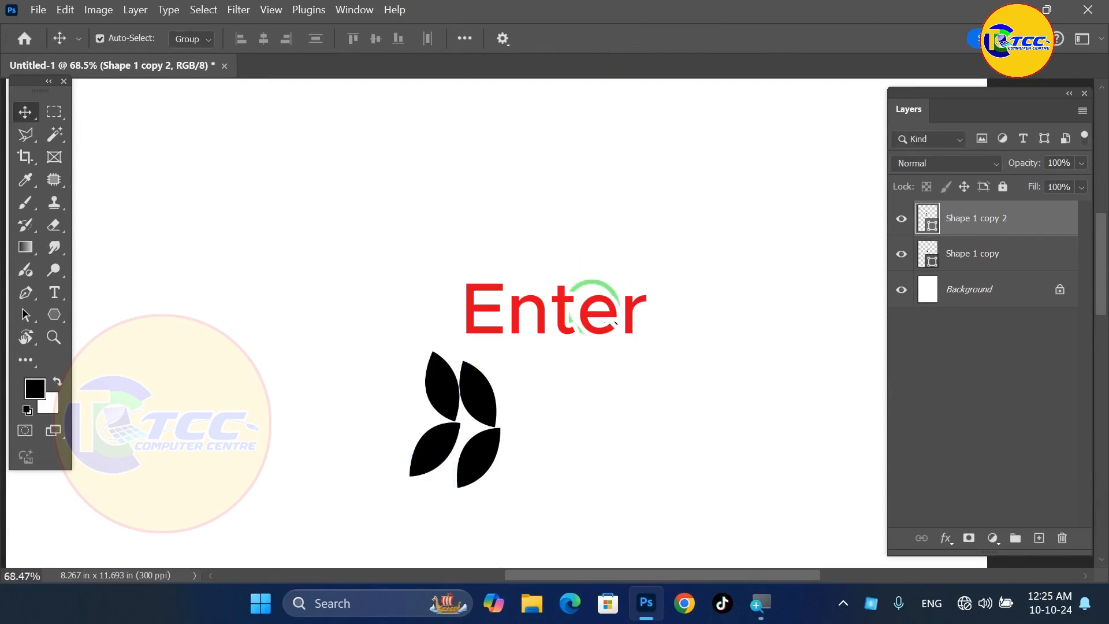
pyautogui.hotkey('ctrl', 'alt', 'shift', 't')
pyautogui.scroll(-2, 577, 307)
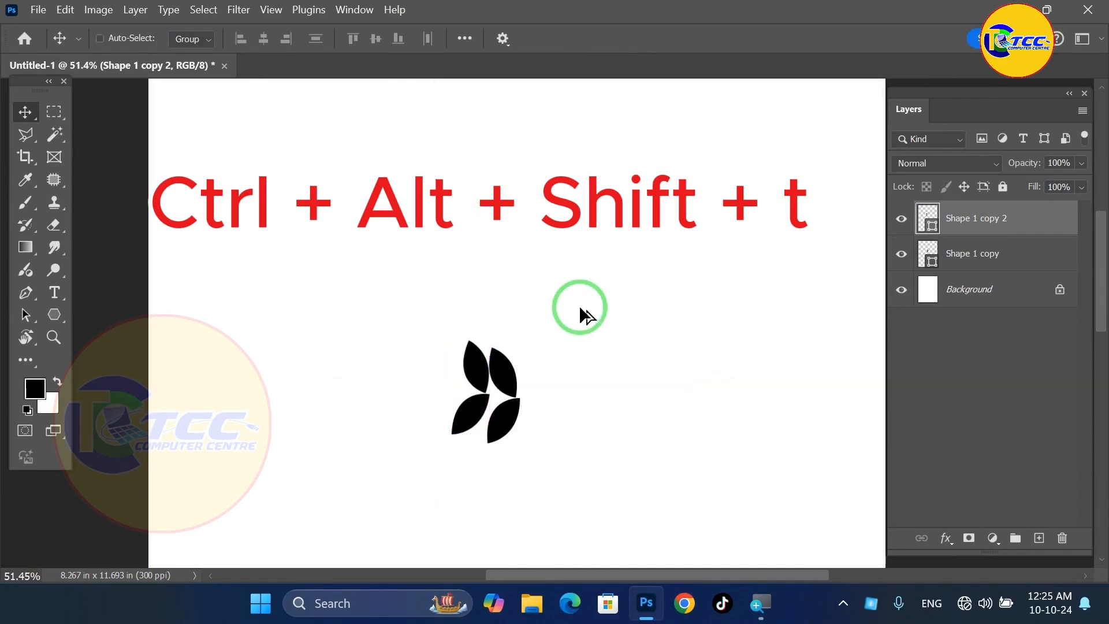
pyautogui.hotkey('ctrl', 'alt', 'shift', 't')
pyautogui.hotkey('ctrl', 'alt', 'shift', 't')
pyautogui.hotkey('ctrl', 'alt', 'shift', 't')
pyautogui.hotkey('ctrl', 'alt', 'shift', 't')
pyautogui.hotkey('ctrl', 'alt', 'shift', 't')
pyautogui.hotkey('ctrl', 'alt', 'shift', 't')
pyautogui.hotkey('ctrl', 'alt', 'shift', 't')
pyautogui.hotkey('ctrl', 'alt', 'shift', 't')
pyautogui.hotkey('ctrl', 'alt', 'shift', 't')
pyautogui.hotkey('ctrl', 'alt', 'shift', 't')
pyautogui.hotkey('ctrl', 'alt', 'shift', 't')
pyautogui.hotkey('ctrl', 'alt', 'shift', 't')
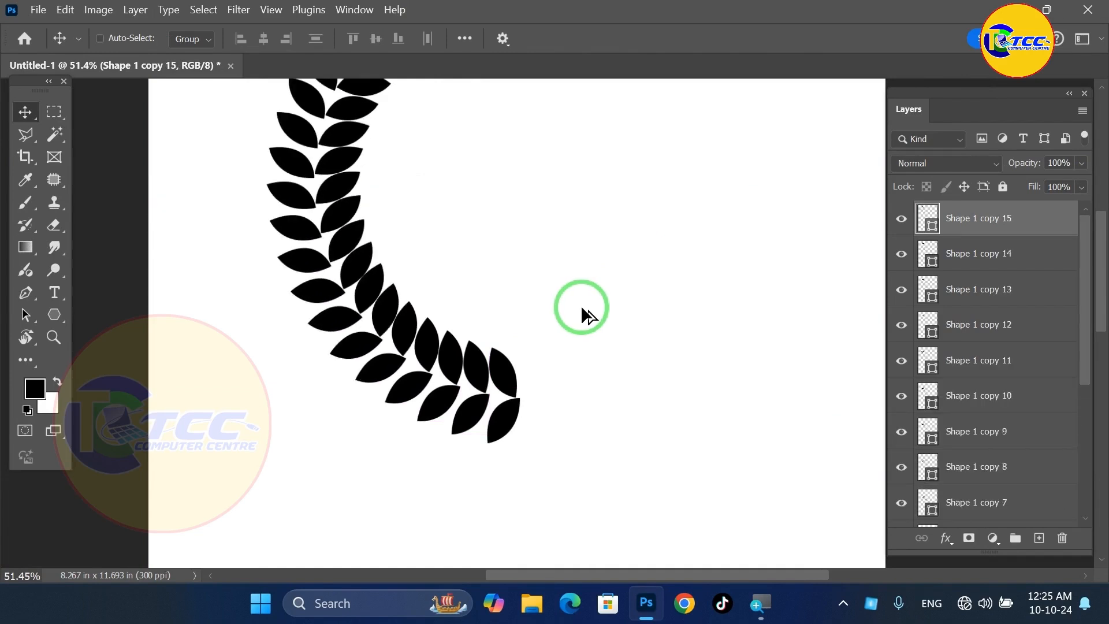
pyautogui.hotkey('ctrl', 'alt', 'shift', 't')
pyautogui.scroll(-3, 555, 288)
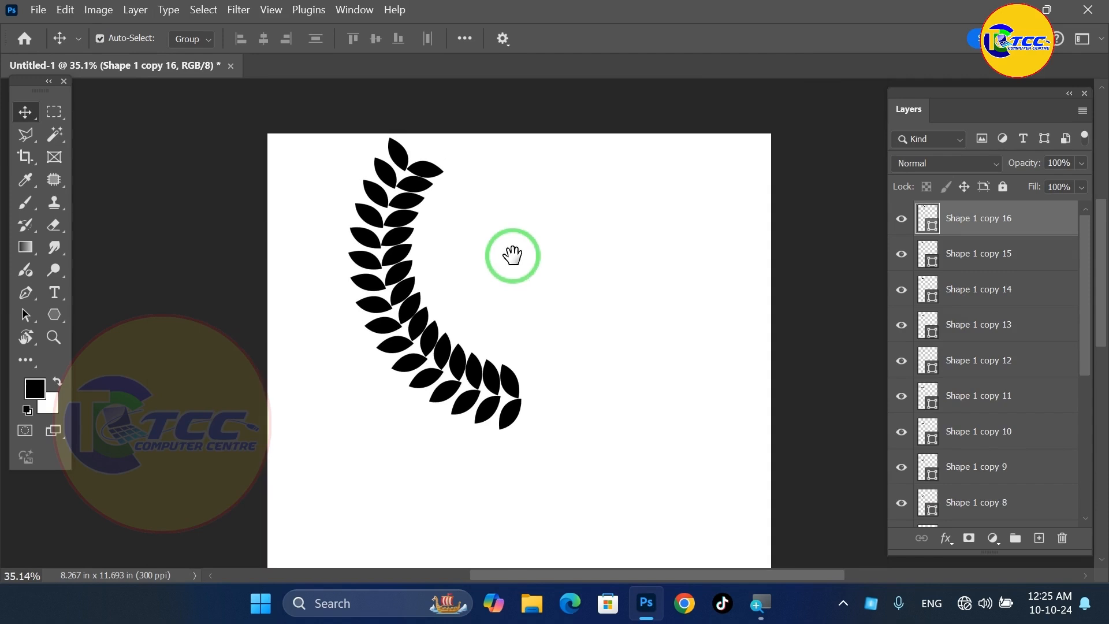
pyautogui.moveTo(512, 256); pyautogui.dragTo(510, 282)
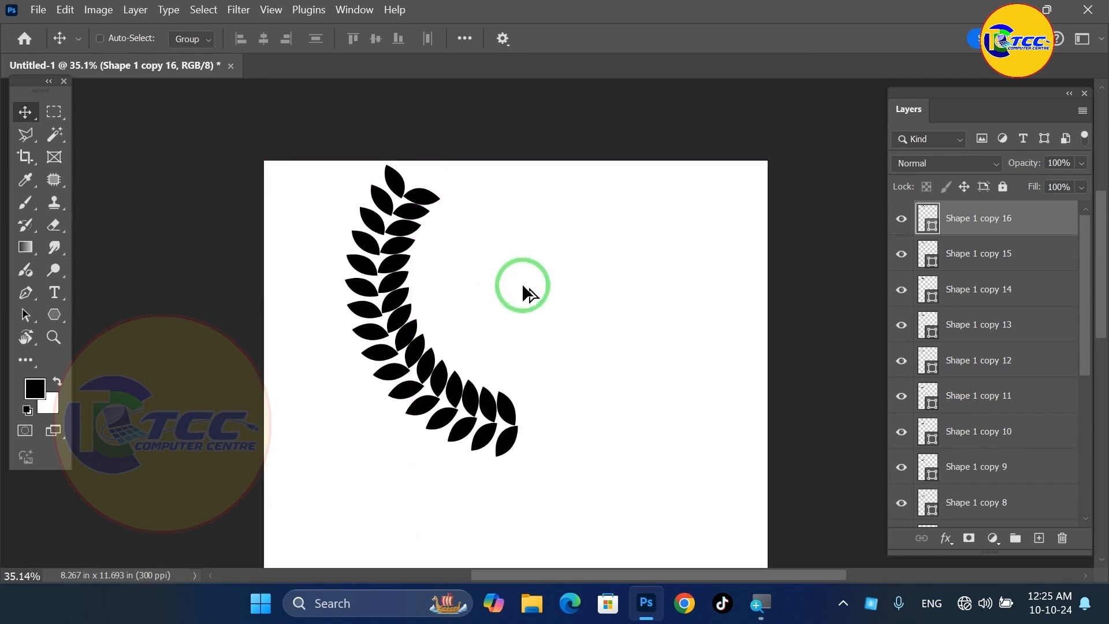
pyautogui.hotkey('ctrl', 'alt', 'shift', 't')
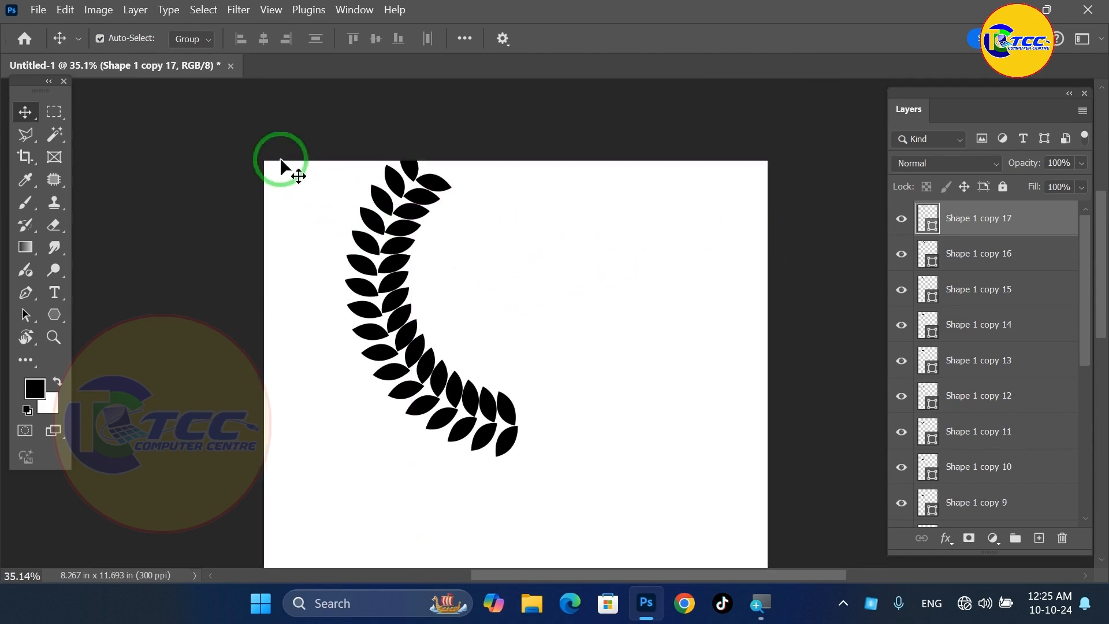
# Select all the leaf pairs, merge them into a single shape layer and move the branch down fully onto the page
pyautogui.moveTo(614, 503); pyautogui.dragTo(335, 131)
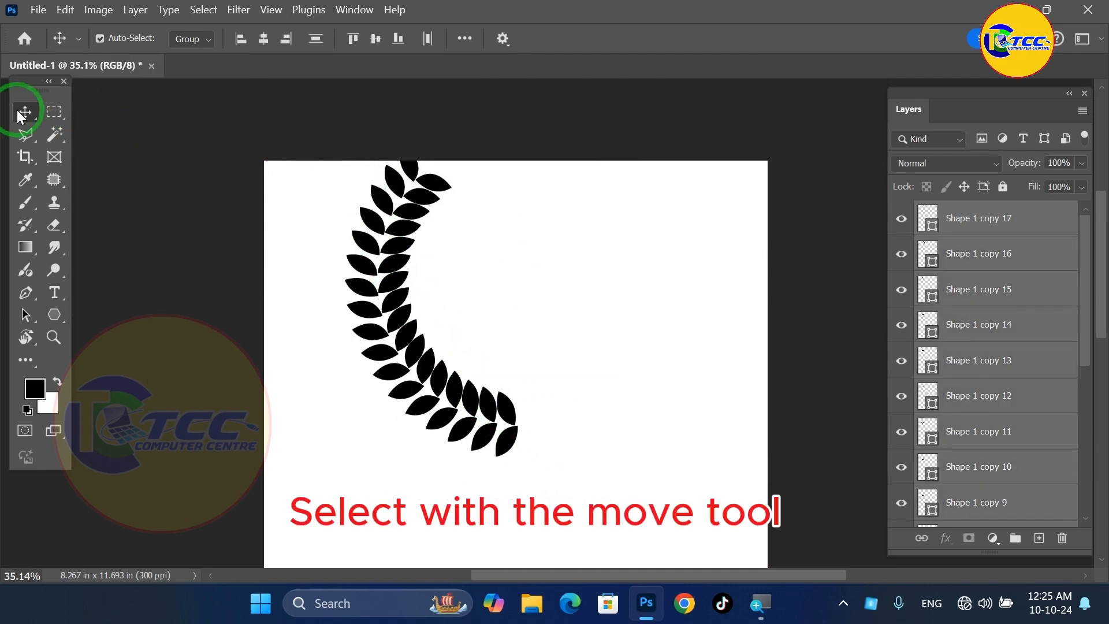
pyautogui.moveTo(601, 496); pyautogui.dragTo(307, 130)
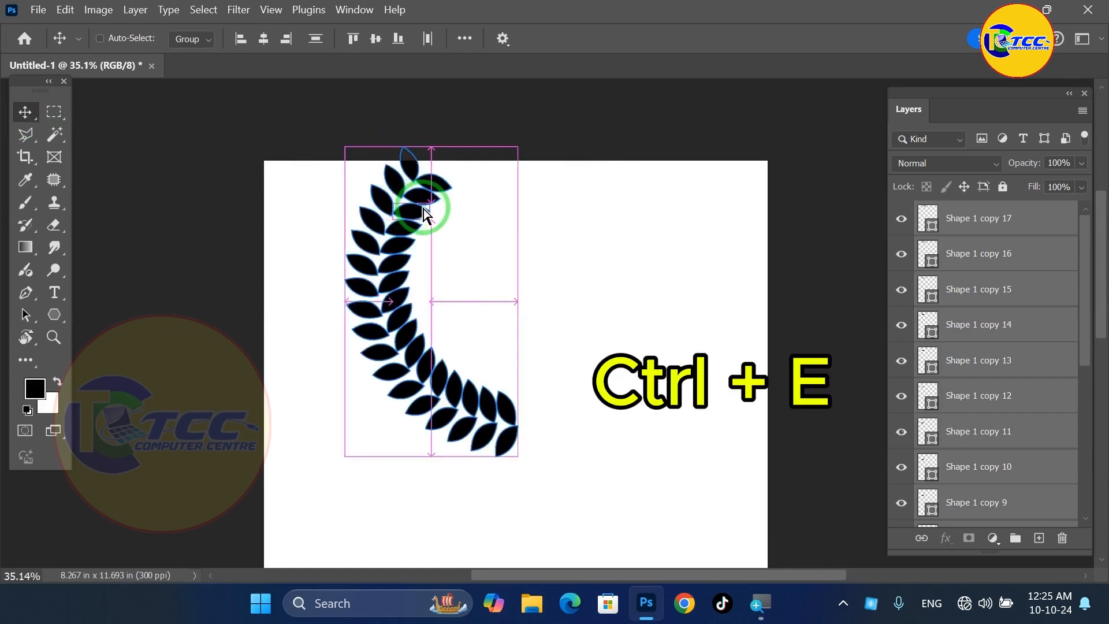
pyautogui.hotkey('ctrl', 'e')
pyautogui.moveTo(439, 203); pyautogui.dragTo(441, 262)
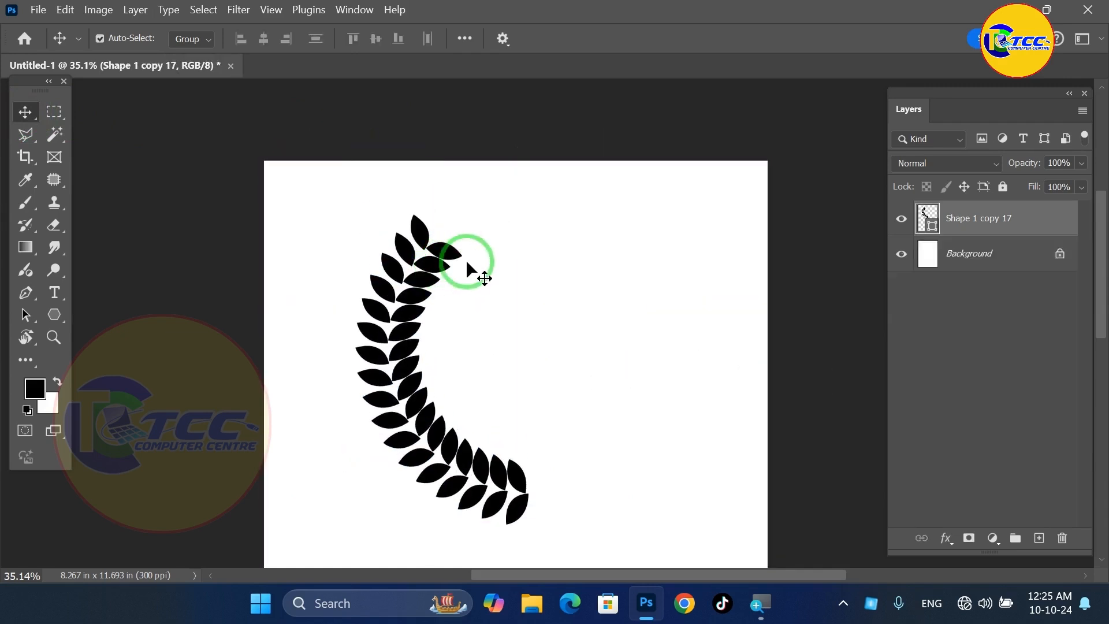
# Scale the merged branch proportionally to about 67% and shift it slightly toward the middle of the page
pyautogui.hotkey('ctrl', 't')
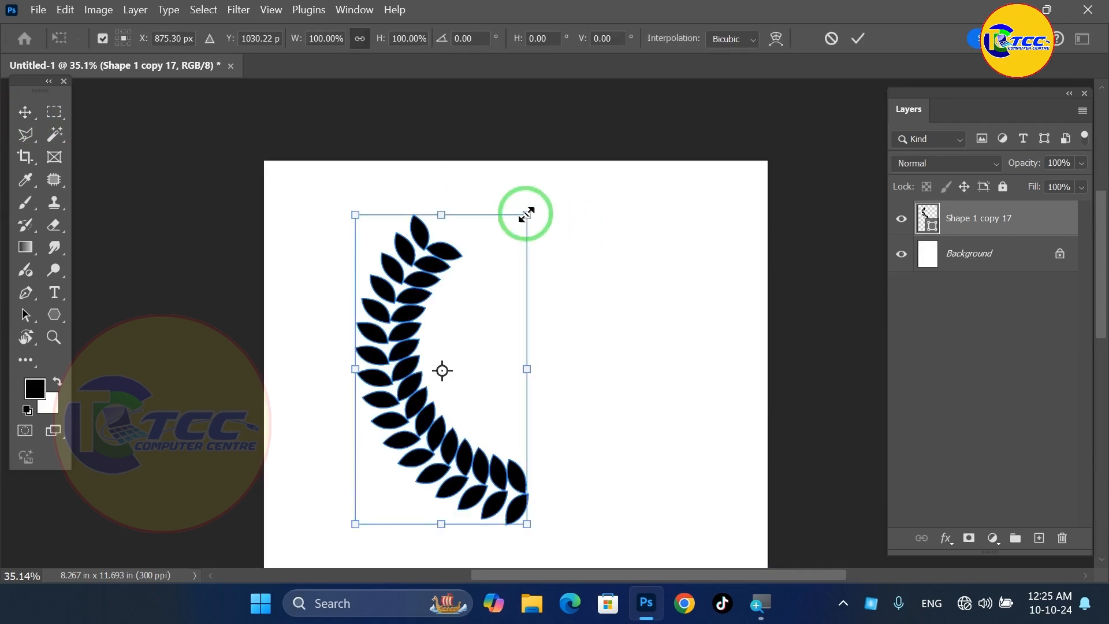
pyautogui.moveTo(527, 214); pyautogui.dragTo(470, 322)
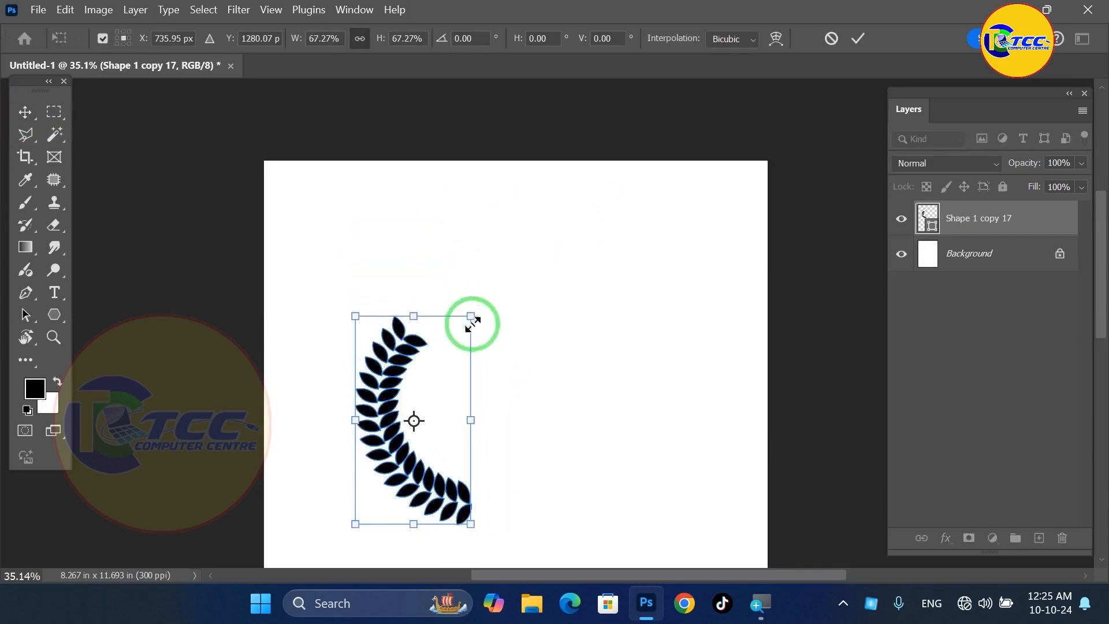
pyautogui.press('Return')
pyautogui.scroll(3, 469, 398)
pyautogui.moveTo(449, 376); pyautogui.dragTo(424, 269)
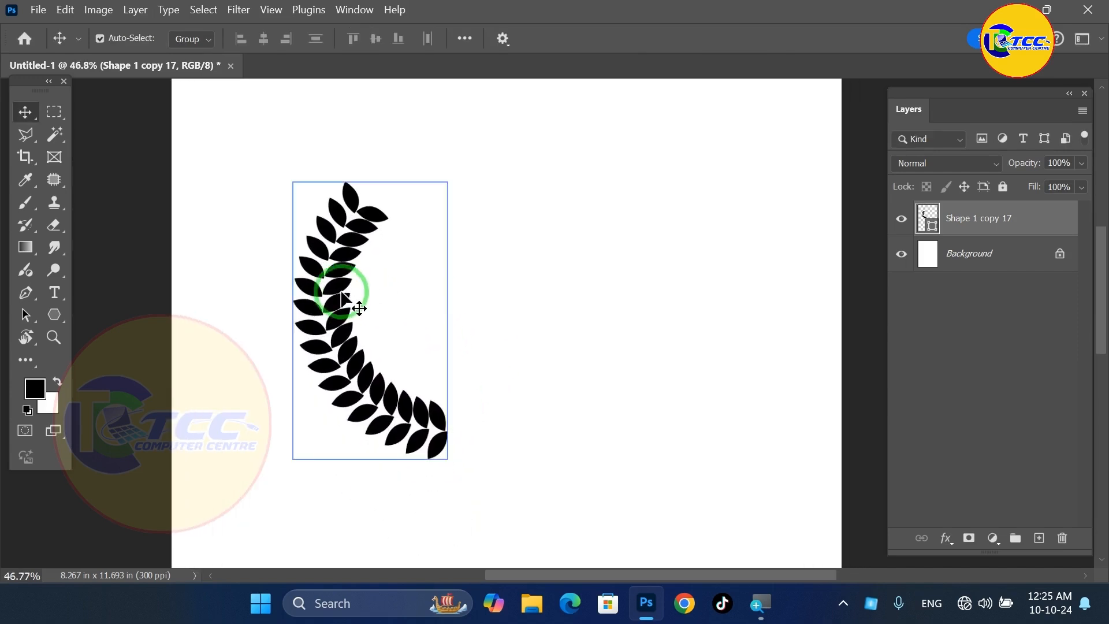
pyautogui.moveTo(345, 290); pyautogui.dragTo(376, 277)
# Draw a black leaf shape about 86 by 86 px at the branch's upper tip with the Pen tool
pyautogui.scroll(5, 388, 237)
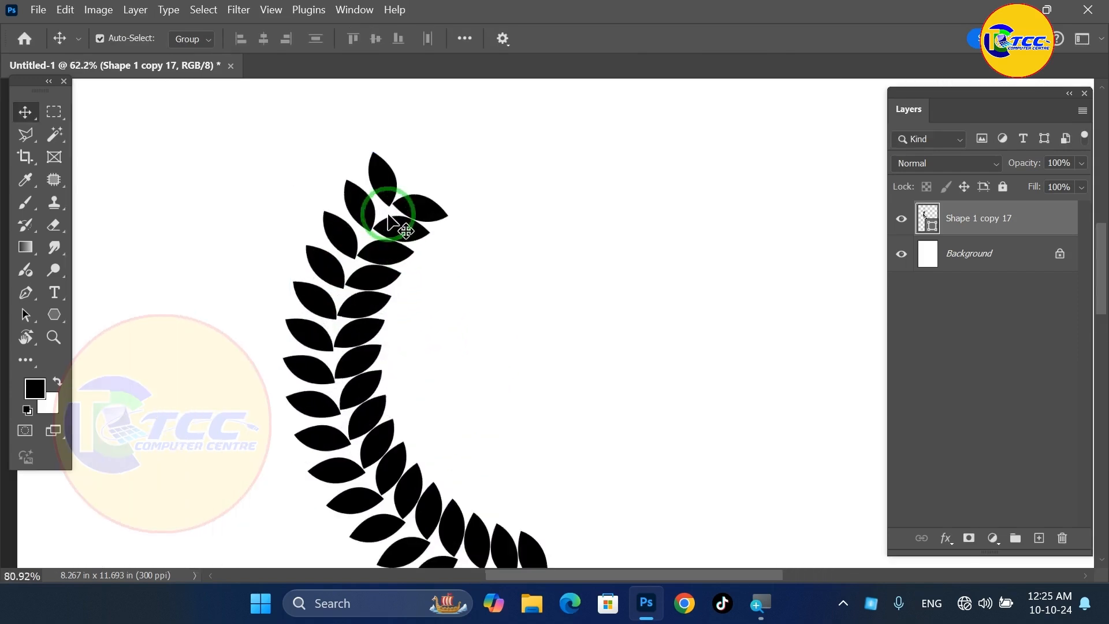
pyautogui.press('p')
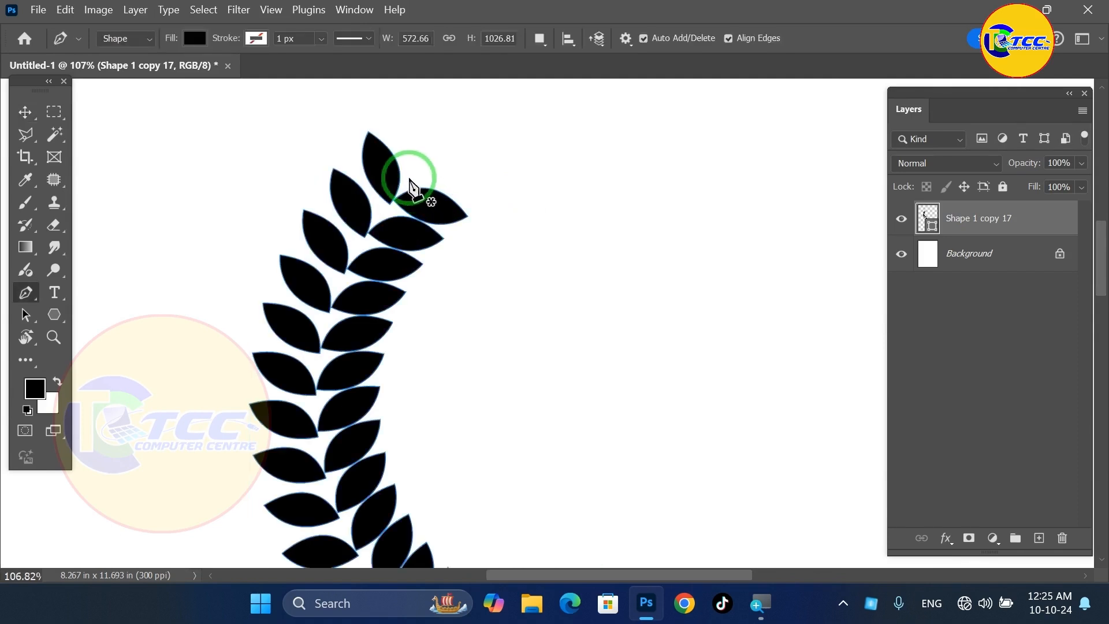
pyautogui.click(410, 178)
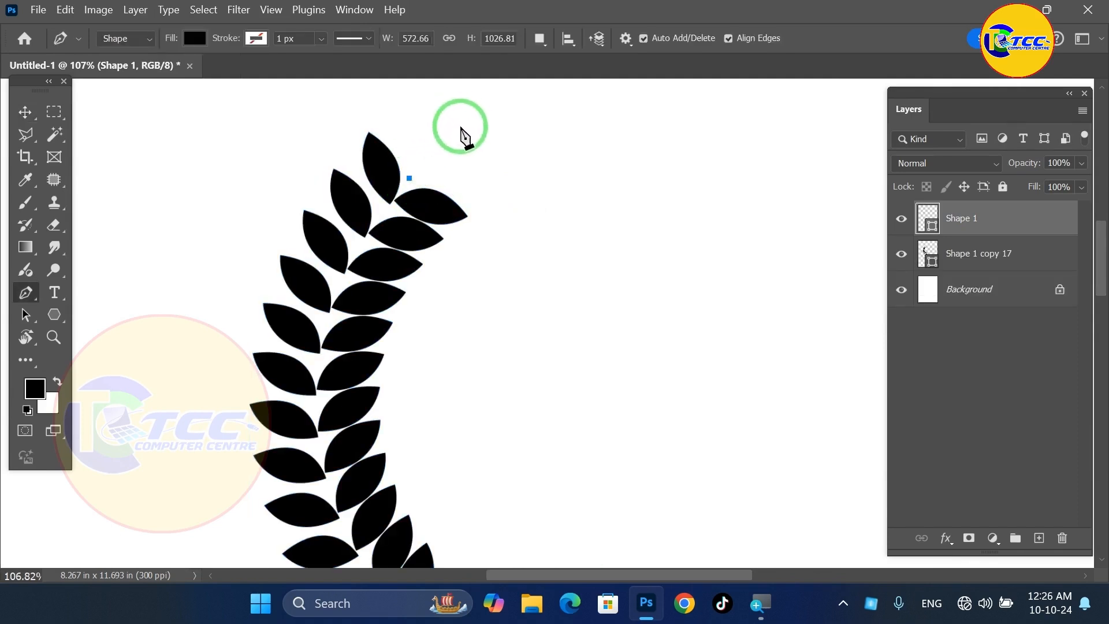
pyautogui.moveTo(460, 126); pyautogui.dragTo(527, 126)
pyautogui.click(461, 125)
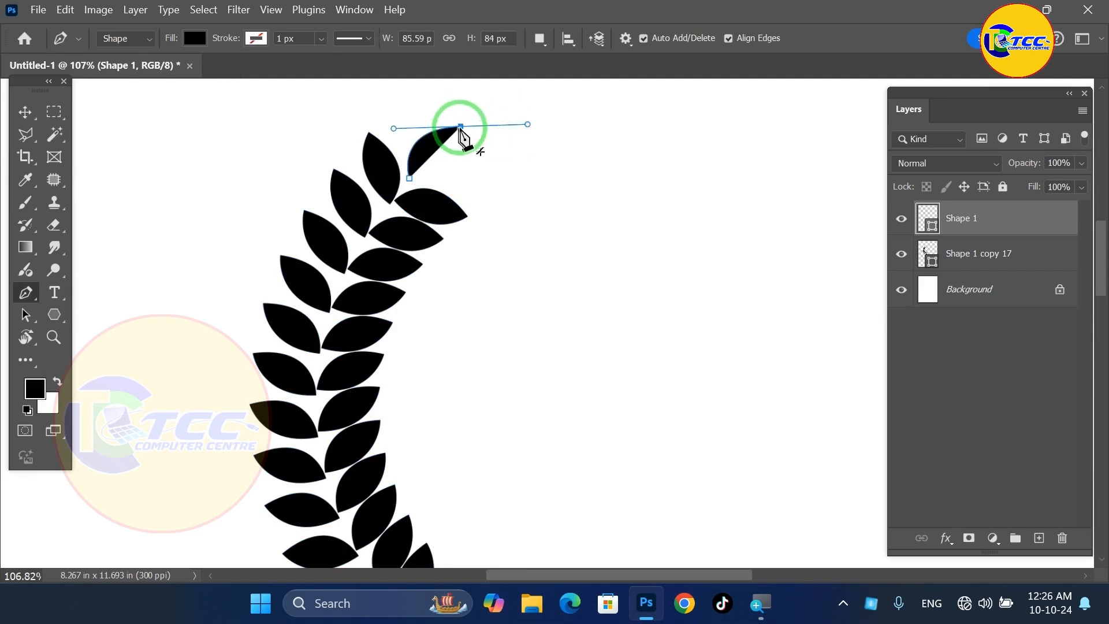
pyautogui.moveTo(409, 178); pyautogui.dragTo(370, 173)
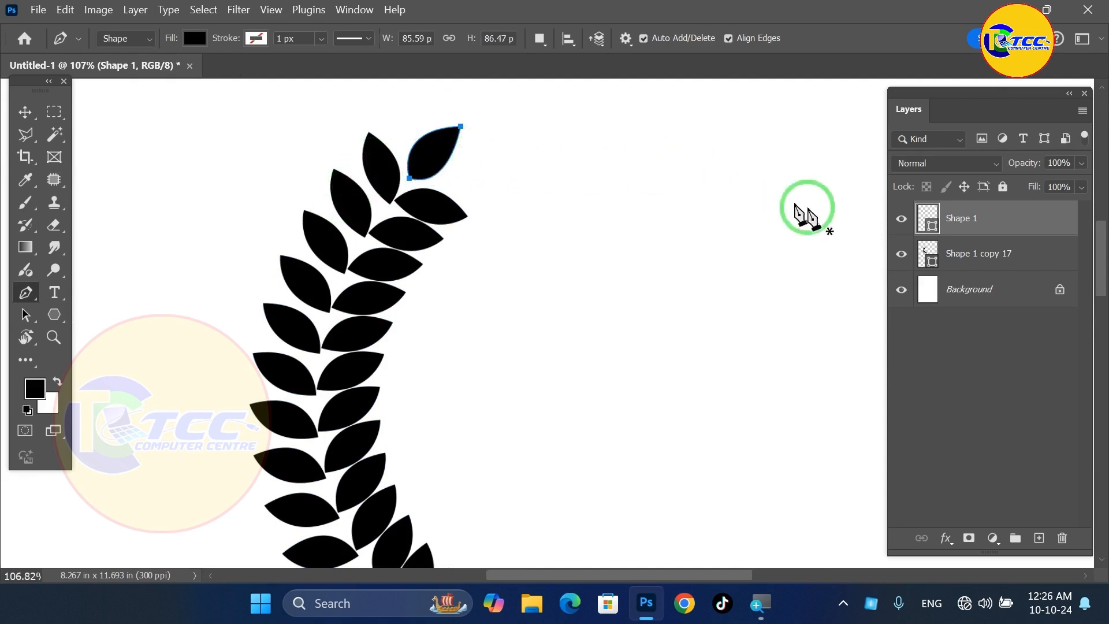
# Select the new tip leaf together with the branch and merge them into one shape layer
pyautogui.press('v')
pyautogui.scroll(-2, 548, 205)
pyautogui.scroll(-1, 547, 205)
pyautogui.moveTo(336, 125); pyautogui.dragTo(532, 236)
pyautogui.hotkey('ctrl', 'e')
pyautogui.scroll(-7, 544, 235)
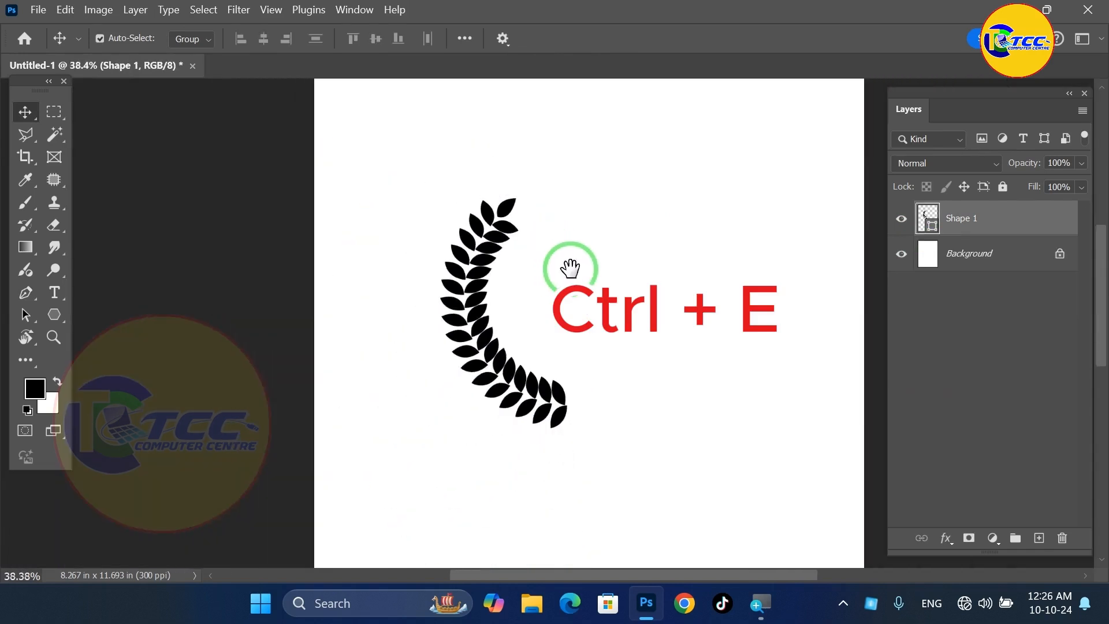
# Using the Pen tool in Path mode, draw a curved stem path from the tip leaf between the leaf pairs to just past the branch's lower end
pyautogui.moveTo(570, 268); pyautogui.dragTo(444, 277)
pyautogui.scroll(5, 420, 291)
pyautogui.scroll(1, 297, 248)
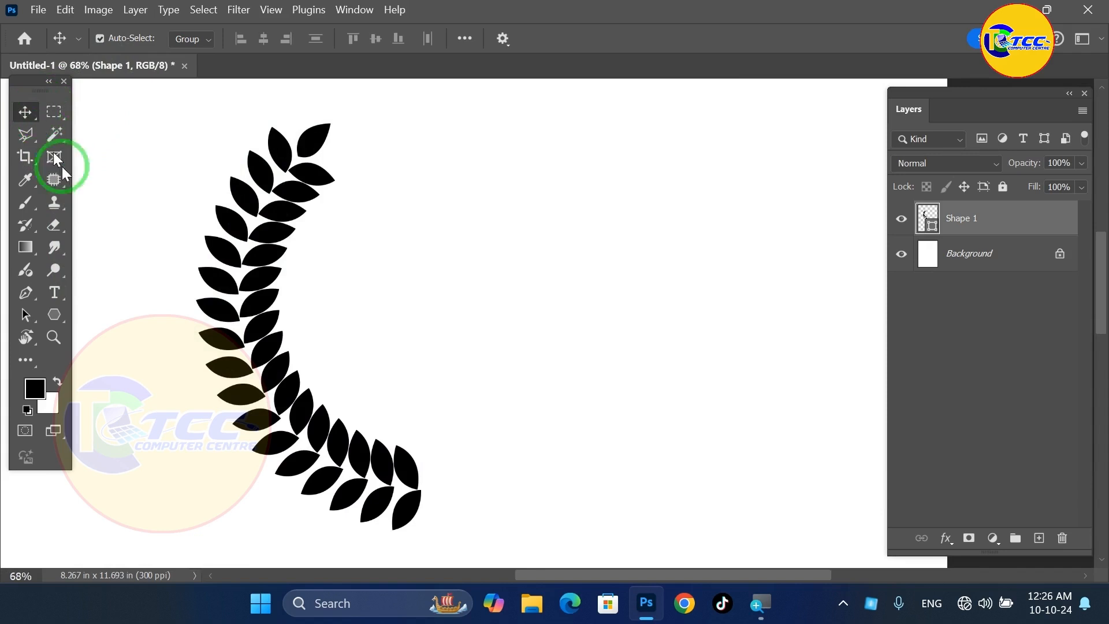
pyautogui.click(36, 293)
pyautogui.rightClick(28, 299)
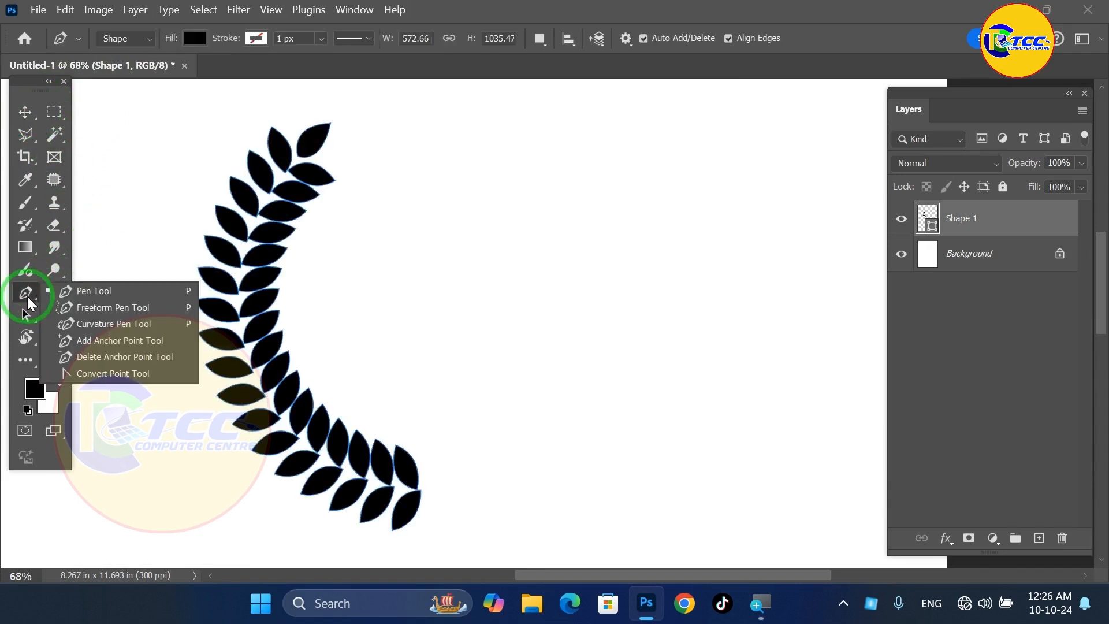
pyautogui.click(100, 290)
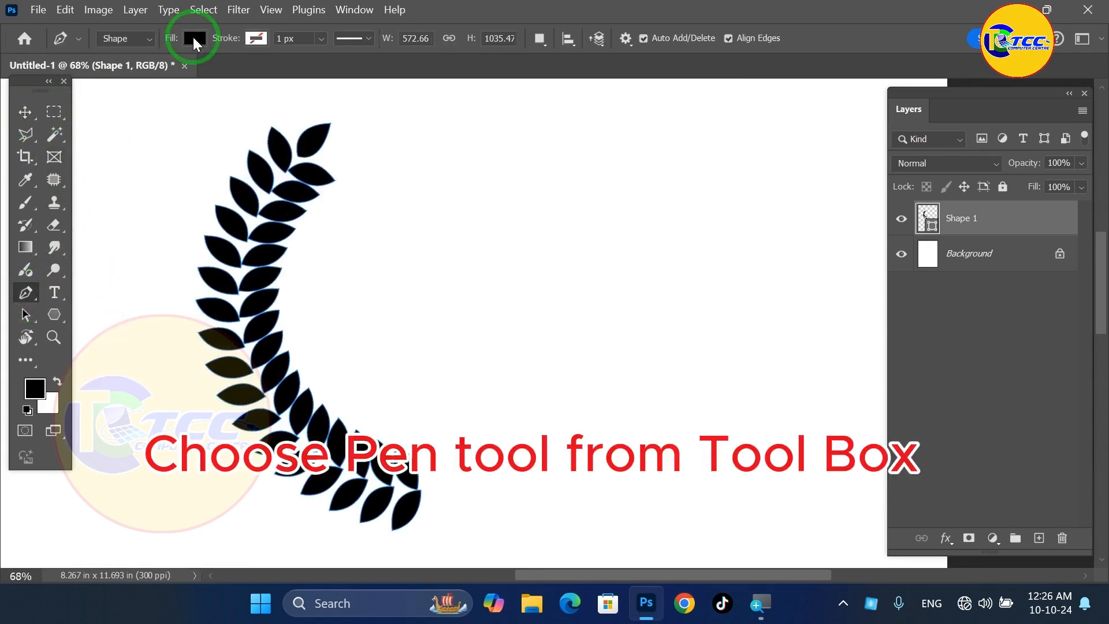
pyautogui.click(147, 38)
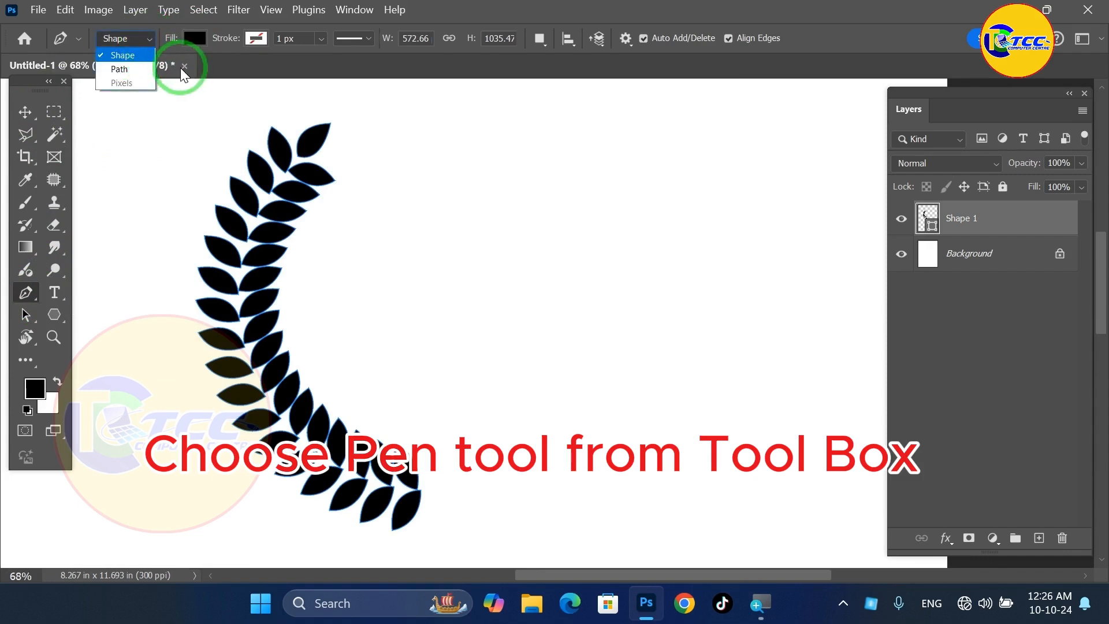
pyautogui.click(134, 74)
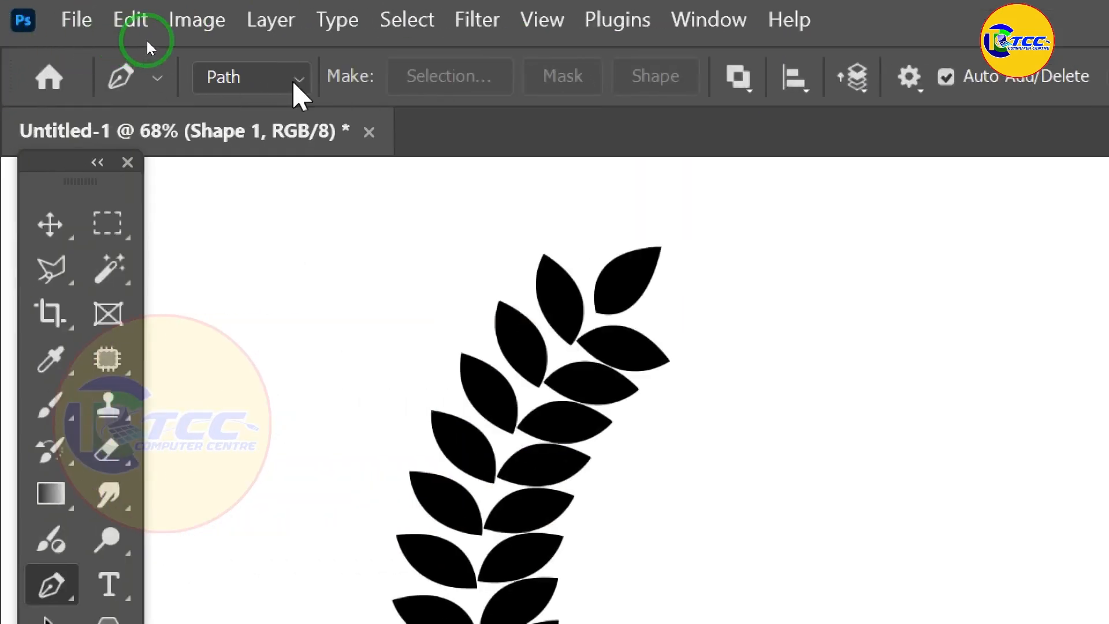
pyautogui.click(296, 86)
pyautogui.click(253, 139)
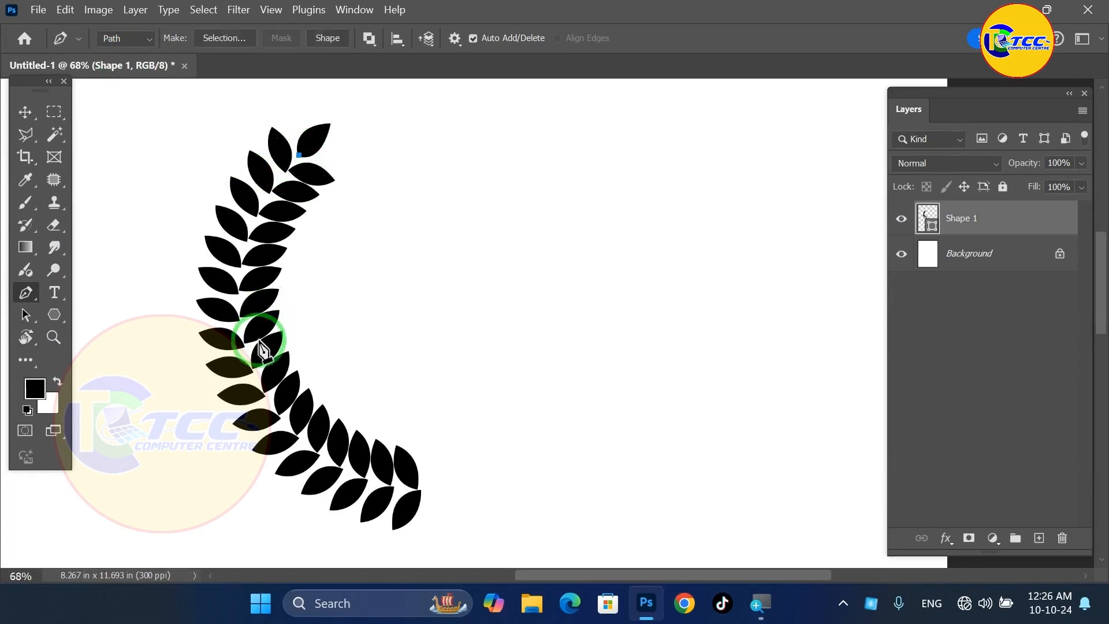
pyautogui.moveTo(255, 376); pyautogui.dragTo(313, 490)
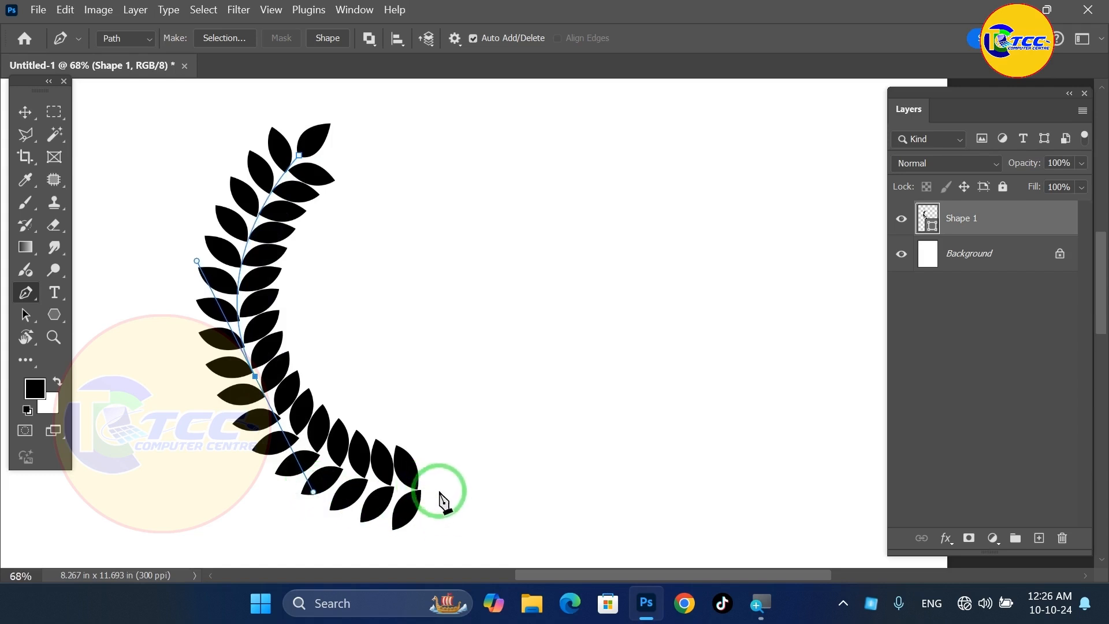
pyautogui.moveTo(457, 478)
pyautogui.mouseDown()
pyautogui.moveTo(441, 491)
pyautogui.moveTo(453, 487)
pyautogui.mouseUp()
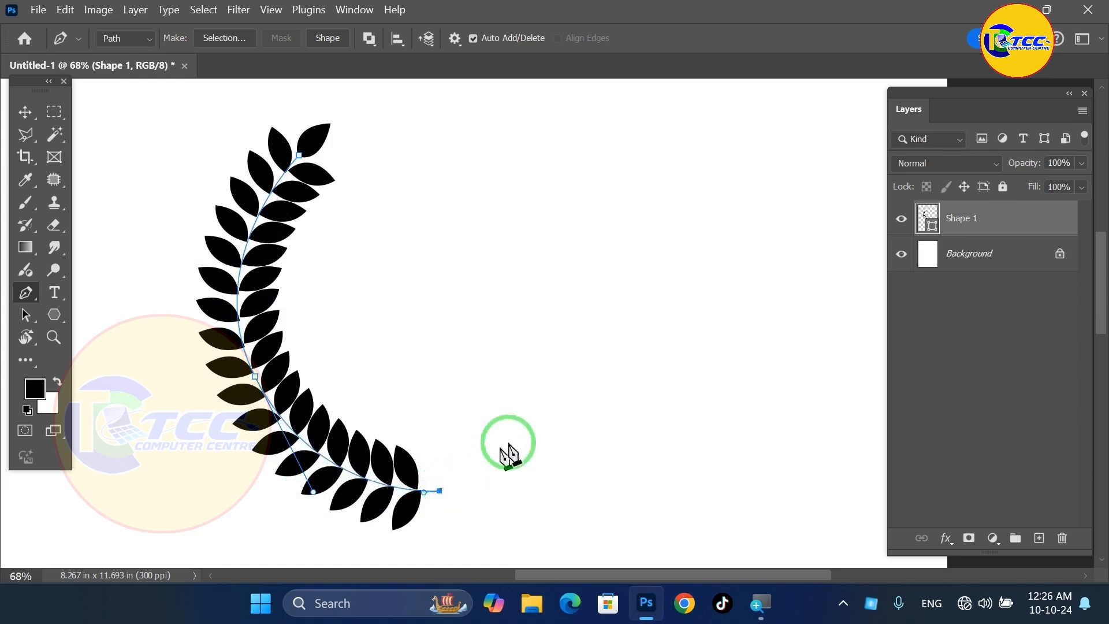
# Set up the Brush tool with the hard round 123 px tip and add a new empty layer above the branch
pyautogui.scroll(2, 278, 260)
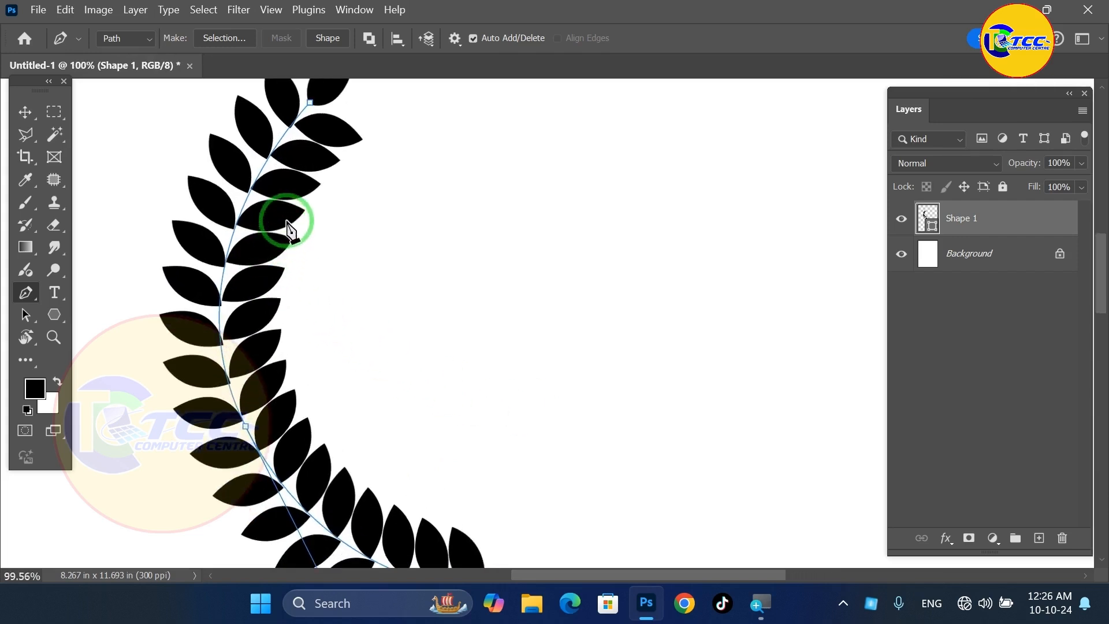
pyautogui.click(27, 272)
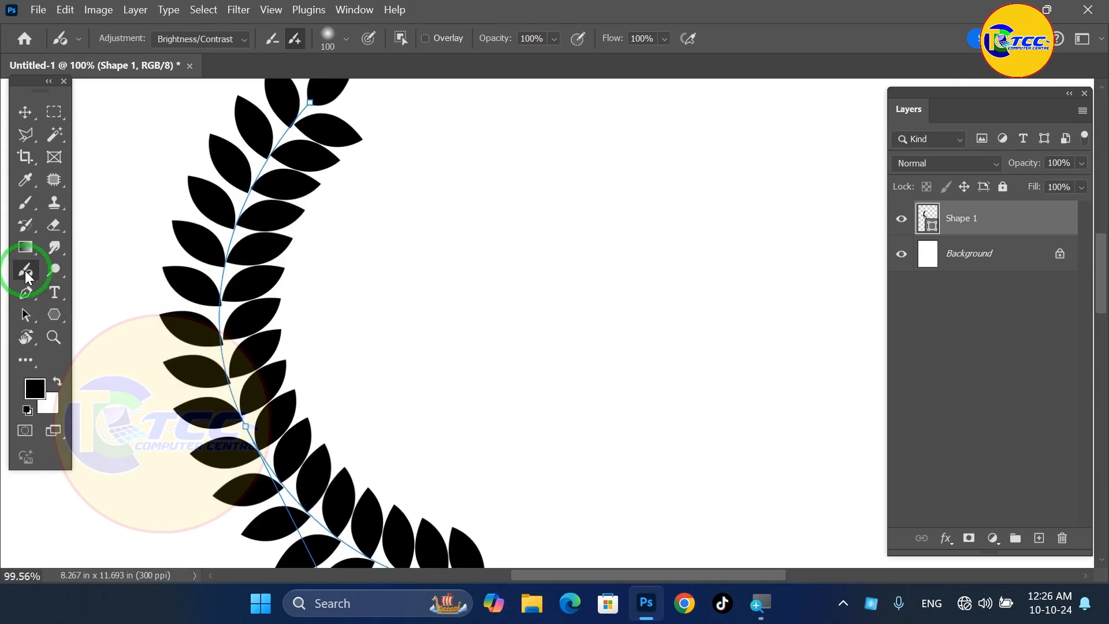
pyautogui.click(29, 204)
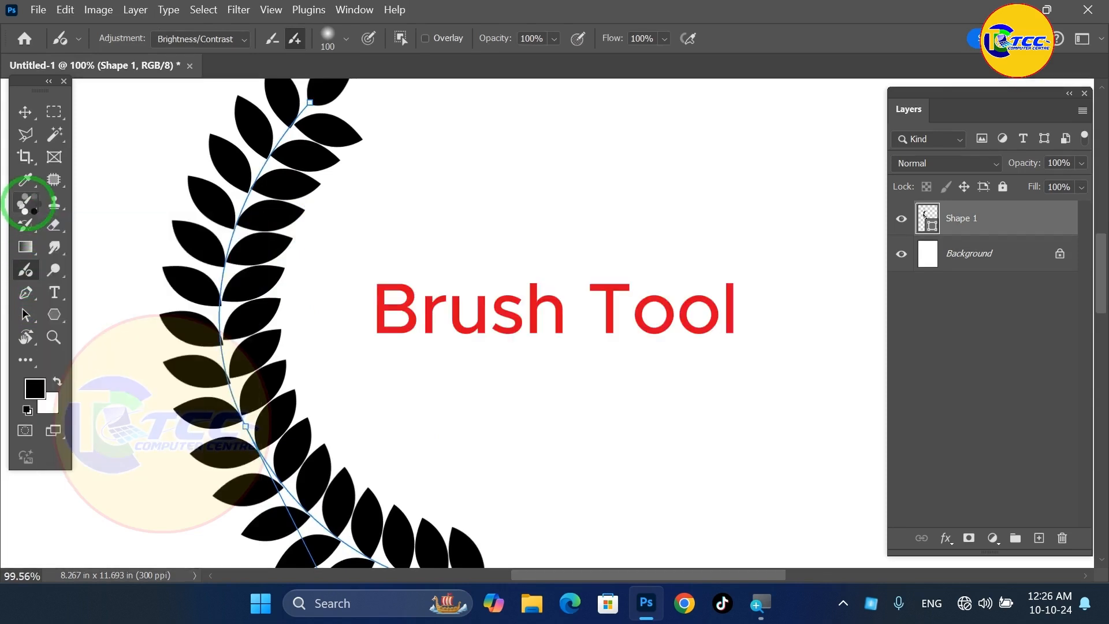
pyautogui.click(152, 201)
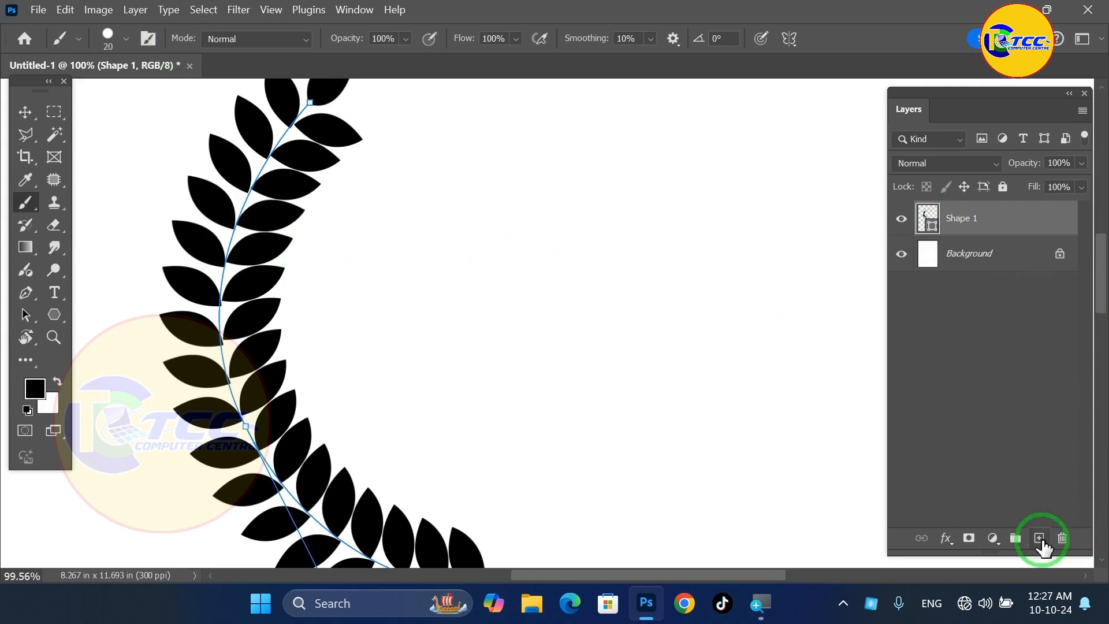
pyautogui.click(147, 37)
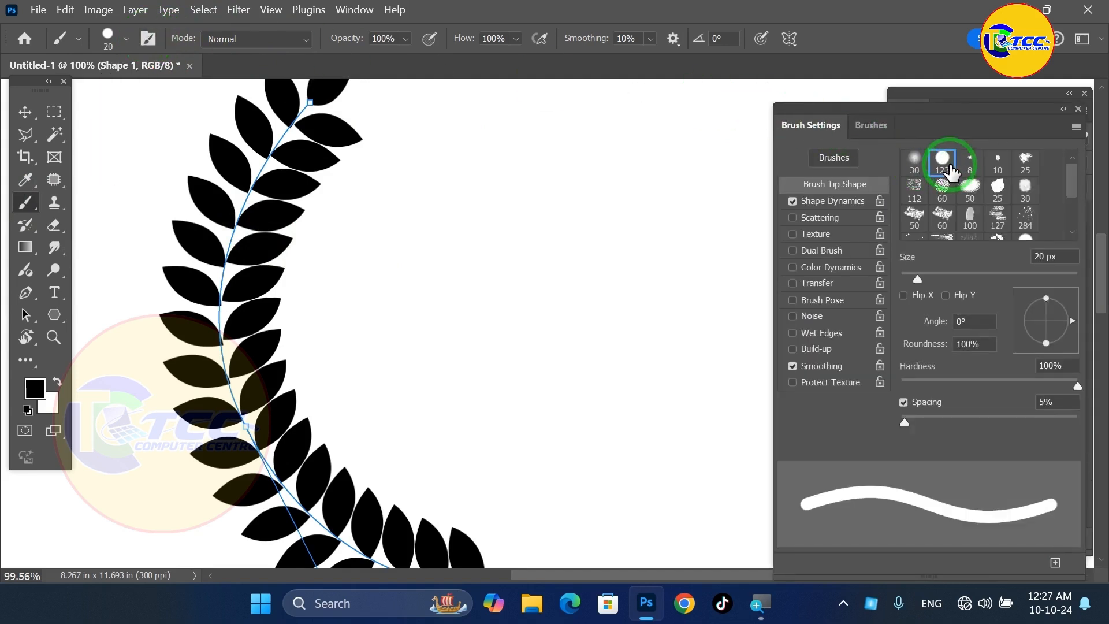
pyautogui.click(950, 171)
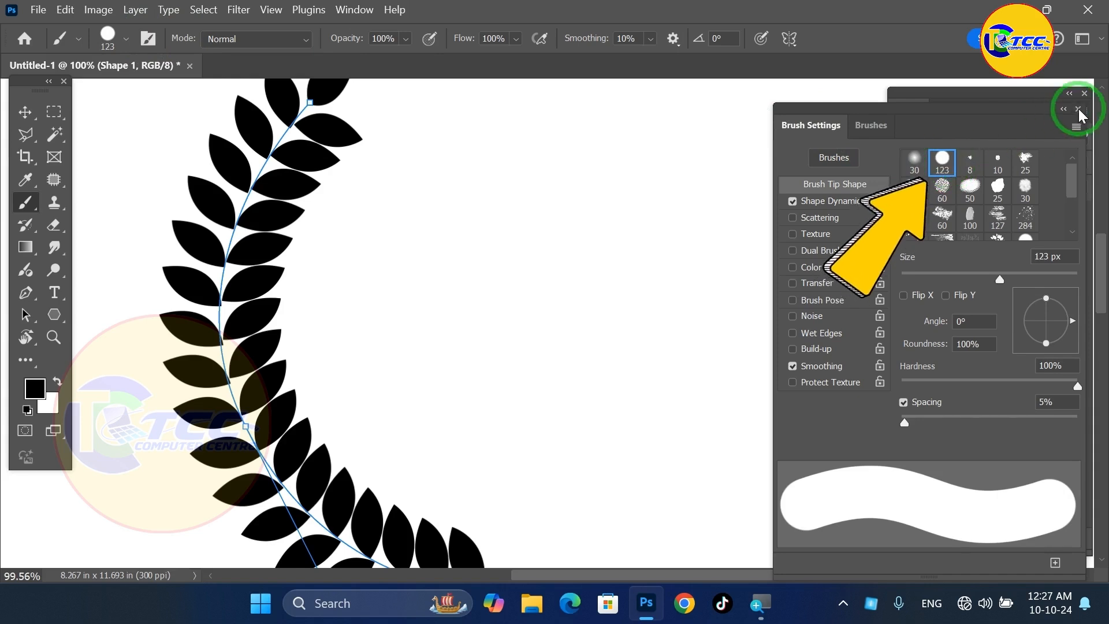
pyautogui.click(1079, 108)
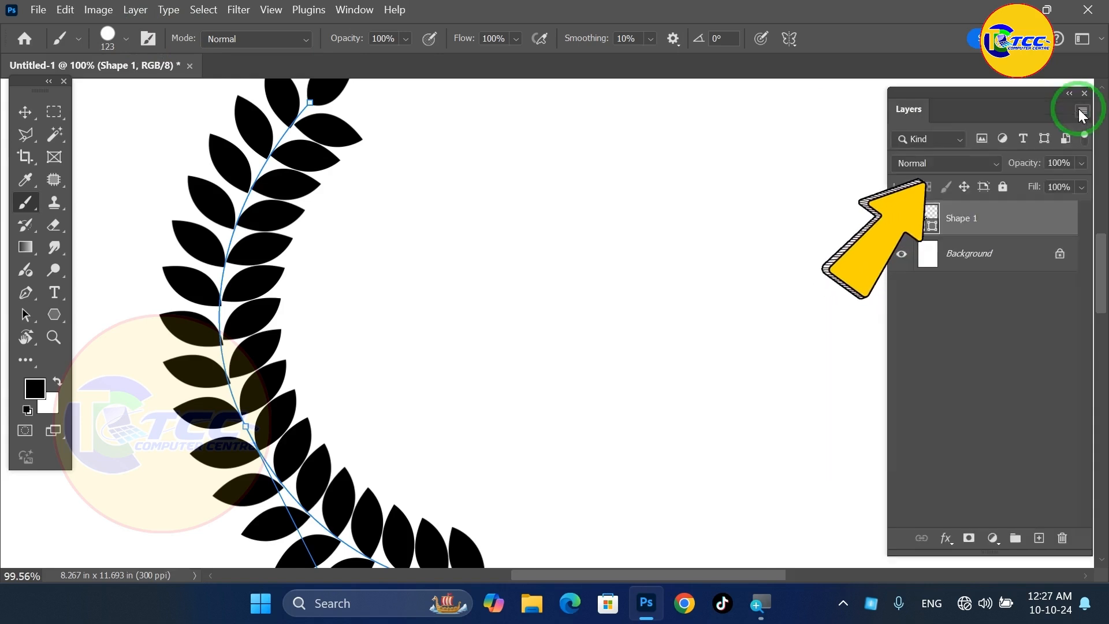
pyautogui.click(1039, 539)
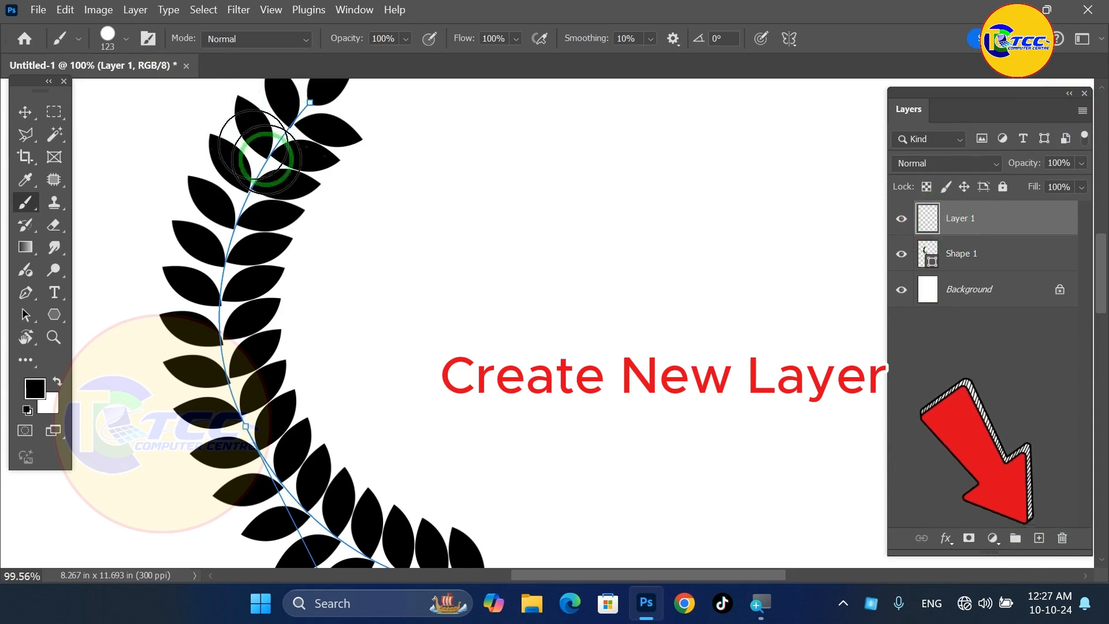
# Stroke the stem path on the new layer with the black brush at 15 px, and delete the path
pyautogui.press('[')
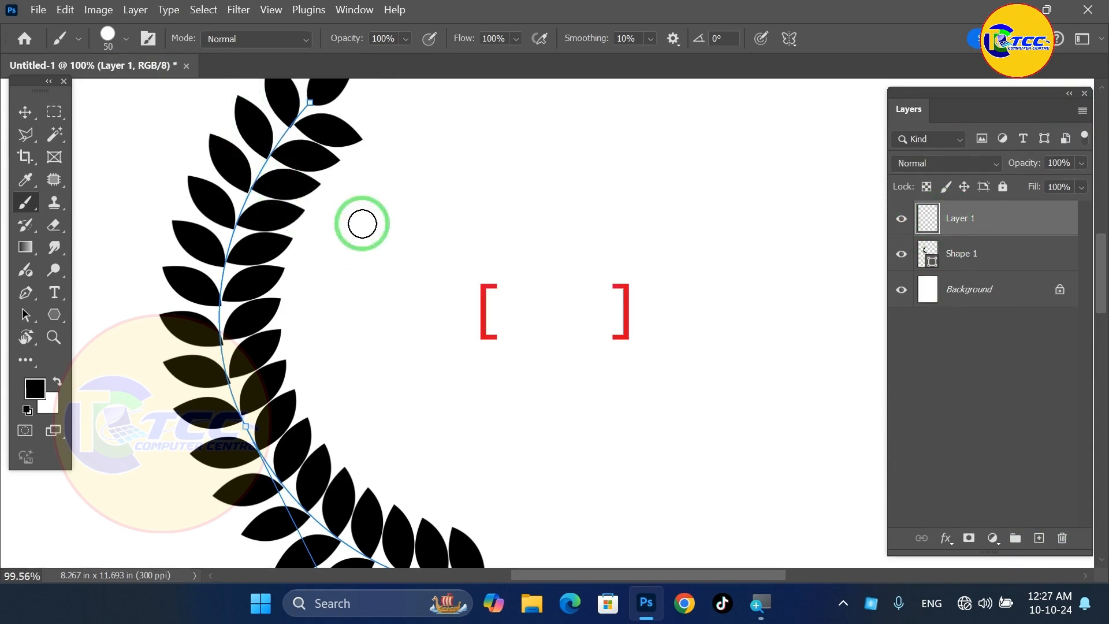
pyautogui.press('[')
pyautogui.press('[')
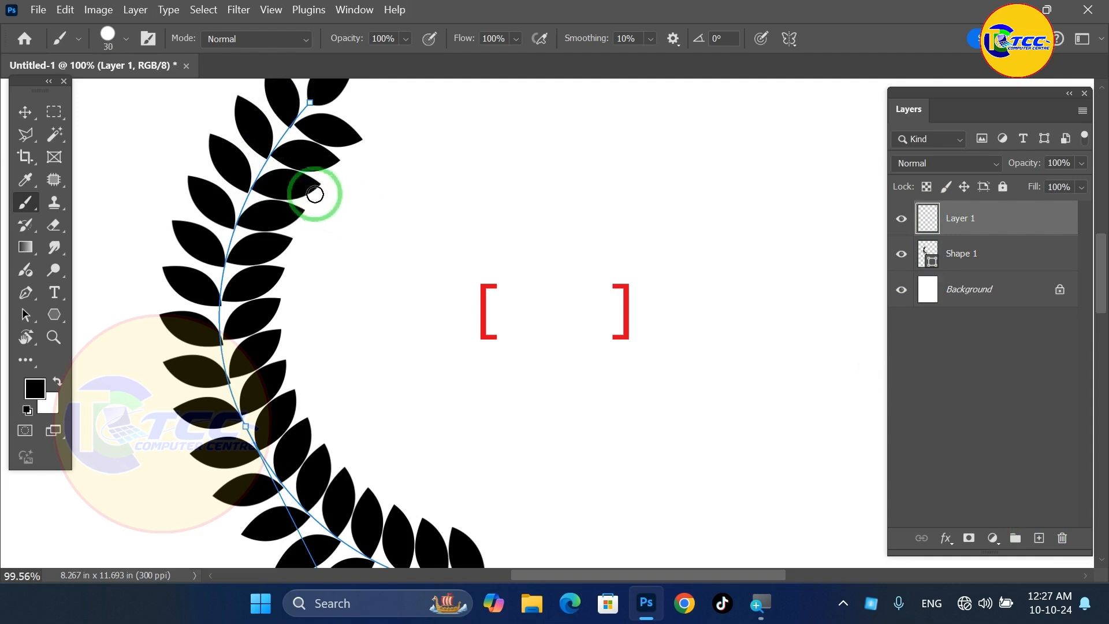
pyautogui.press('[')
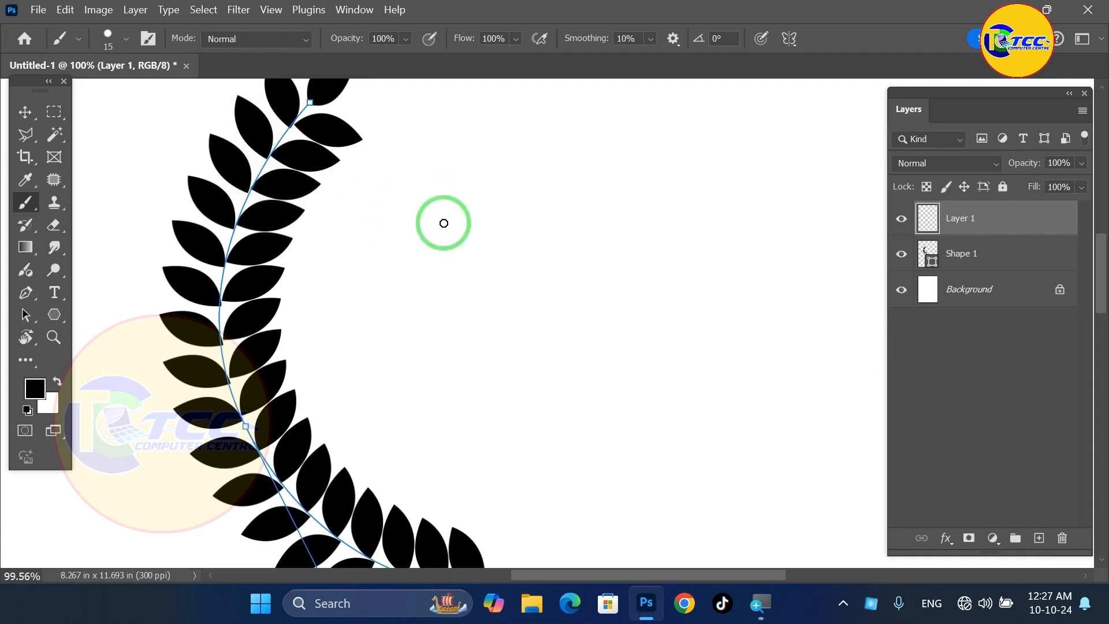
pyautogui.press('Return')
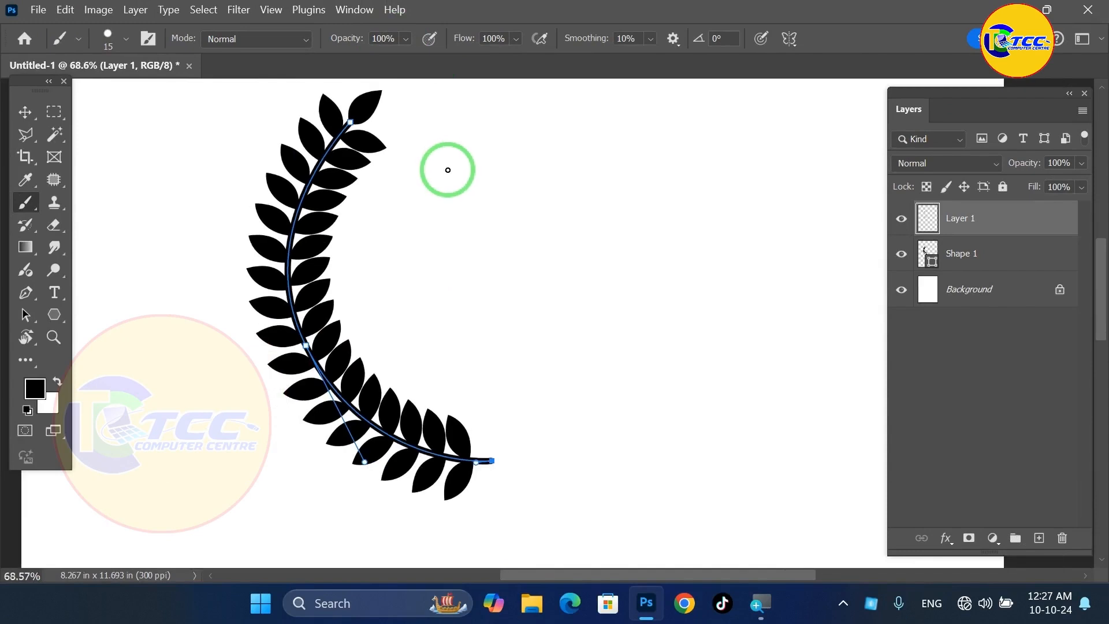
pyautogui.scroll(-1, 447, 170)
pyautogui.press('Return')
pyautogui.press('Delete')
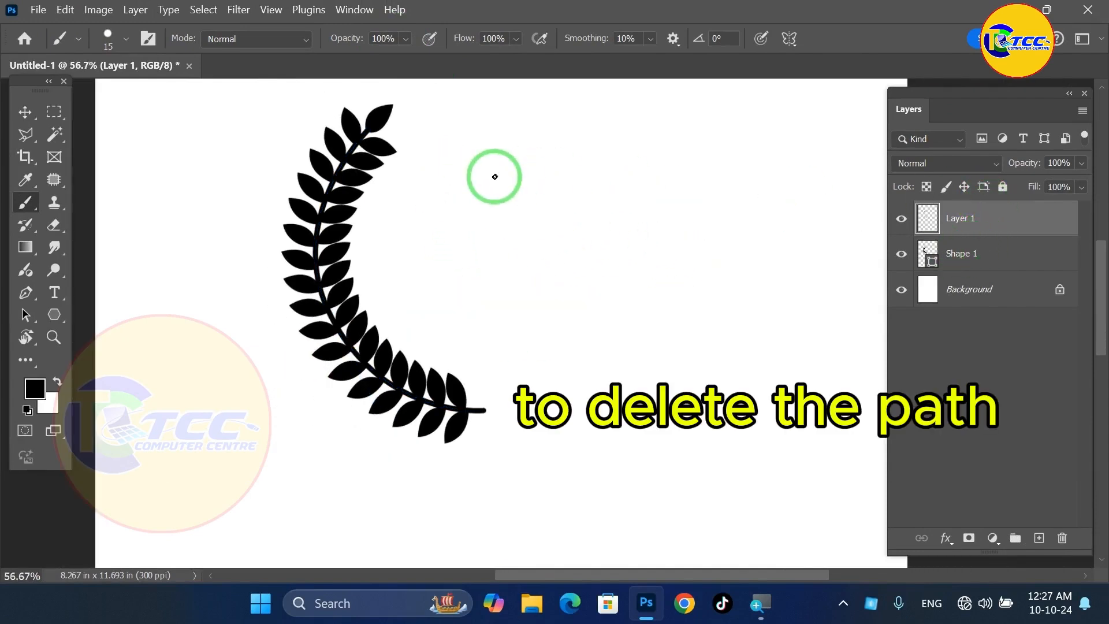
# Select the brushed stem together with the leaf branch and merge them into one layer
pyautogui.click(38, 111)
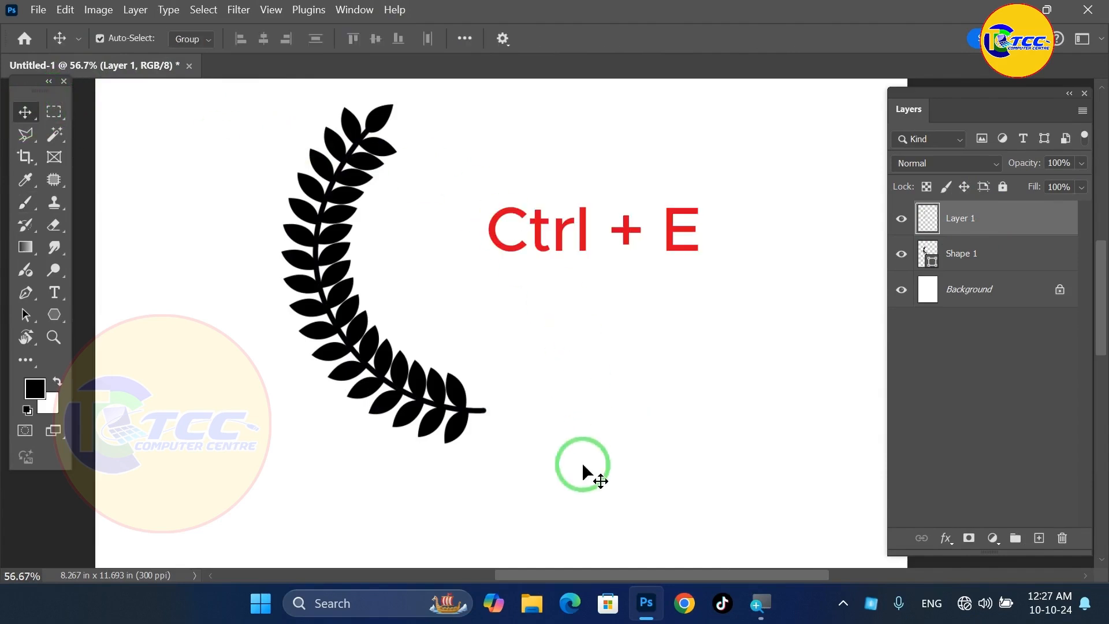
pyautogui.moveTo(585, 471); pyautogui.dragTo(234, 99)
pyautogui.hotkey('ctrl', 'e')
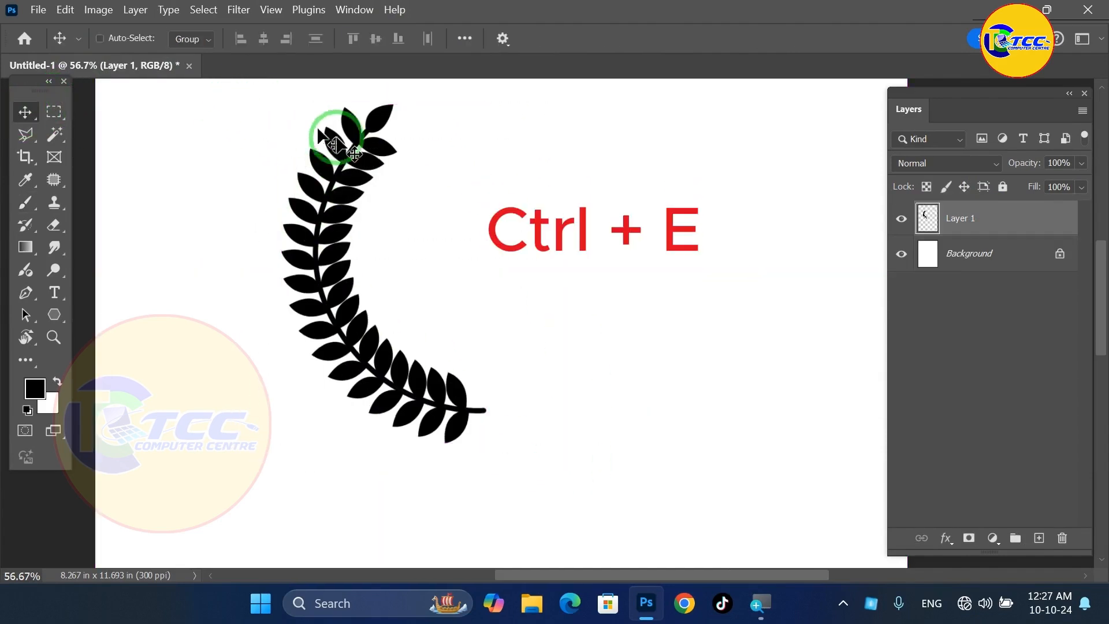
# Duplicate the merged branch layer and flip the copy horizontally with Free Transform
pyautogui.moveTo(437, 181); pyautogui.dragTo(415, 221)
pyautogui.scroll(-2, 415, 220)
pyautogui.press('ctrl')
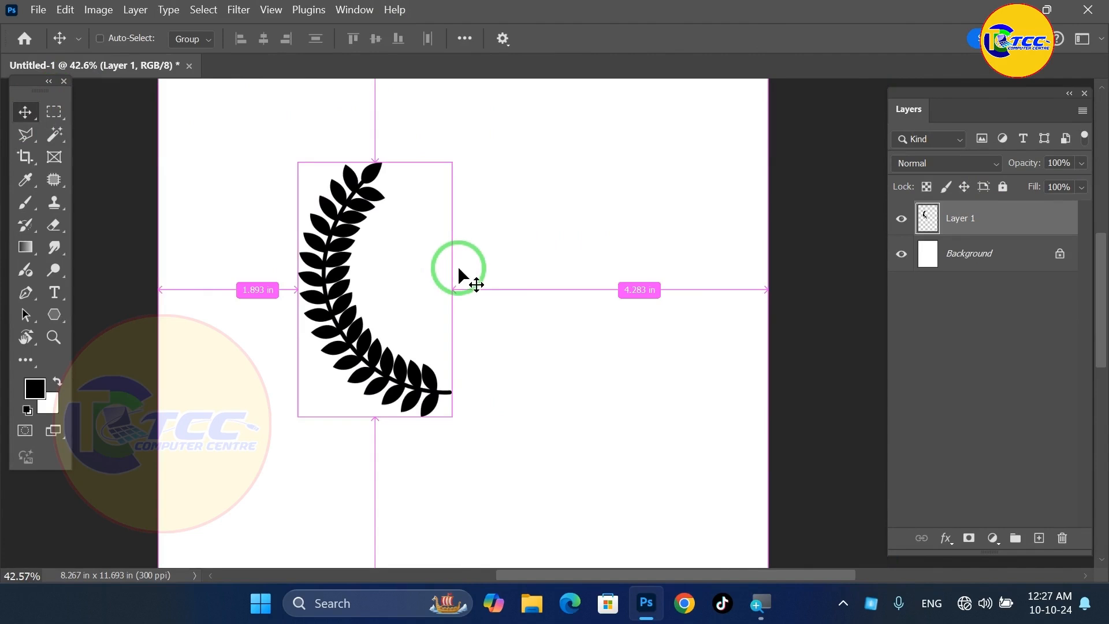
pyautogui.hotkey('ctrl', 'j')
pyautogui.click(984, 238)
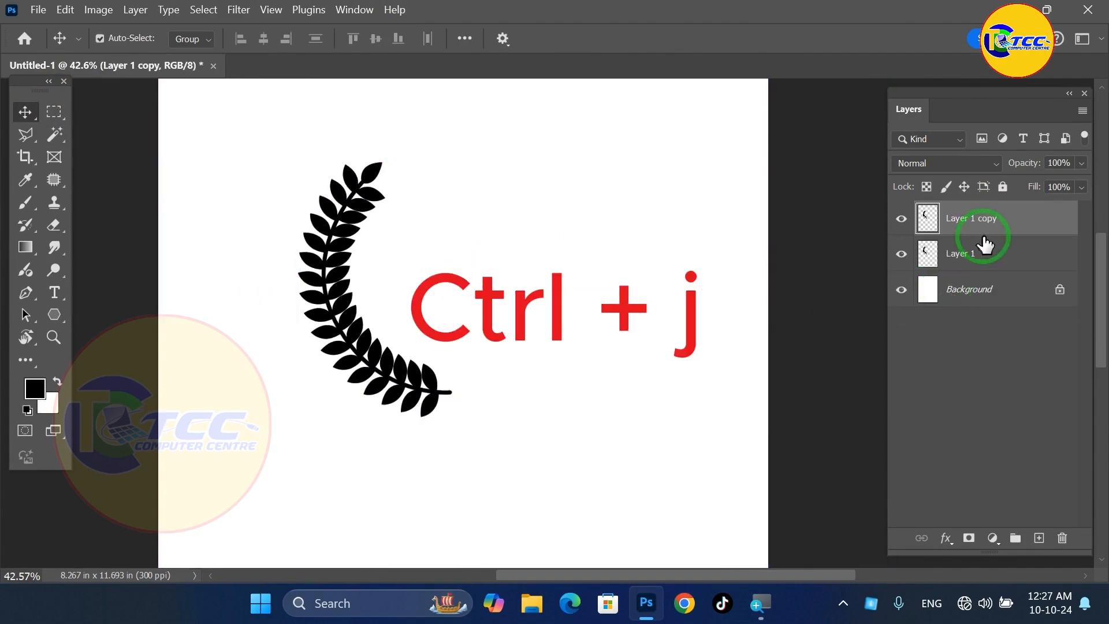
pyautogui.hotkey('ctrl', 't')
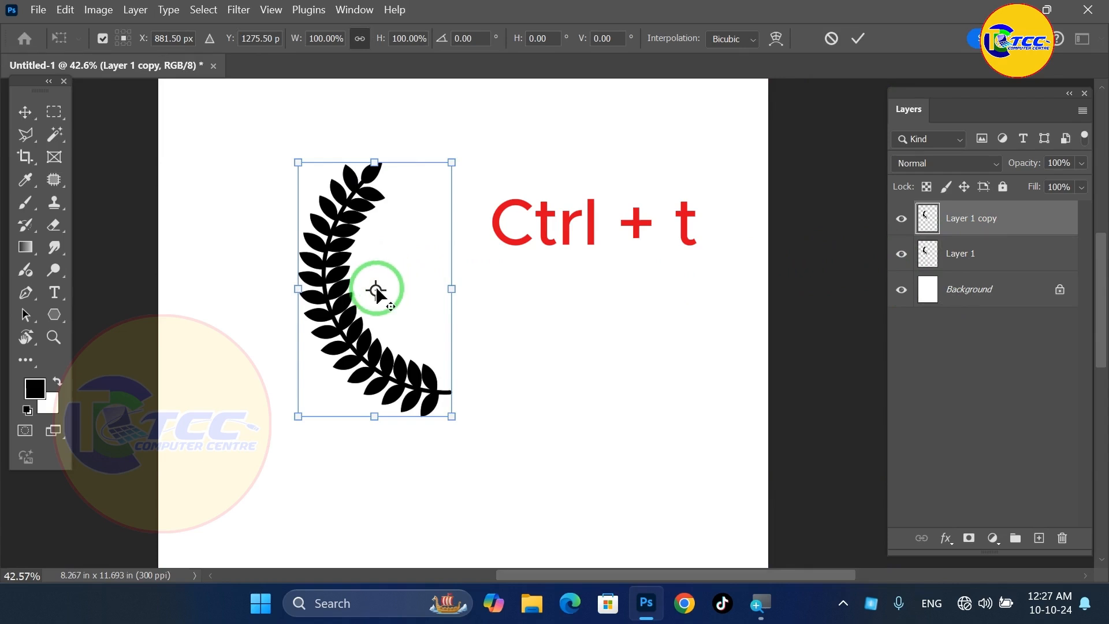
pyautogui.rightClick(421, 248)
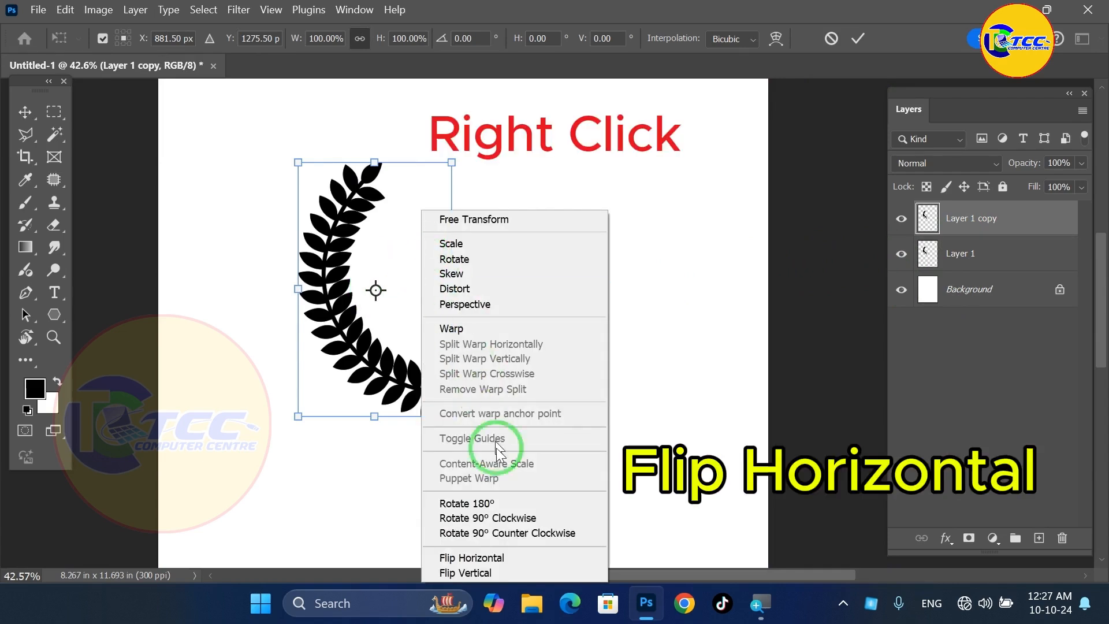
pyautogui.click(490, 558)
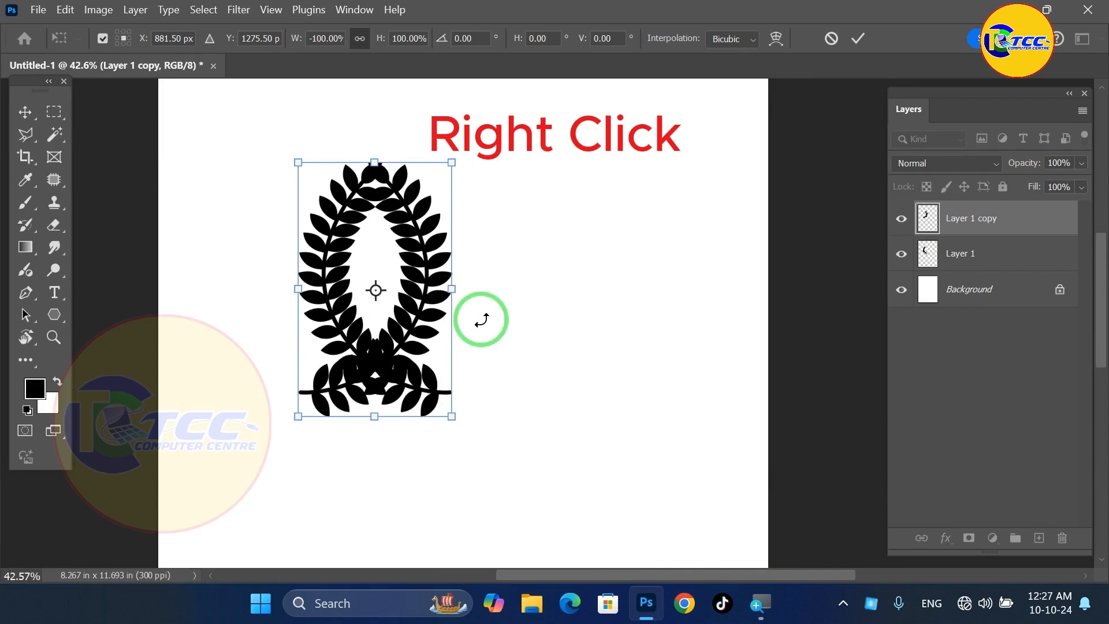
# Move the flipped branch horizontally to the right of the original, leaving a small gap between the two stem ends
pyautogui.hotkey('shift', 'Right')
pyautogui.hotkey('shift', 'Right')
pyautogui.hotkey('shift', 'Right')
pyautogui.hotkey('shift', 'Right')
pyautogui.hotkey('shift', 'Right')
pyautogui.hotkey('shift', 'Right')
pyautogui.hotkey('shift', 'Right')
pyautogui.hotkey('shift', 'Right')
pyautogui.hotkey('shift', 'Right')
pyautogui.hotkey('shift', 'Right')
pyautogui.hotkey('shift', 'Right')
pyautogui.hotkey('shift', 'Right')
pyautogui.hotkey('shift', 'Right')
pyautogui.hotkey('shift', 'Right')
pyautogui.hotkey('shift', 'Right')
pyautogui.hotkey('shift', 'Right')
pyautogui.hotkey('shift', 'Right')
pyautogui.hotkey('shift', 'Right')
pyautogui.hotkey('shift', 'Right')
pyautogui.hotkey('shift', 'Right')
pyautogui.press('Right')
pyautogui.press('Right')
pyautogui.press('Right')
pyautogui.press('Right')
pyautogui.press('Right')
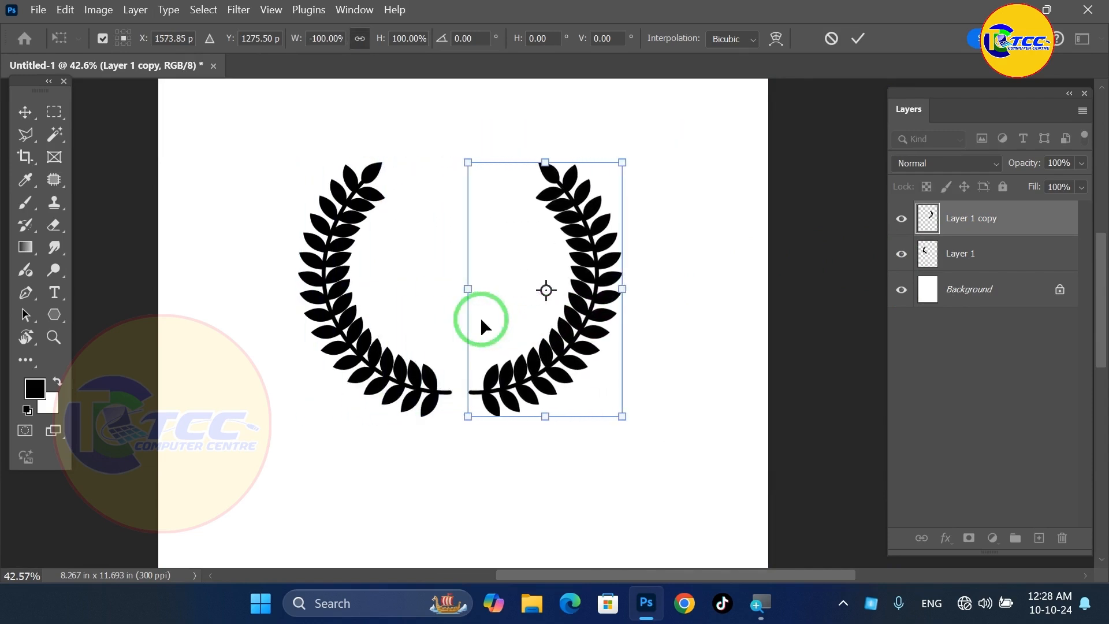
pyautogui.press('Return')
pyautogui.press('Left')
pyautogui.press('Left')
pyautogui.press('Left')
pyautogui.press('Left')
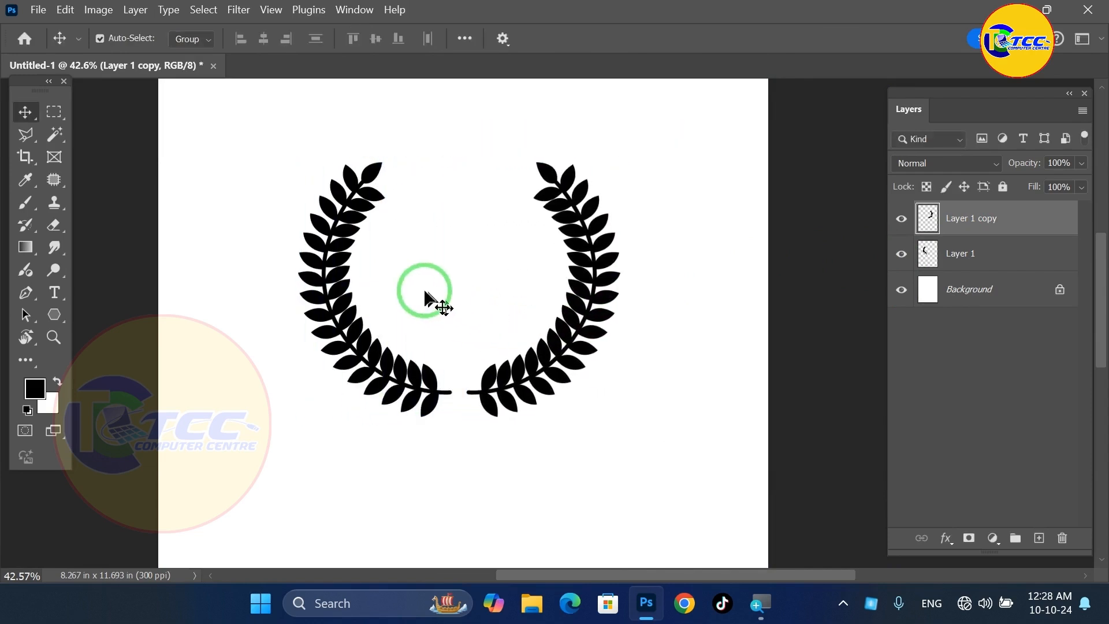
# Select both mirrored branches and merge them into a single wreath layer
pyautogui.scroll(-1, 427, 299)
pyautogui.moveTo(435, 235); pyautogui.dragTo(392, 250)
pyautogui.click(951, 255)
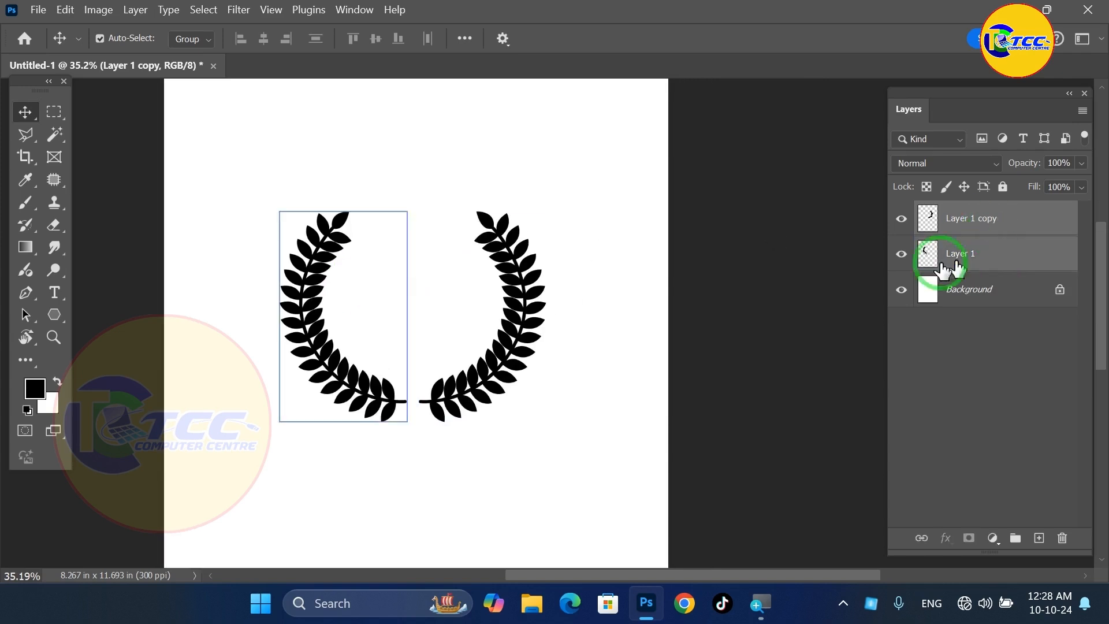
pyautogui.click(791, 240)
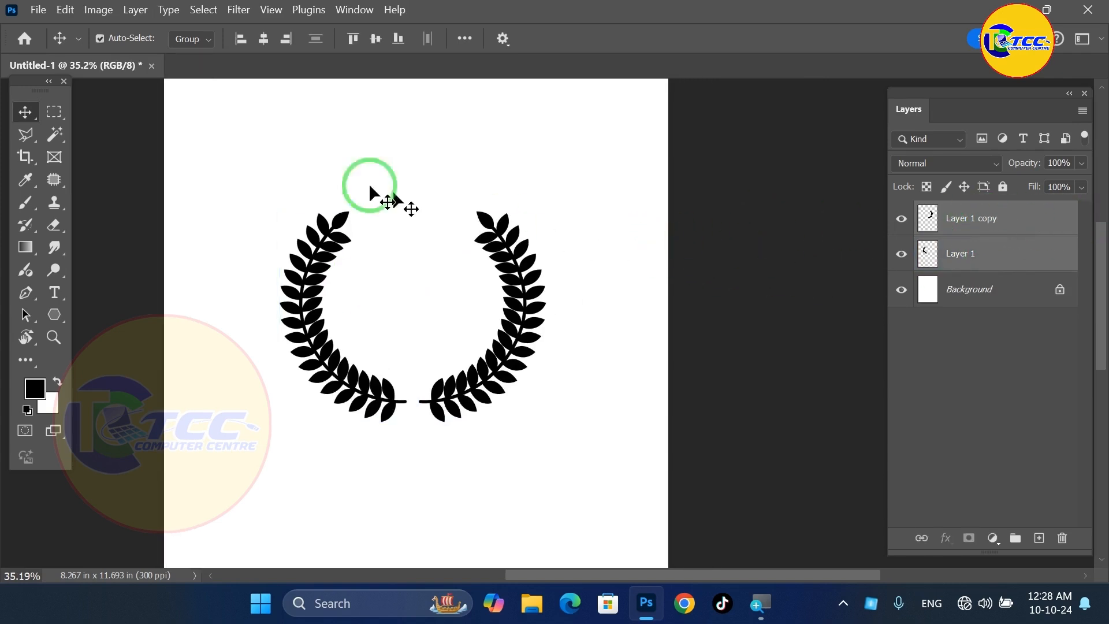
pyautogui.moveTo(218, 171); pyautogui.dragTo(601, 450)
pyautogui.hotkey('ctrl', 'e')
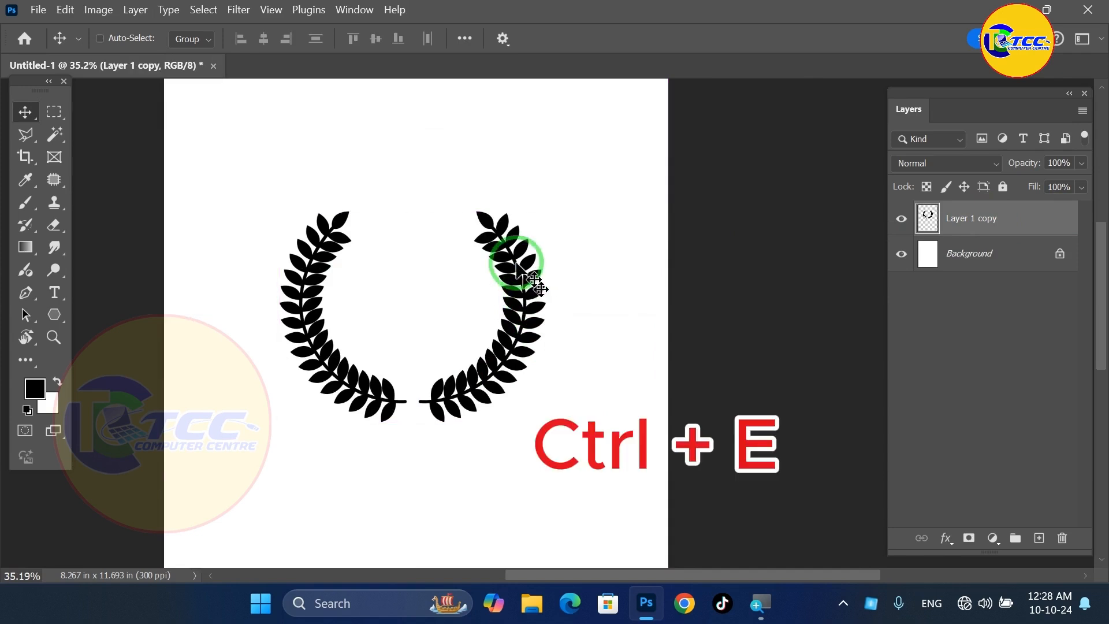
# Stretch the wreath upward to about 109% of its height and shift it slightly right and down on the page
pyautogui.hotkey('ctrl', 't')
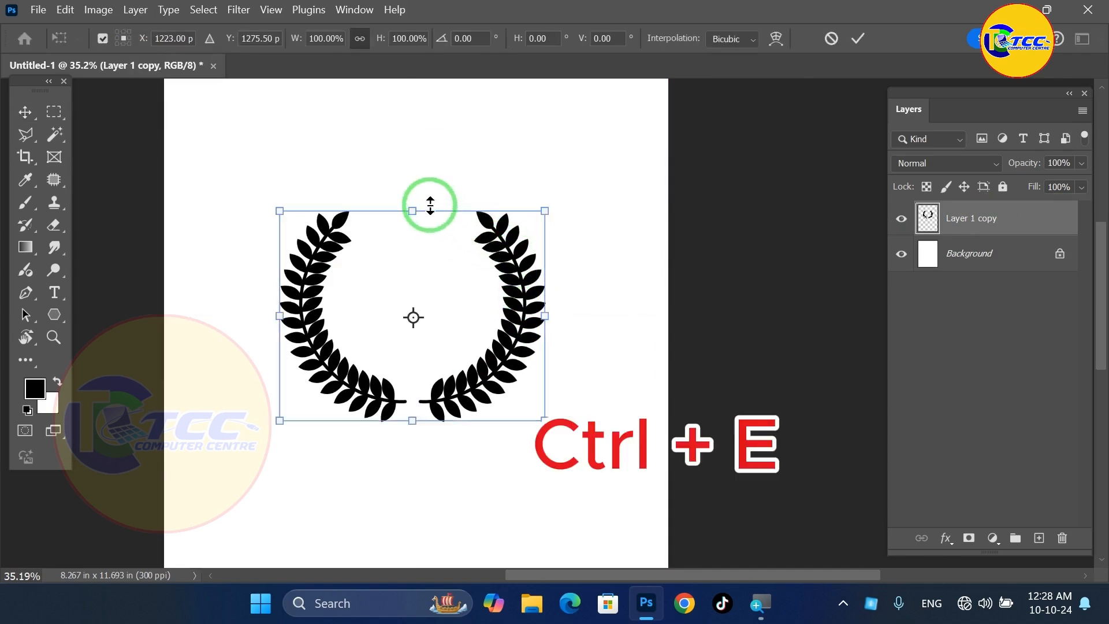
pyautogui.moveTo(415, 208); pyautogui.dragTo(424, 185)
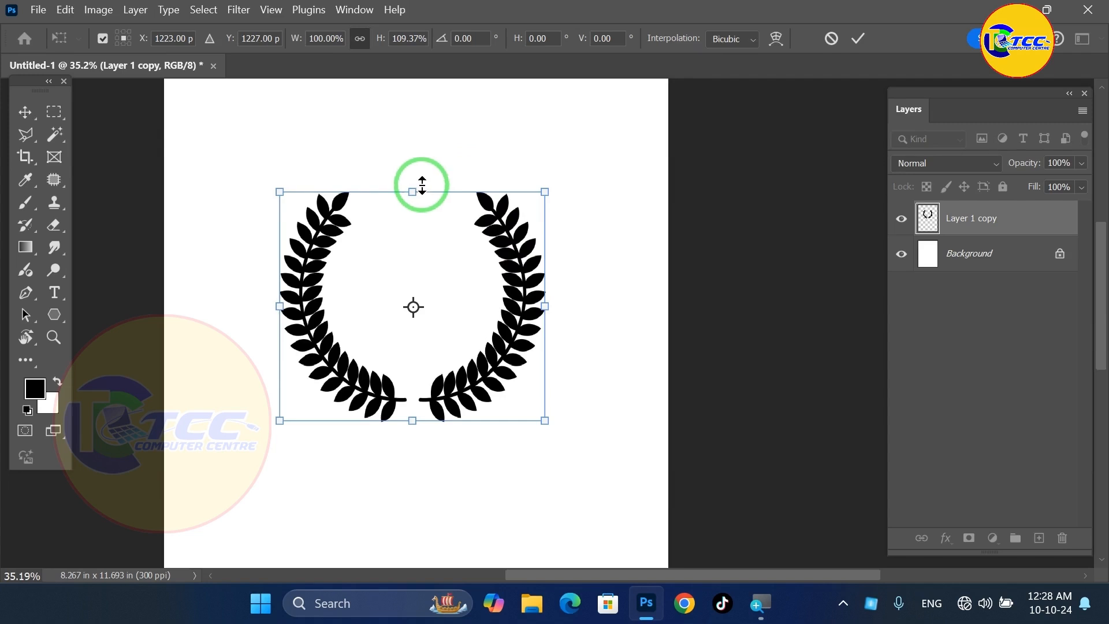
pyautogui.press('Return')
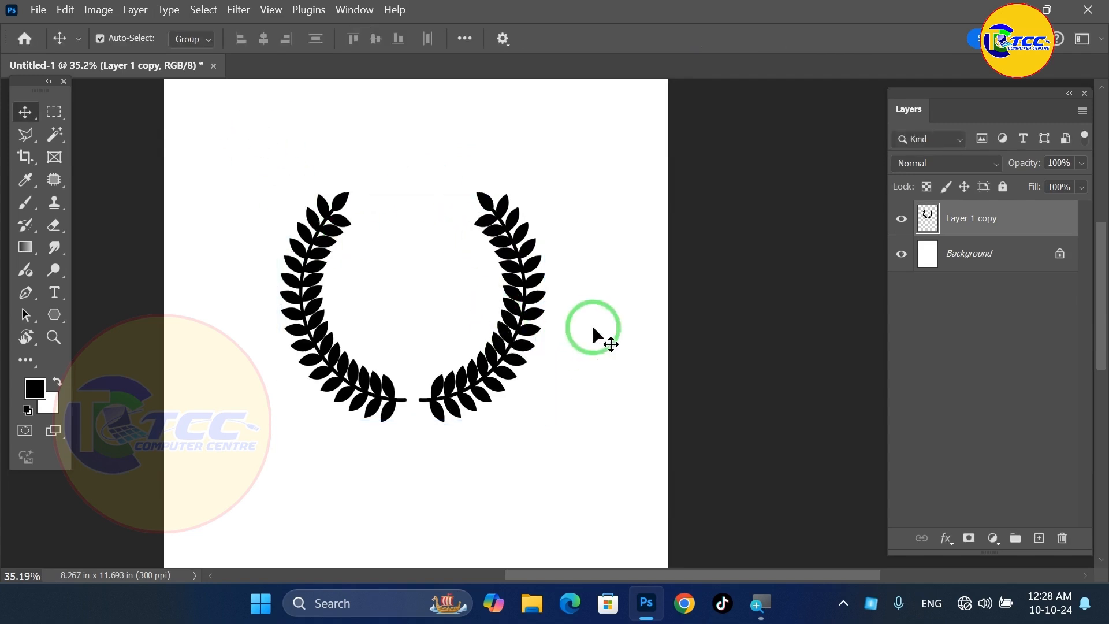
pyautogui.moveTo(491, 330); pyautogui.dragTo(507, 337)
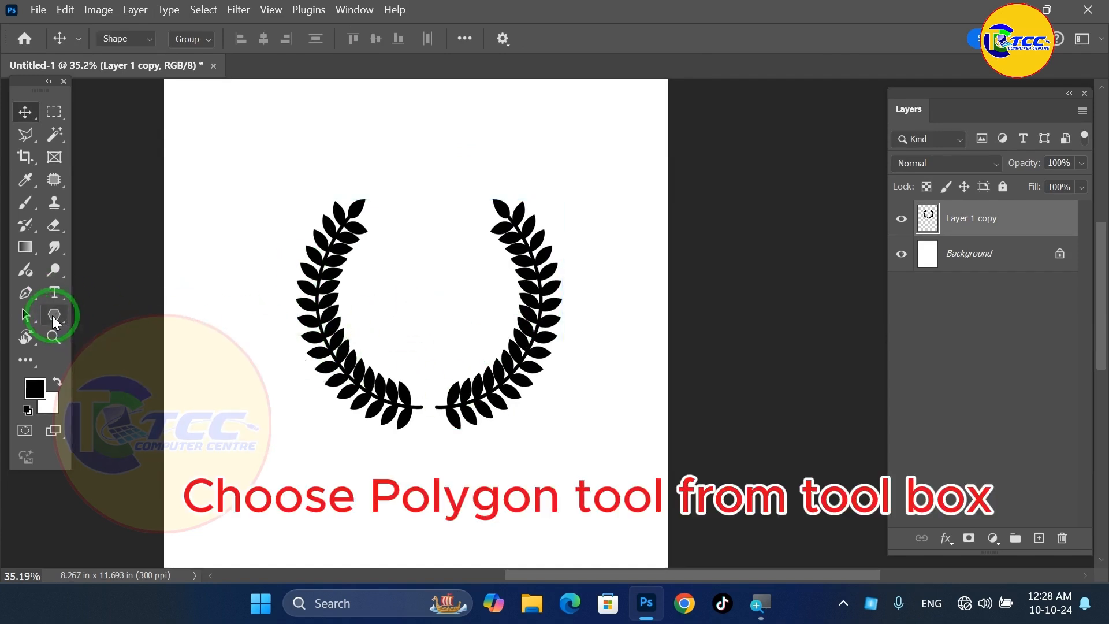
# Activate the Polygon tool and set its star ratio to 90% in the path options
pyautogui.click(55, 317)
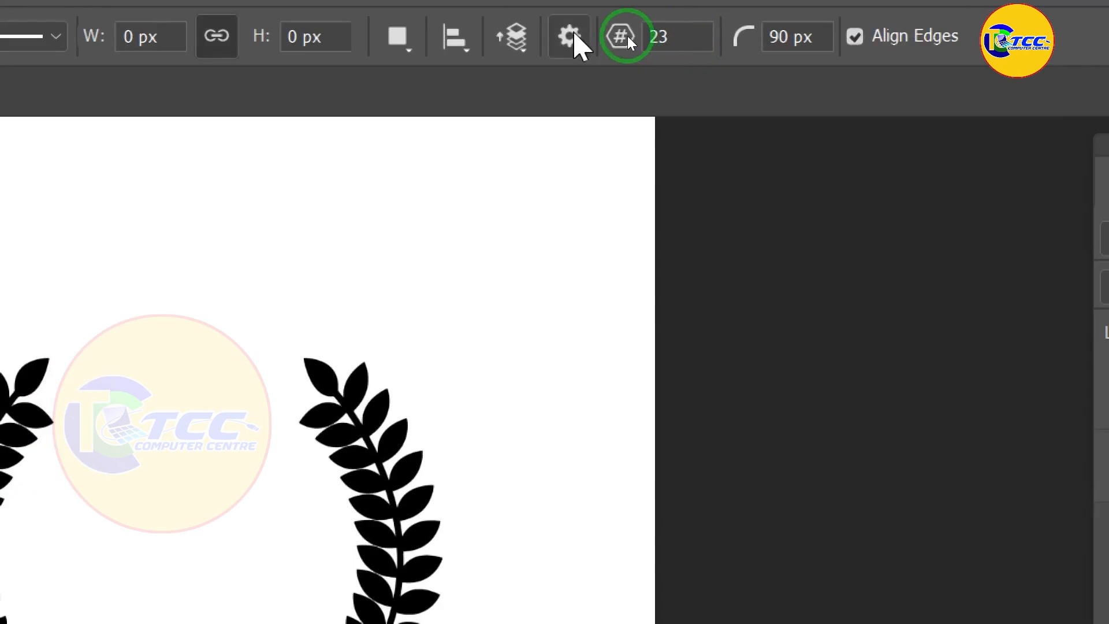
pyautogui.click(583, 51)
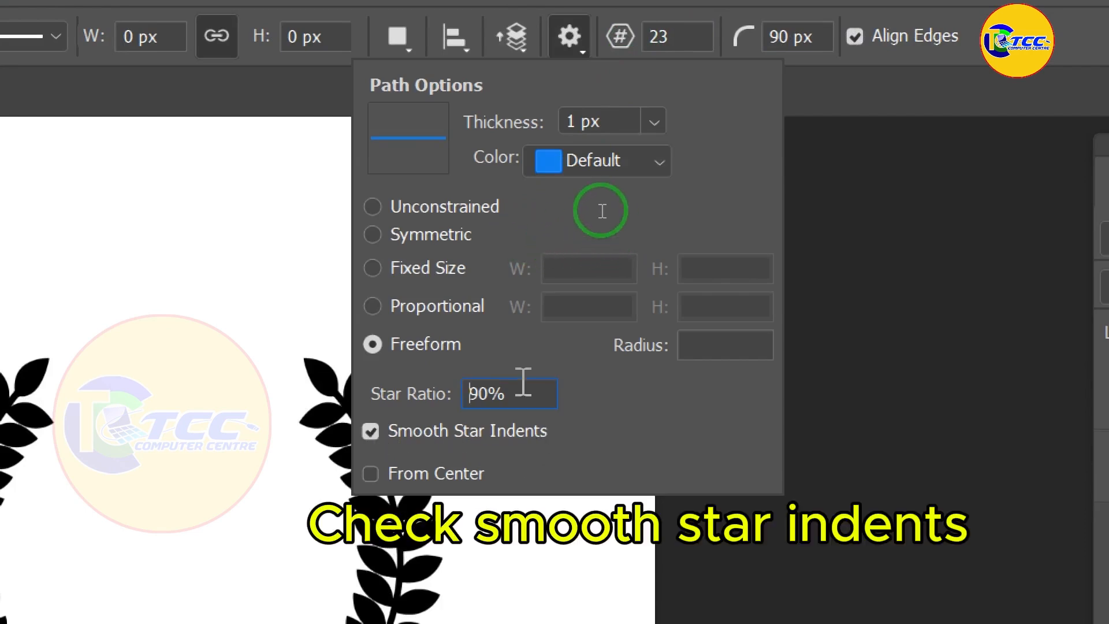
pyautogui.moveTo(507, 397); pyautogui.dragTo(472, 397)
pyautogui.write('90')
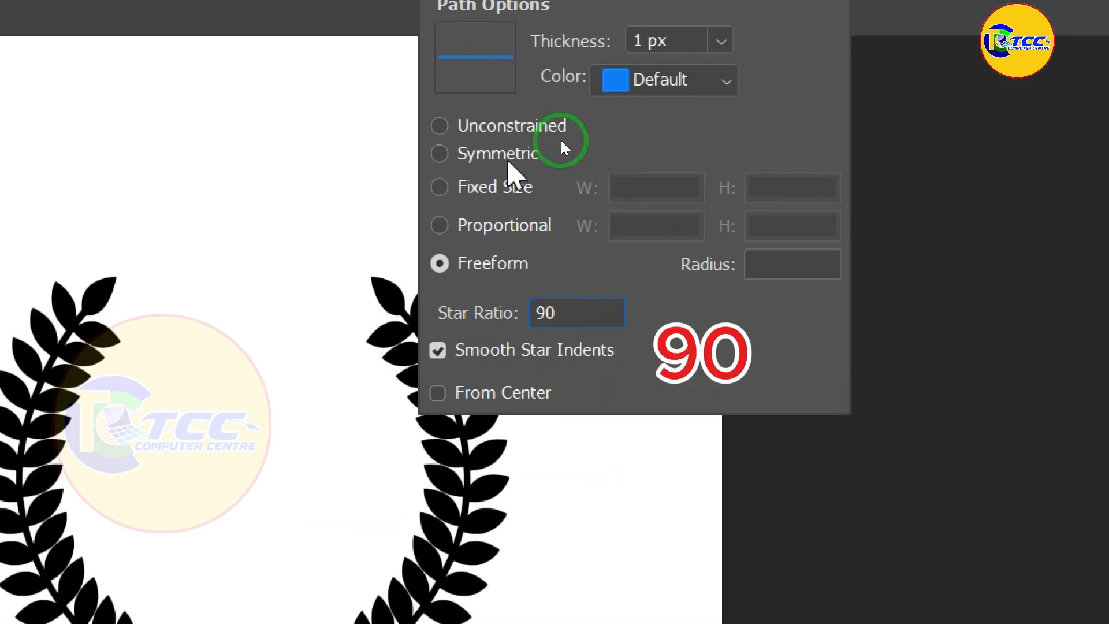
pyautogui.press('Return')
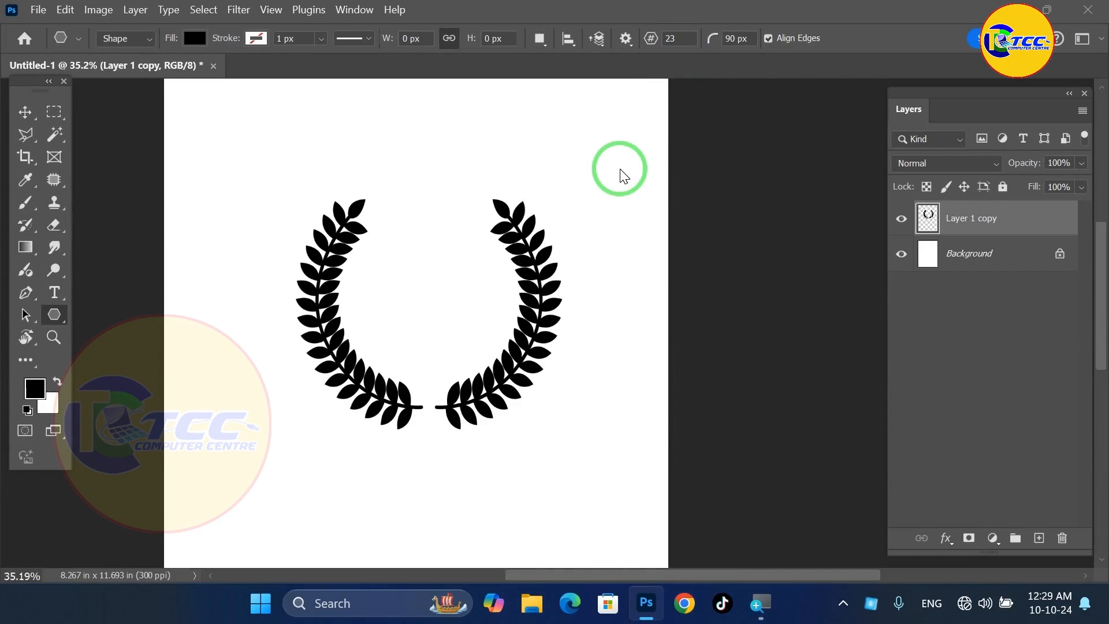
# Open Award.psd to examine the finished badge's scalloped outline and return to the wreath document
pyautogui.hotkey('ctrl', 'o')
pyautogui.doubleClick(372, 338)
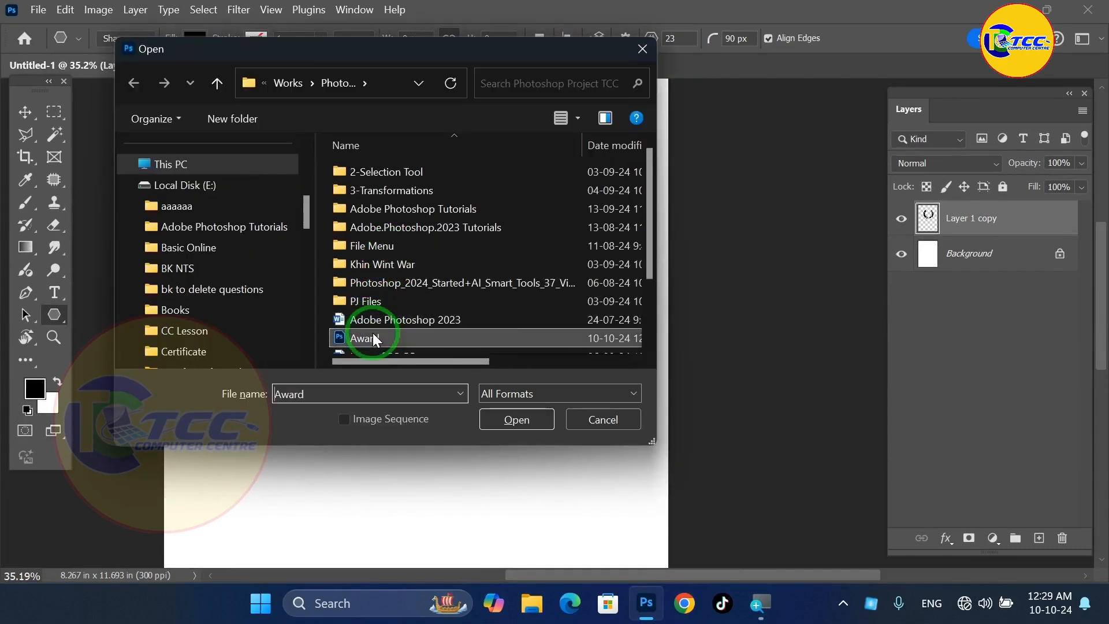
pyautogui.scroll(9, 562, 215)
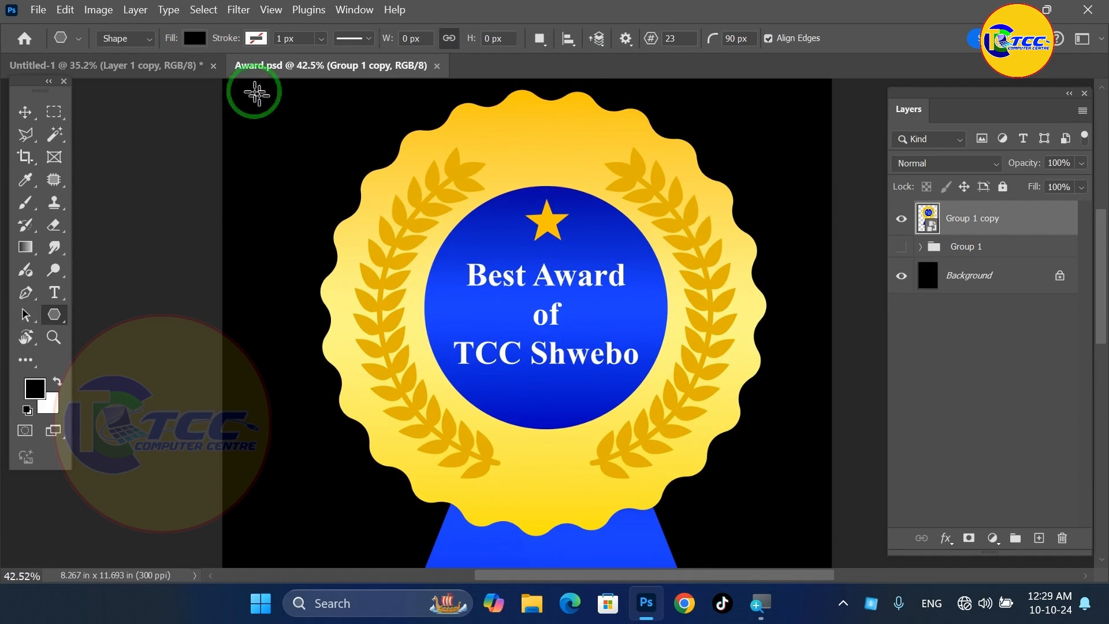
pyautogui.click(180, 67)
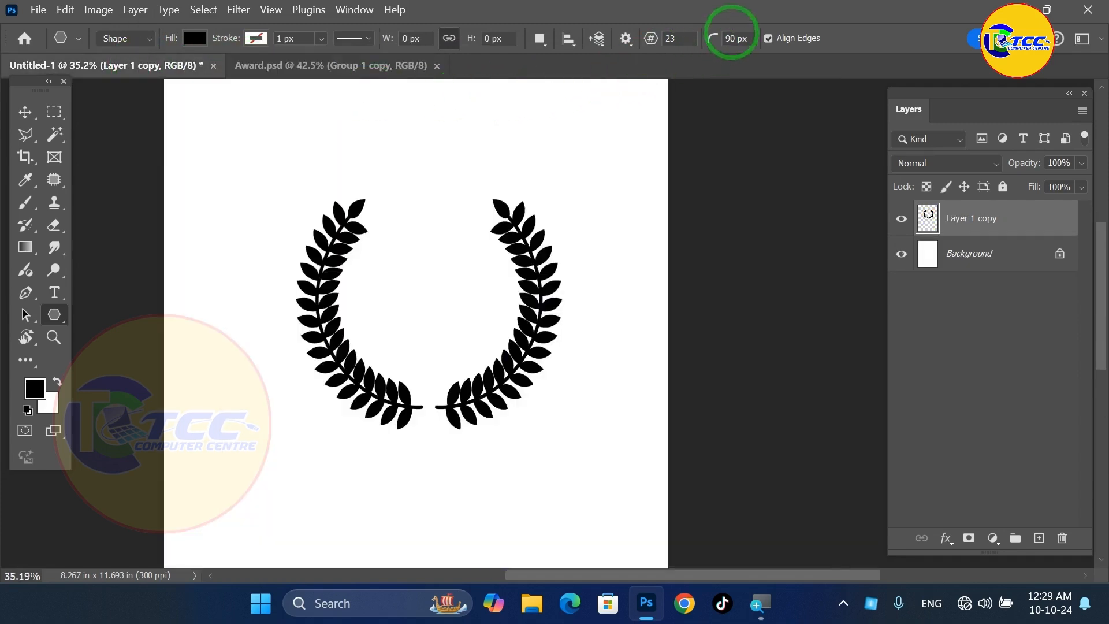
# Draw a black 23-sided scalloped polygon with a 90 px corner radius, about 1525 by 1522 px, enclosing the wreath
pyautogui.scroll(4, 682, 34)
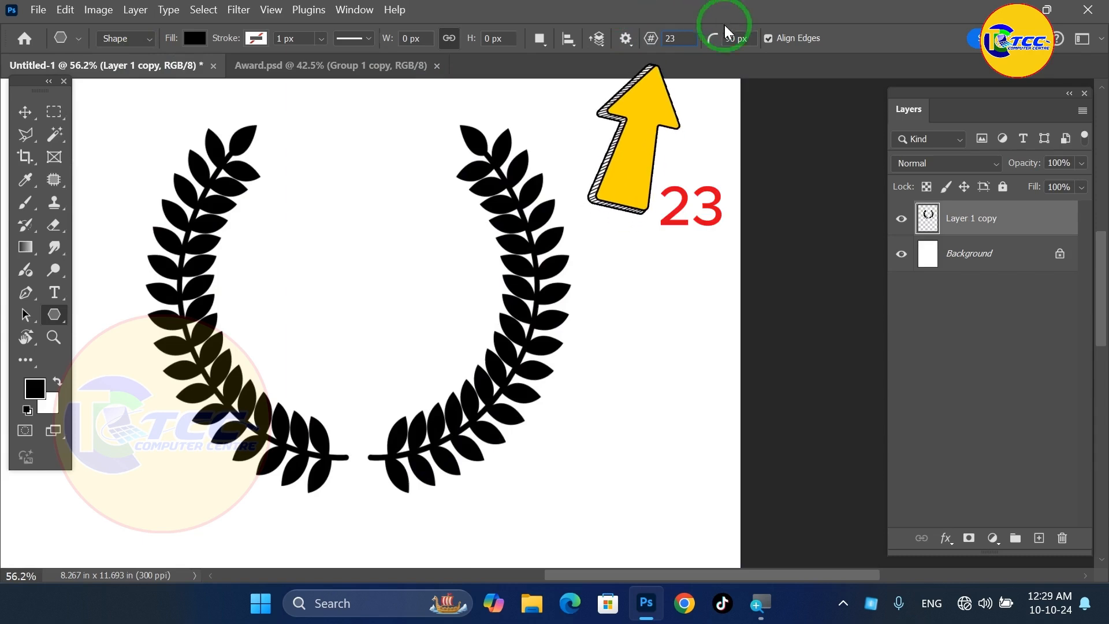
pyautogui.click(732, 38)
pyautogui.moveTo(734, 38); pyautogui.dragTo(719, 37)
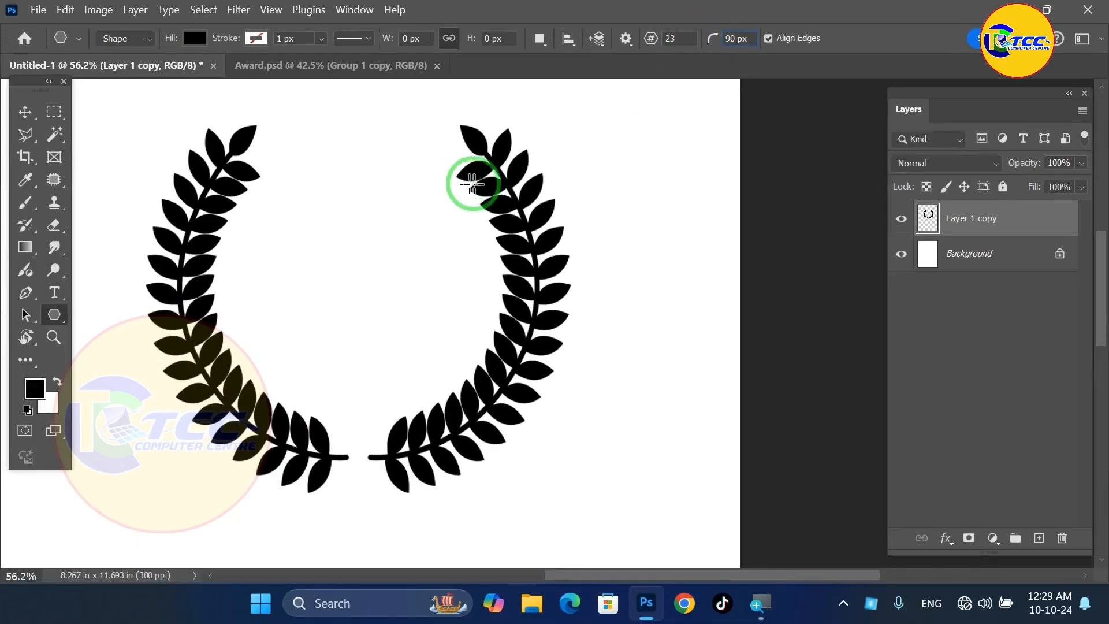
pyautogui.scroll(-2, 442, 200)
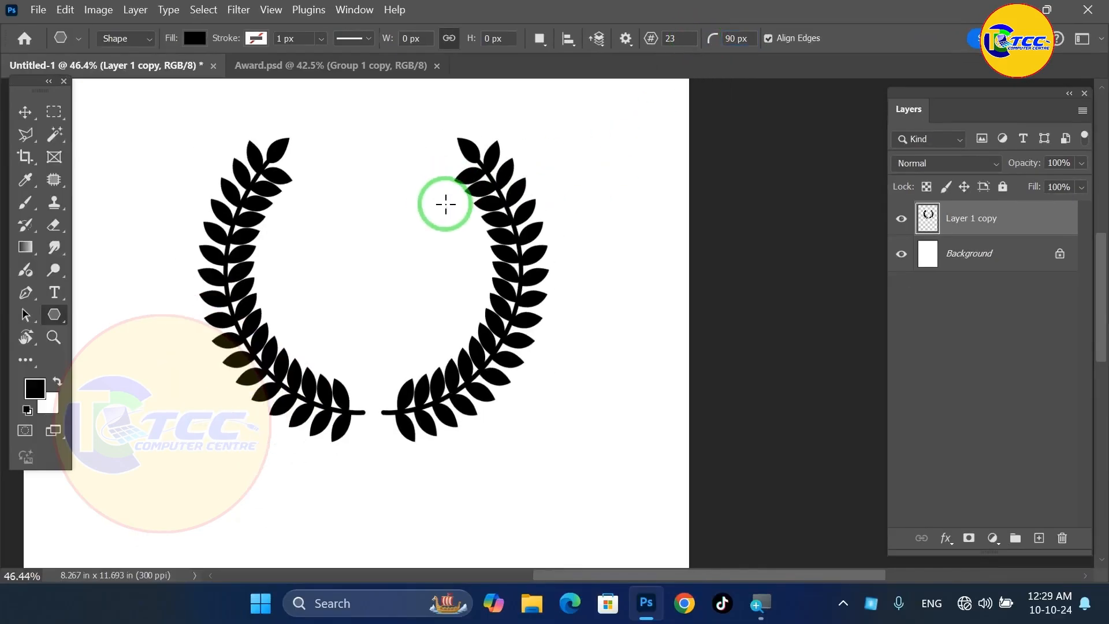
pyautogui.moveTo(213, 116)
pyautogui.mouseDown()
pyautogui.moveTo(585, 397)
pyautogui.moveTo(565, 359)
pyautogui.moveTo(577, 370)
pyautogui.moveTo(580, 359)
pyautogui.moveTo(567, 354)
pyautogui.mouseUp()
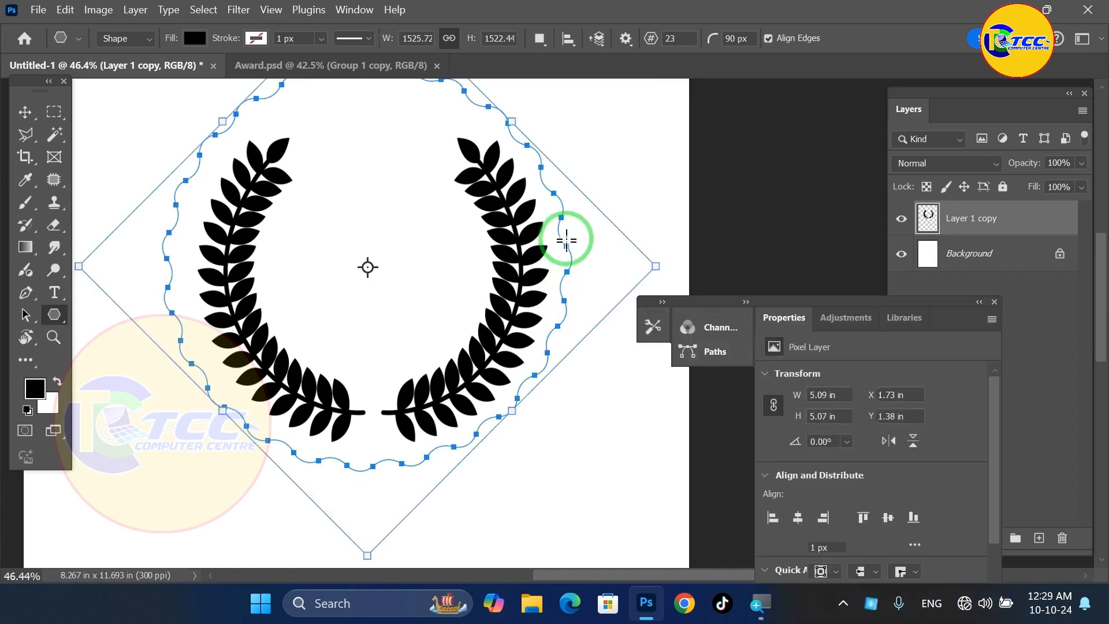
pyautogui.moveTo(502, 212); pyautogui.dragTo(510, 241)
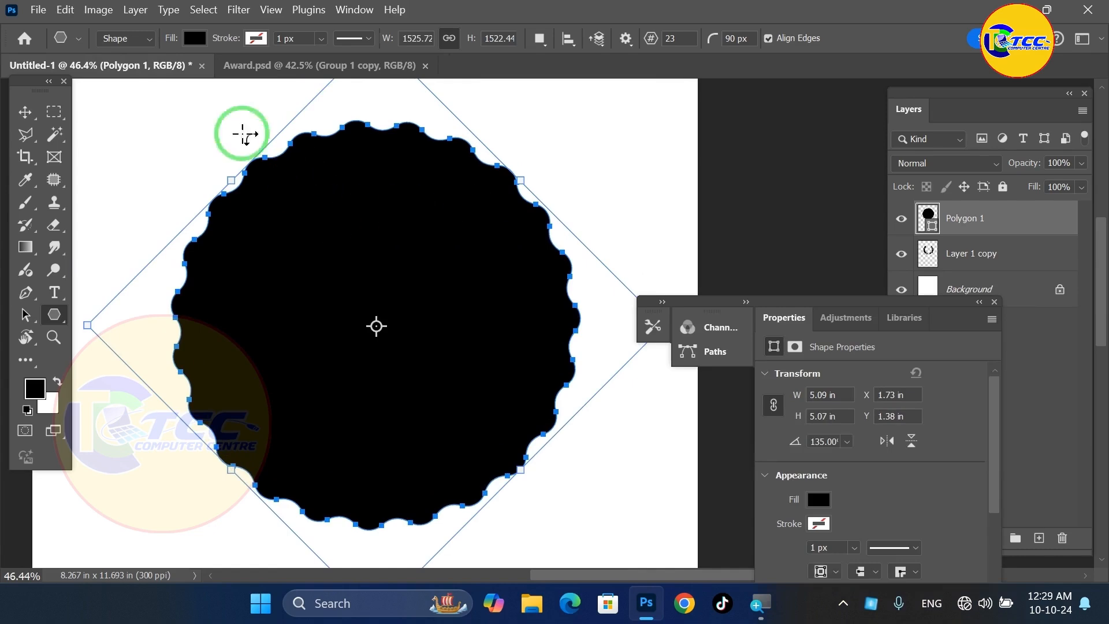
pyautogui.click(149, 49)
pyautogui.click(149, 49)
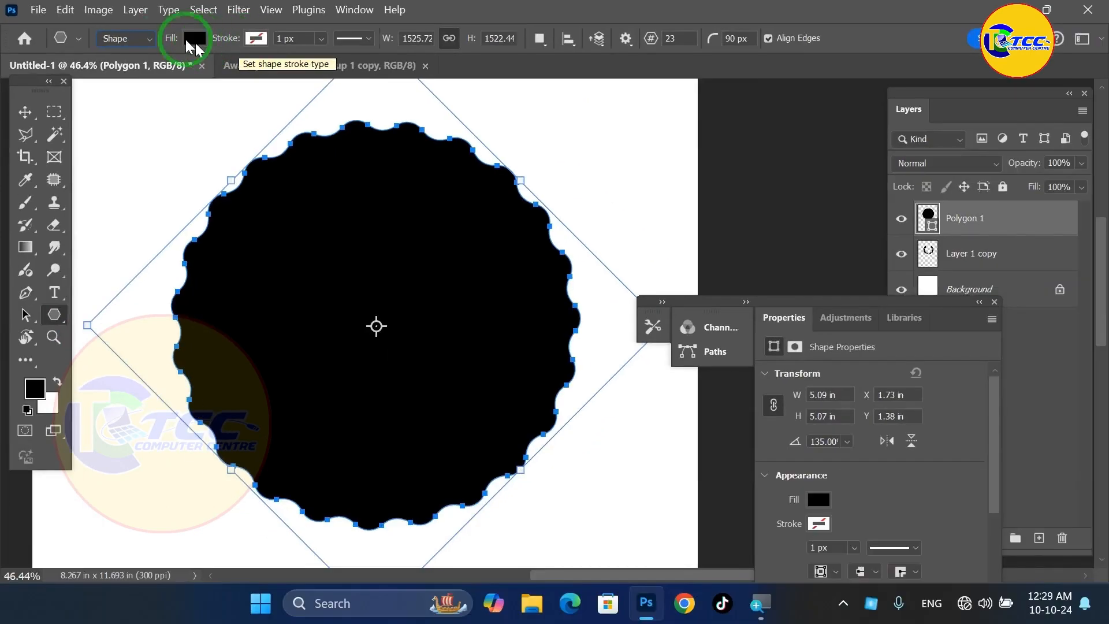
pyautogui.click(196, 41)
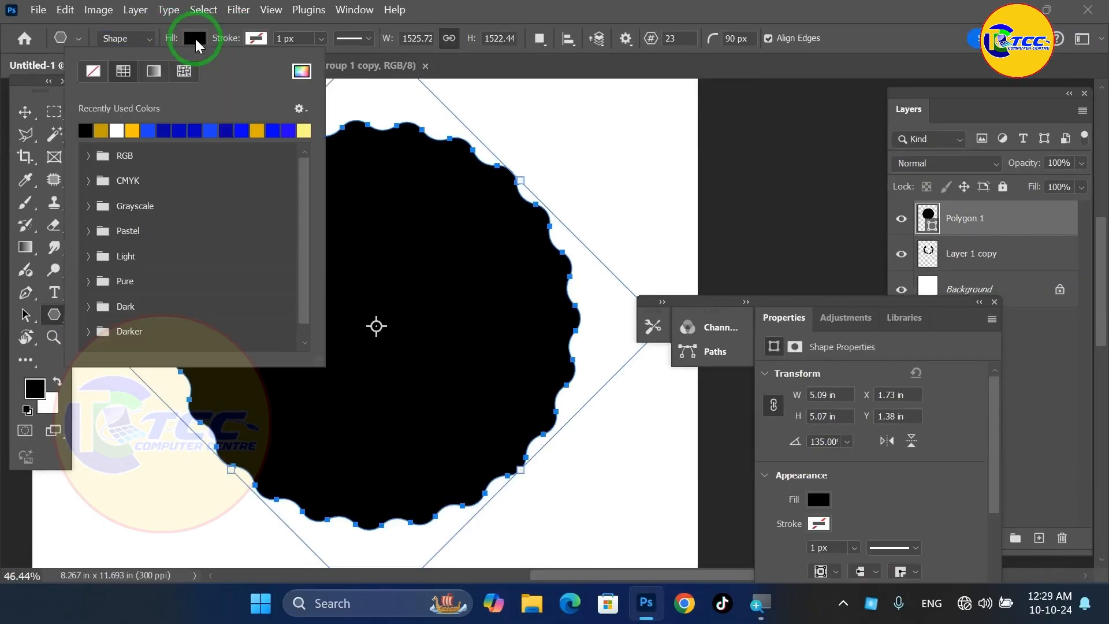
pyautogui.click(300, 72)
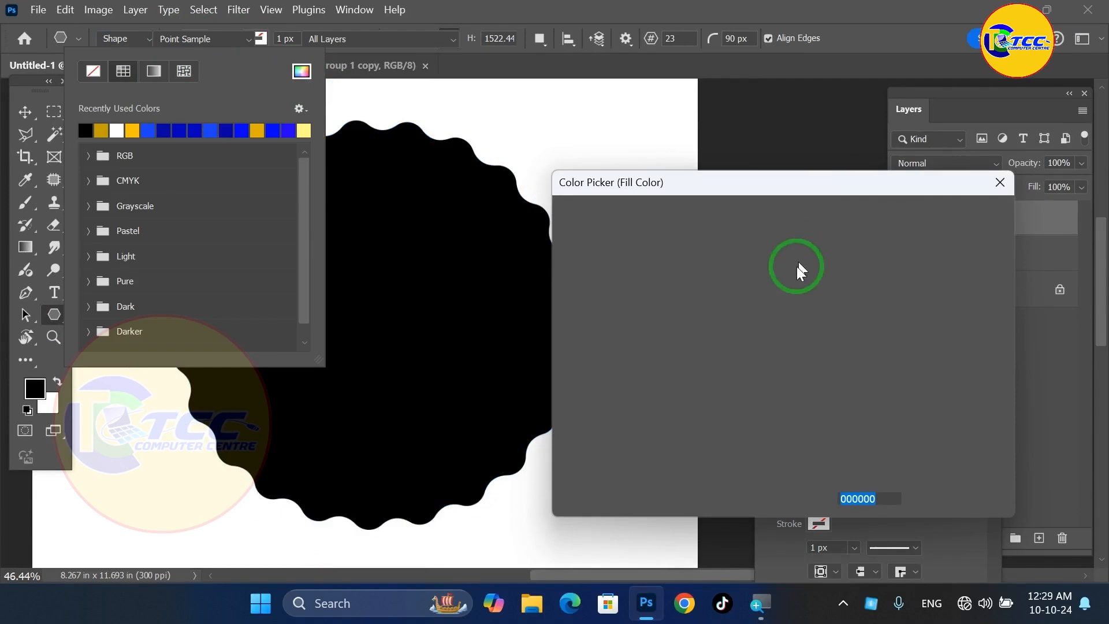
pyautogui.click(931, 239)
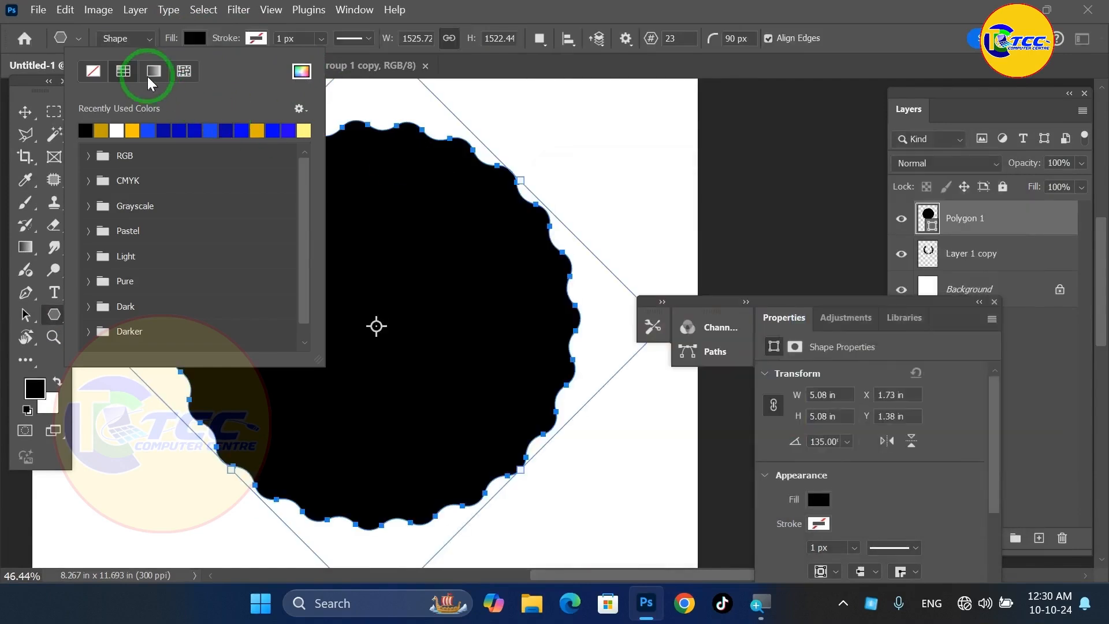
# Change the scalloped polygon's solid fill to a linear black-to-white gradient at 90 degrees
pyautogui.press('super+plus')
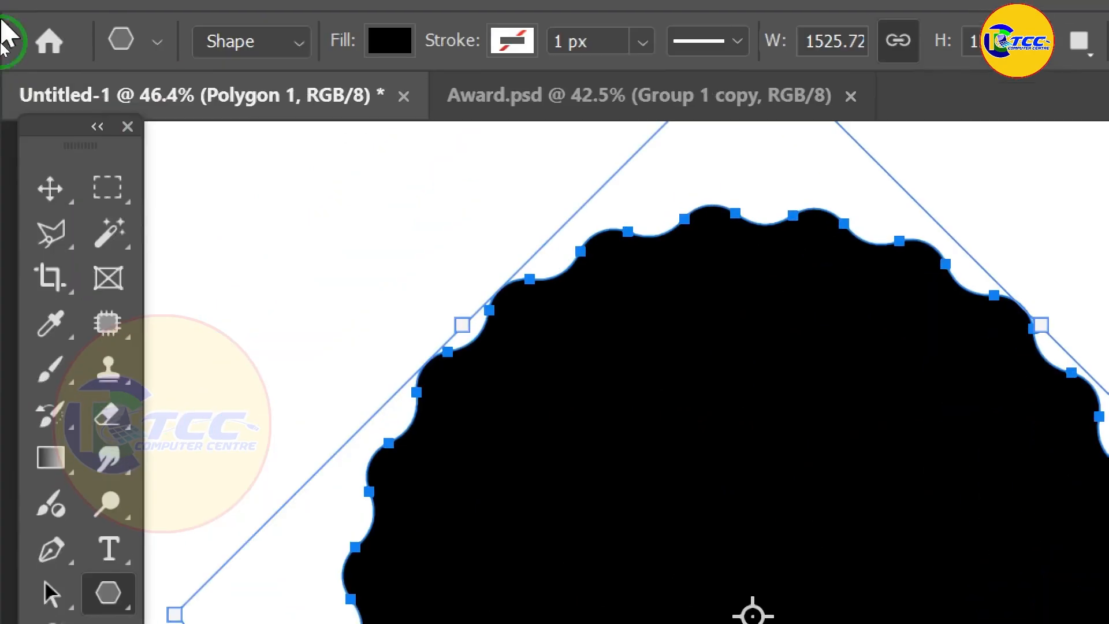
pyautogui.click(390, 77)
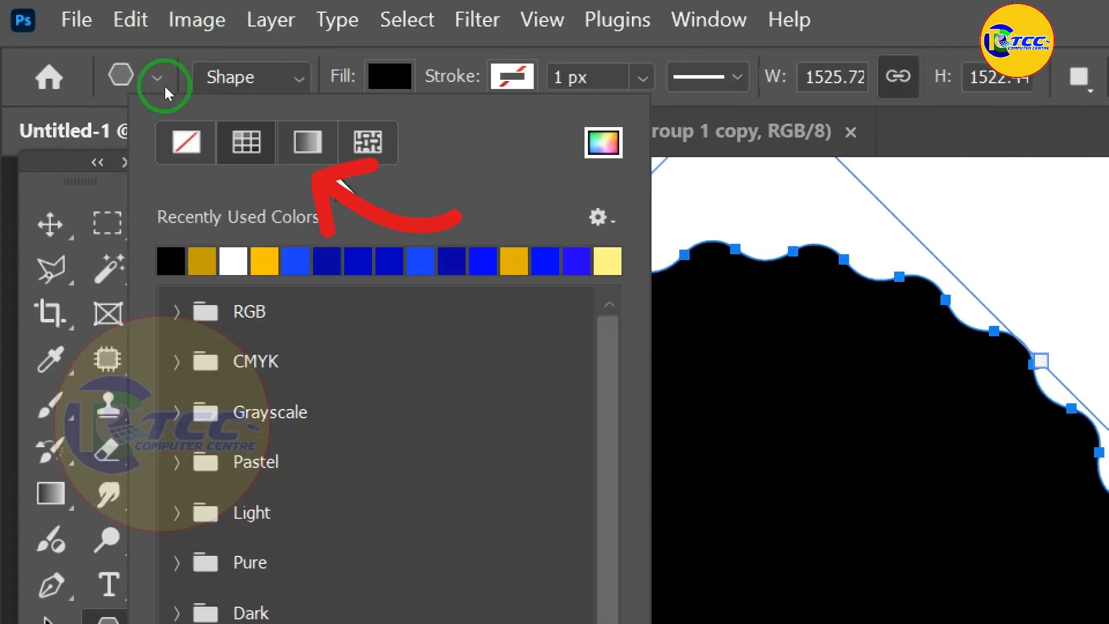
pyautogui.click(308, 143)
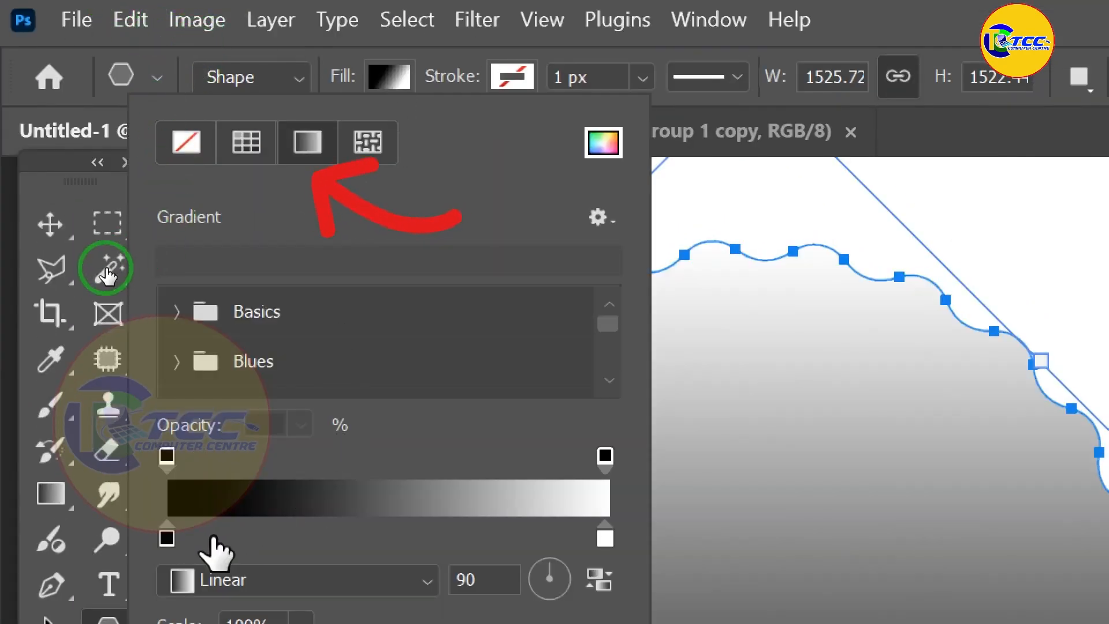
pyautogui.press('Return')
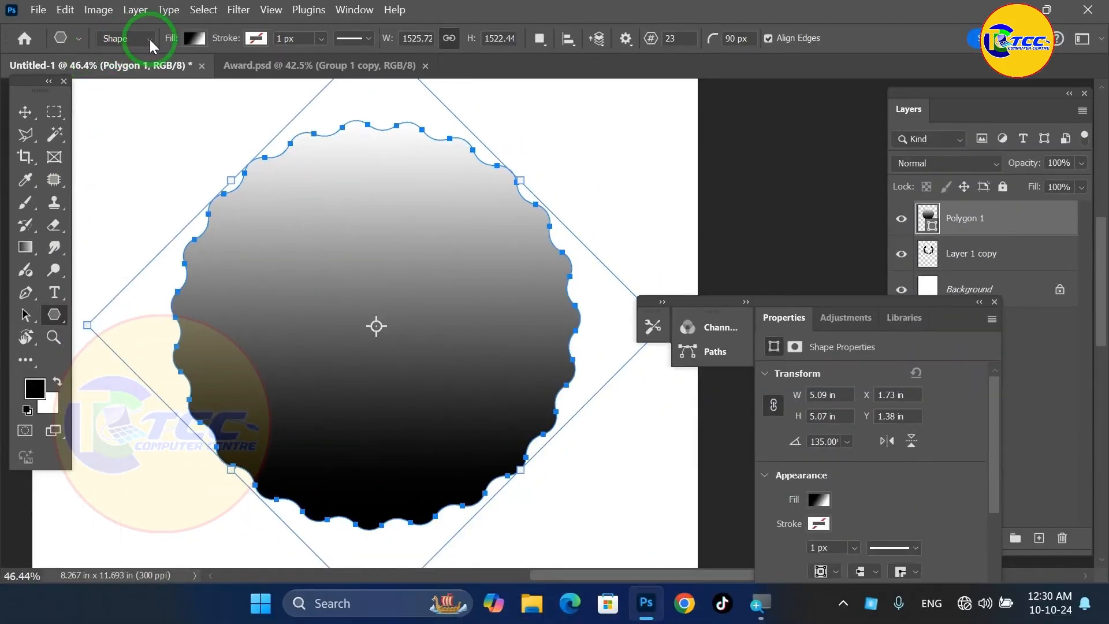
# Recolour the black end stop of the polygon's fill gradient to golden orange ffb400
pyautogui.click(193, 39)
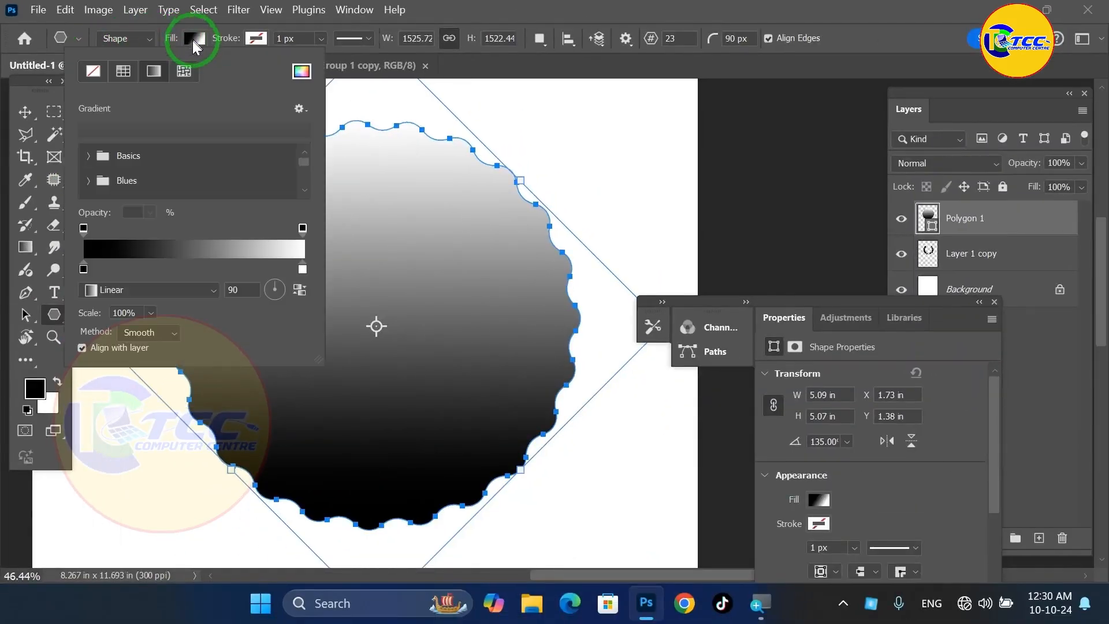
pyautogui.doubleClick(83, 270)
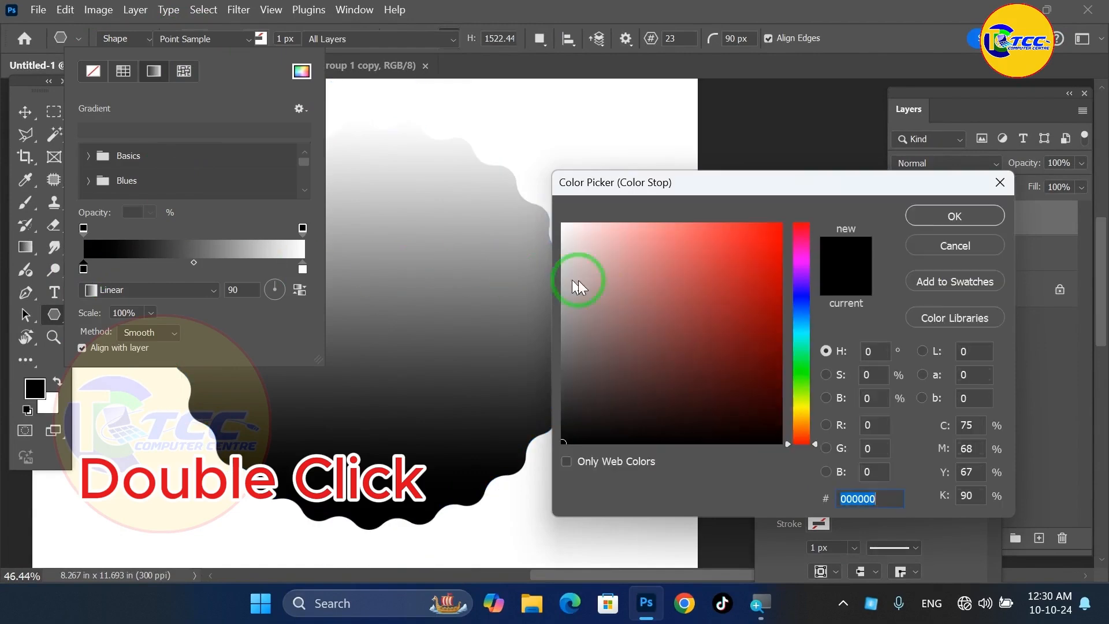
pyautogui.click(781, 224)
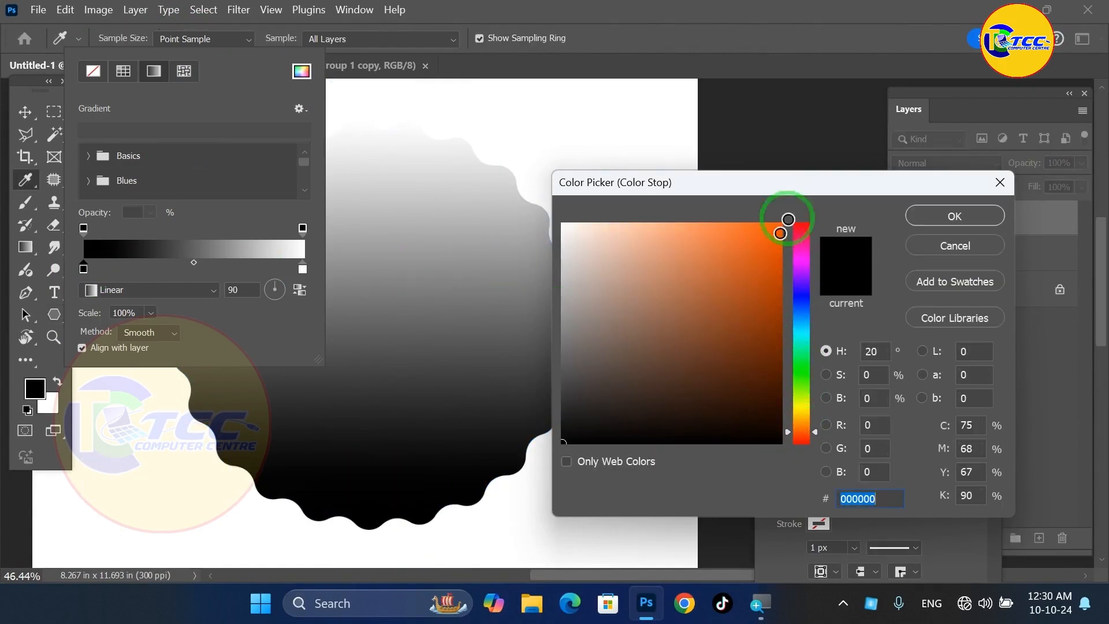
pyautogui.moveTo(804, 429); pyautogui.dragTo(802, 419)
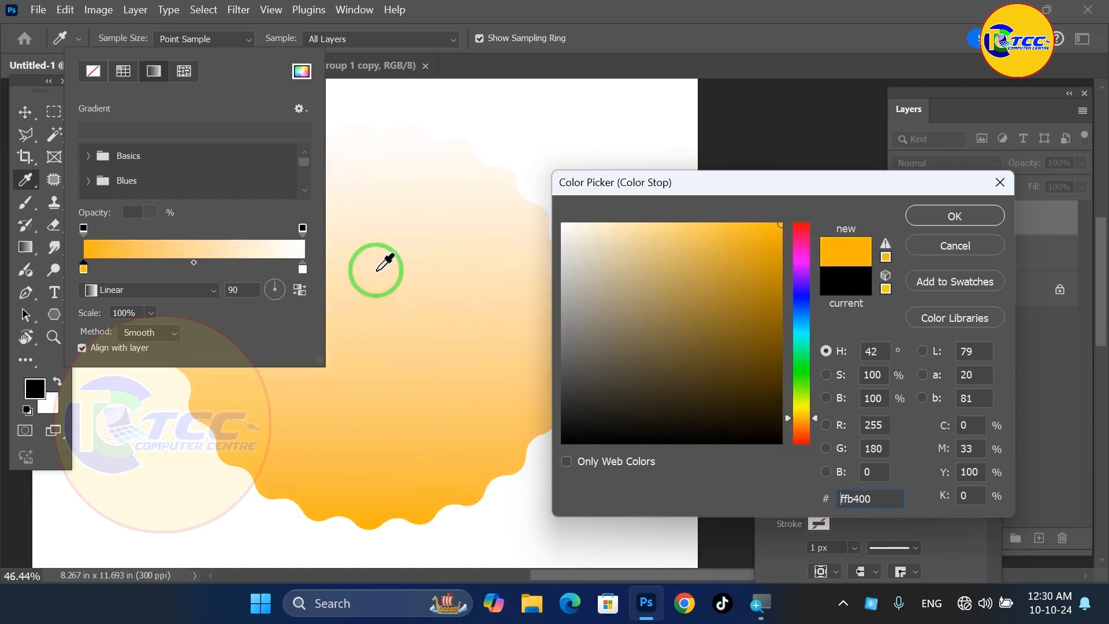
pyautogui.click(933, 221)
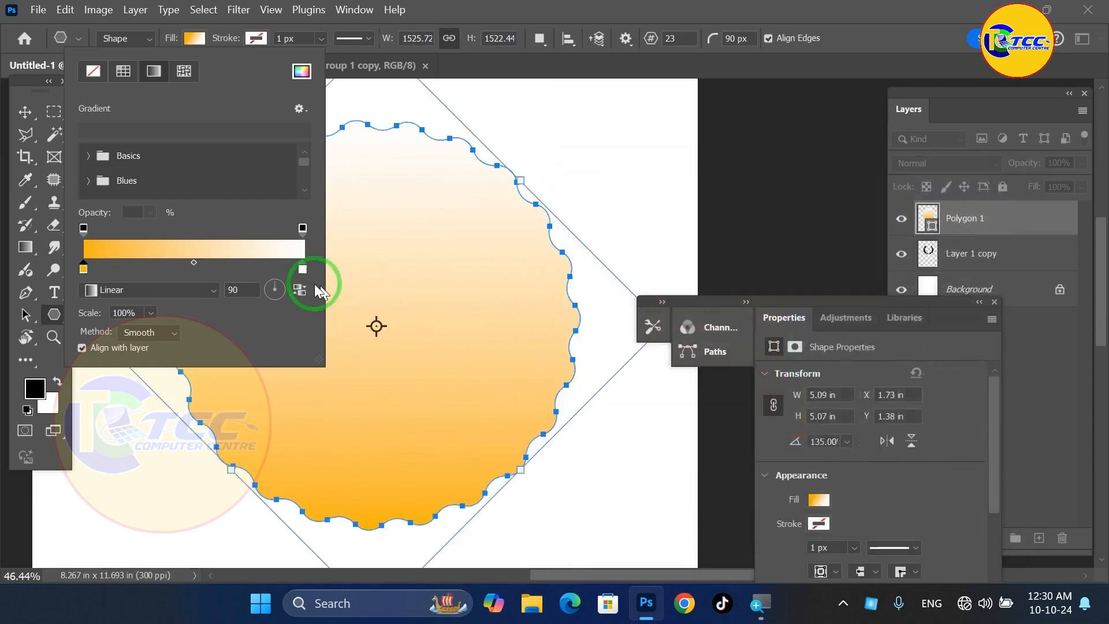
# Recolour the white end stop of the polygon's fill gradient to orange ffa200
pyautogui.doubleClick(303, 269)
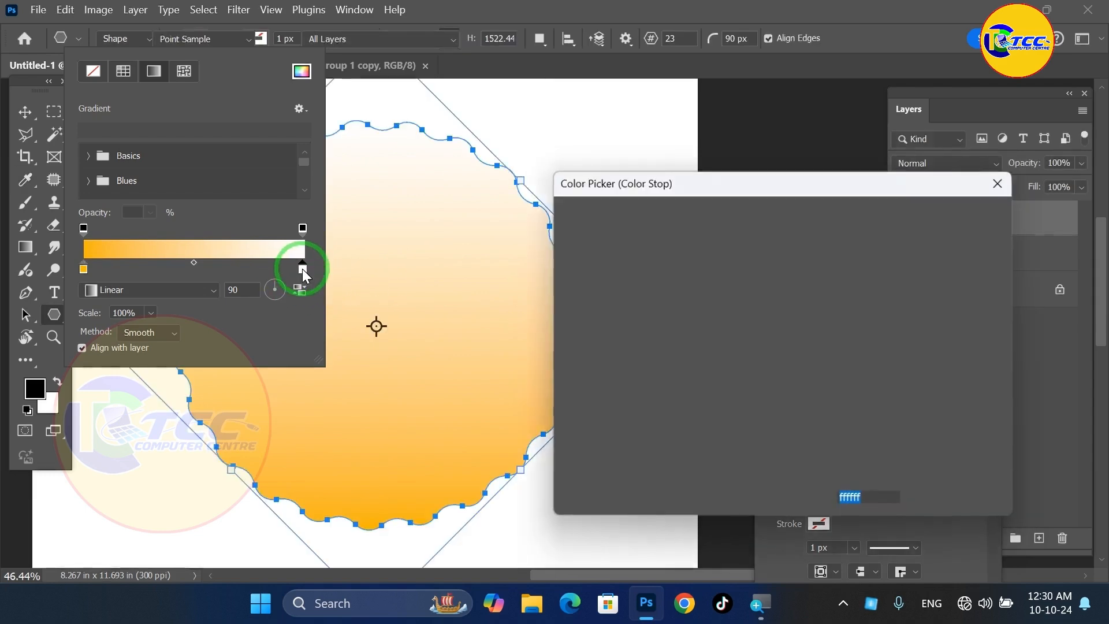
pyautogui.moveTo(799, 404); pyautogui.dragTo(802, 418)
pyautogui.click(779, 225)
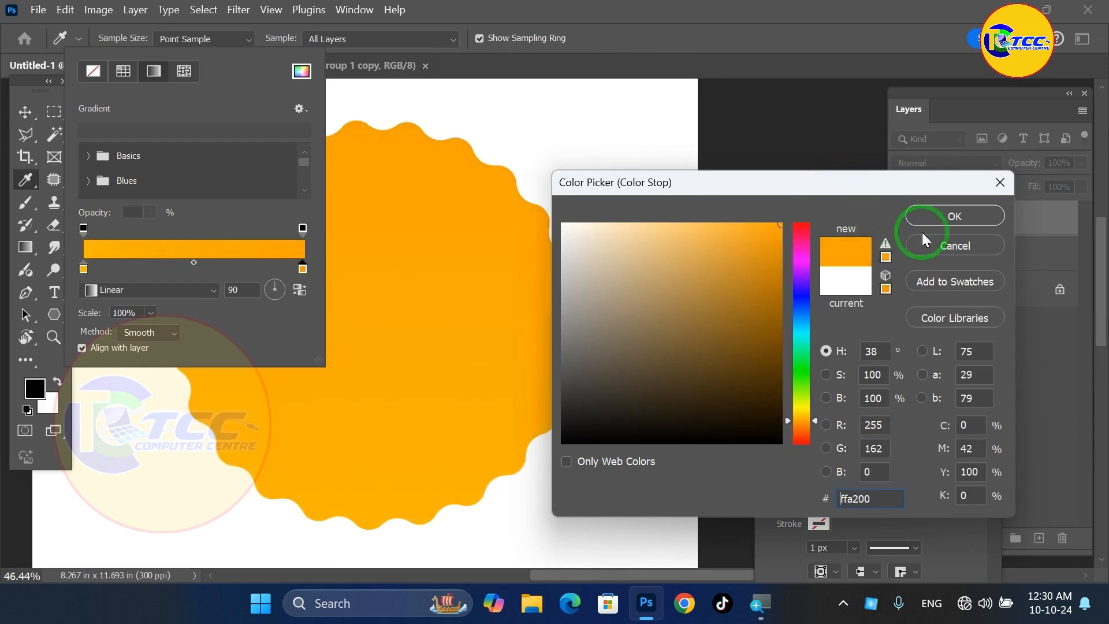
pyautogui.click(931, 220)
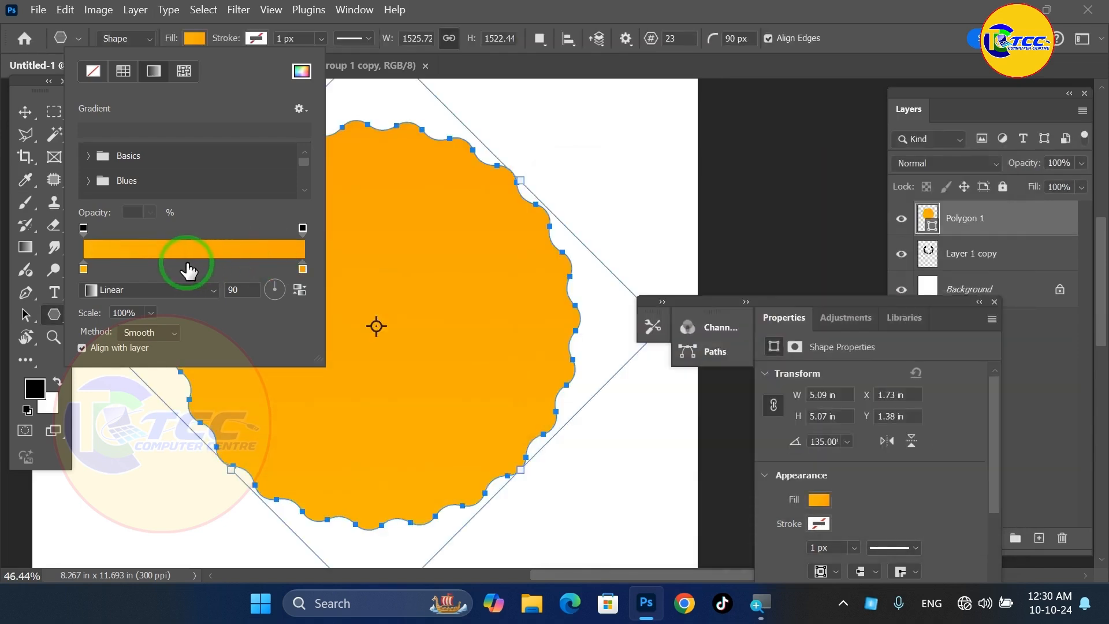
# Add a colour stop midway along the polygon's fill gradient and set it to light yellow fbfd6c
pyautogui.moveTo(188, 270); pyautogui.dragTo(194, 270)
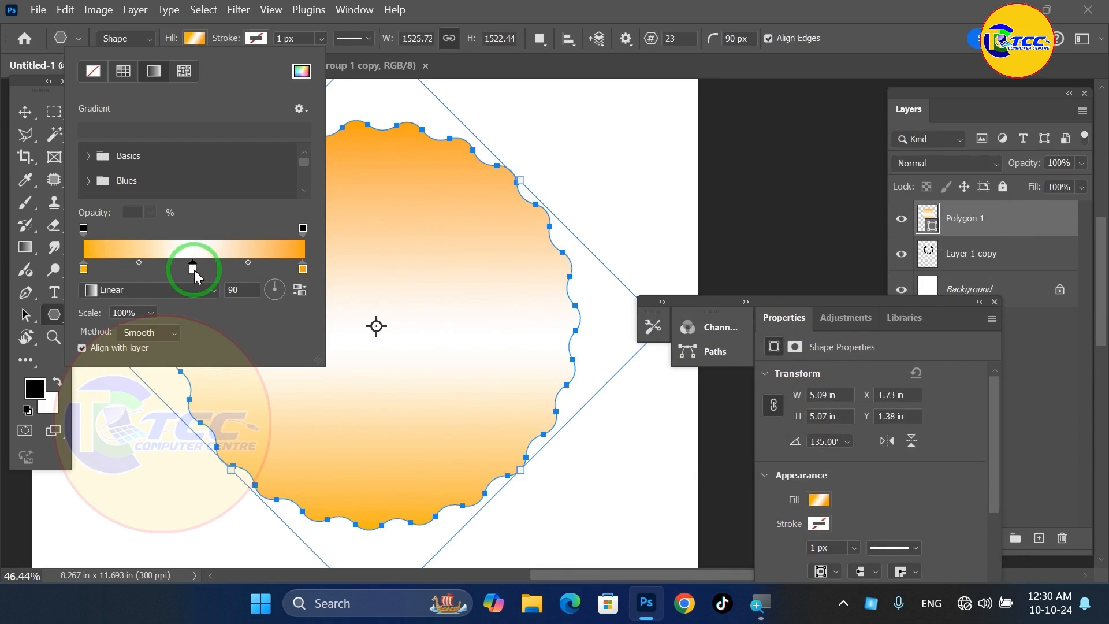
pyautogui.doubleClick(192, 269)
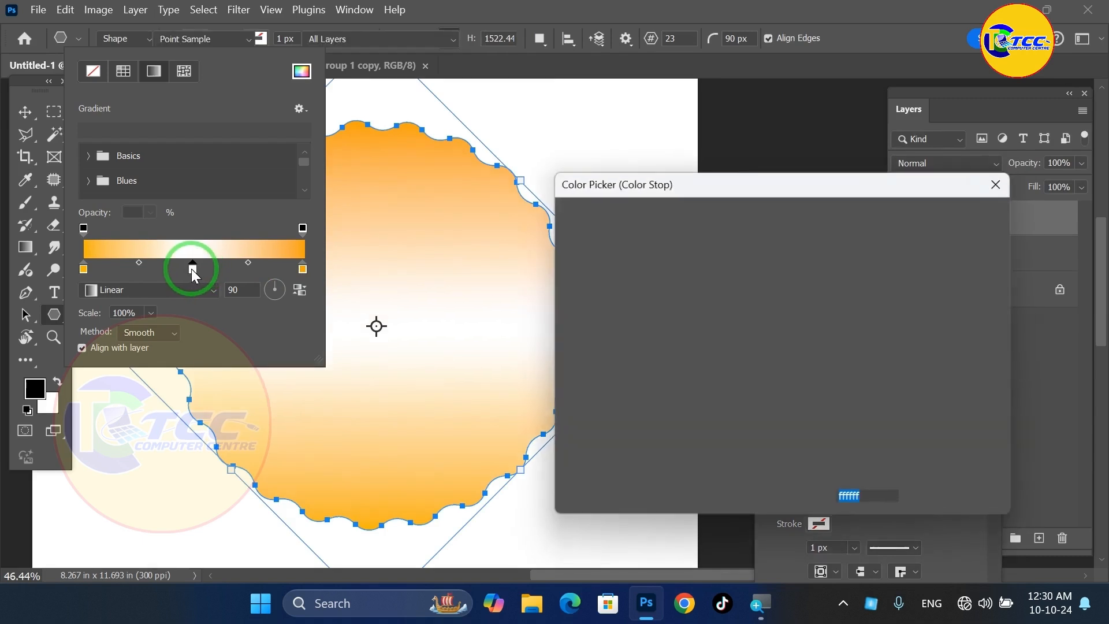
pyautogui.moveTo(790, 382); pyautogui.dragTo(797, 404)
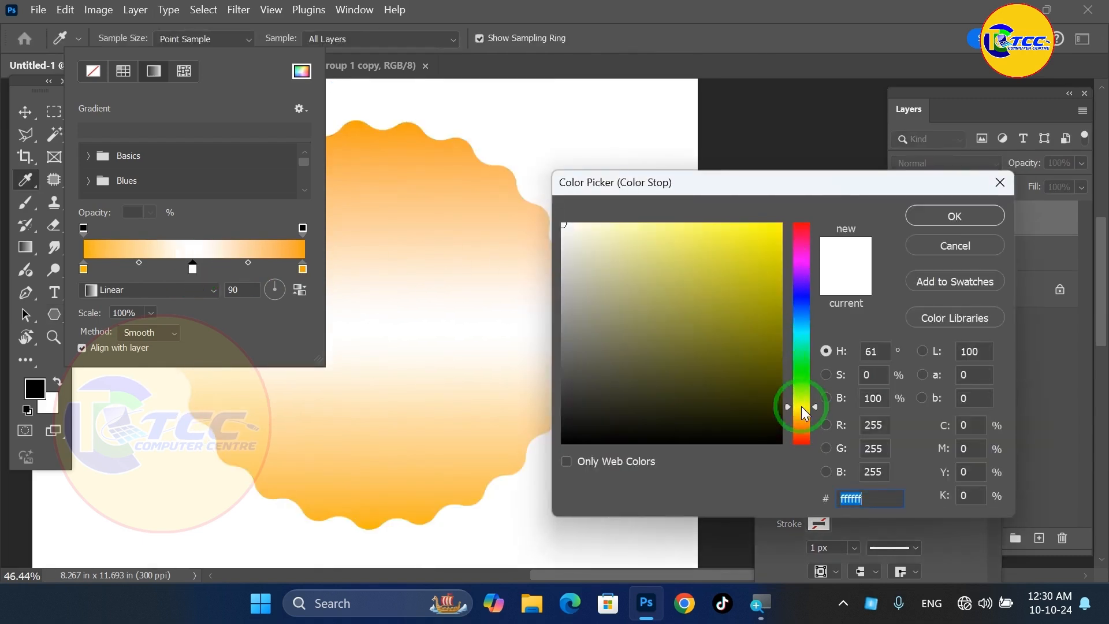
pyautogui.click(769, 226)
pyautogui.moveTo(680, 252)
pyautogui.mouseDown()
pyautogui.moveTo(698, 213)
pyautogui.moveTo(664, 235)
pyautogui.moveTo(651, 228)
pyautogui.moveTo(680, 231)
pyautogui.mouseUp()
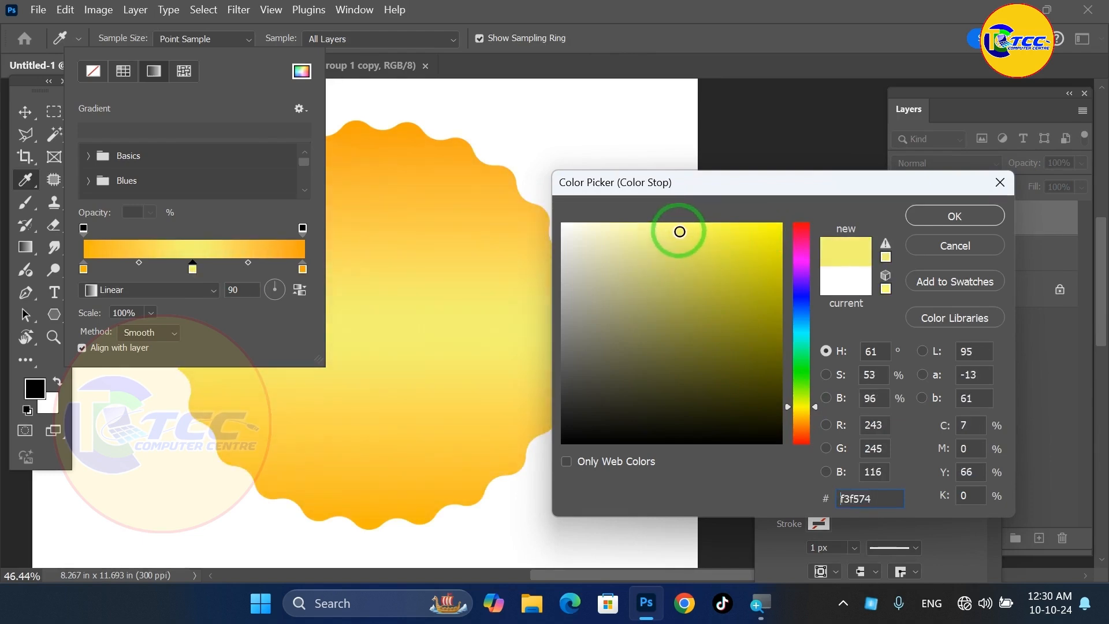
pyautogui.click(944, 223)
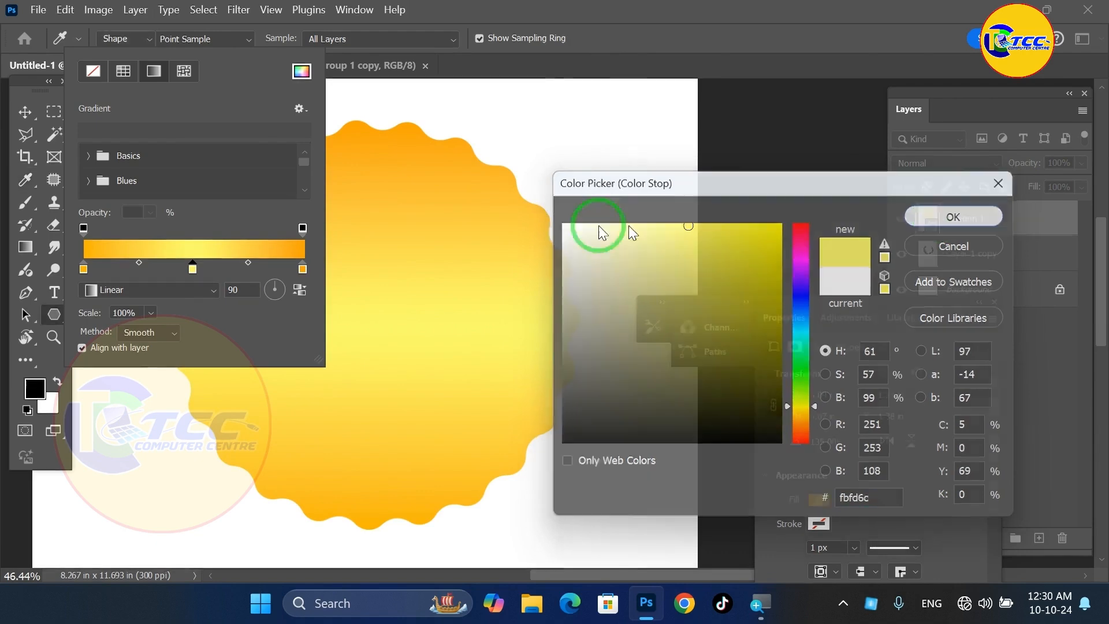
pyautogui.click(195, 37)
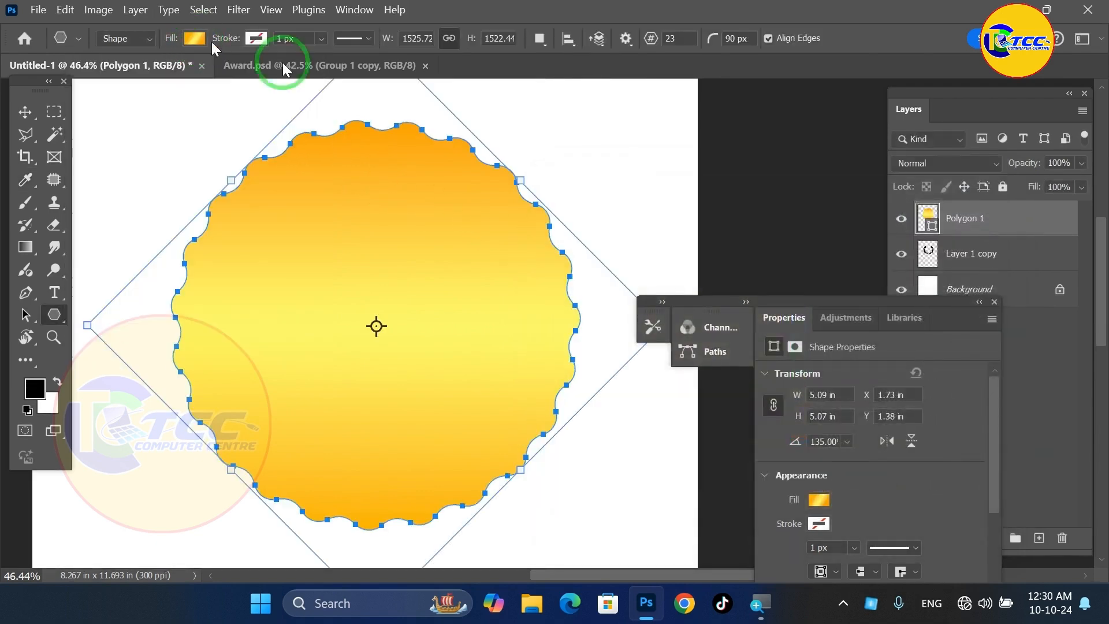
# Activate the Move tool, hide the shape properties and place the Polygon 1 layer beneath the wreath layer
pyautogui.press('v')
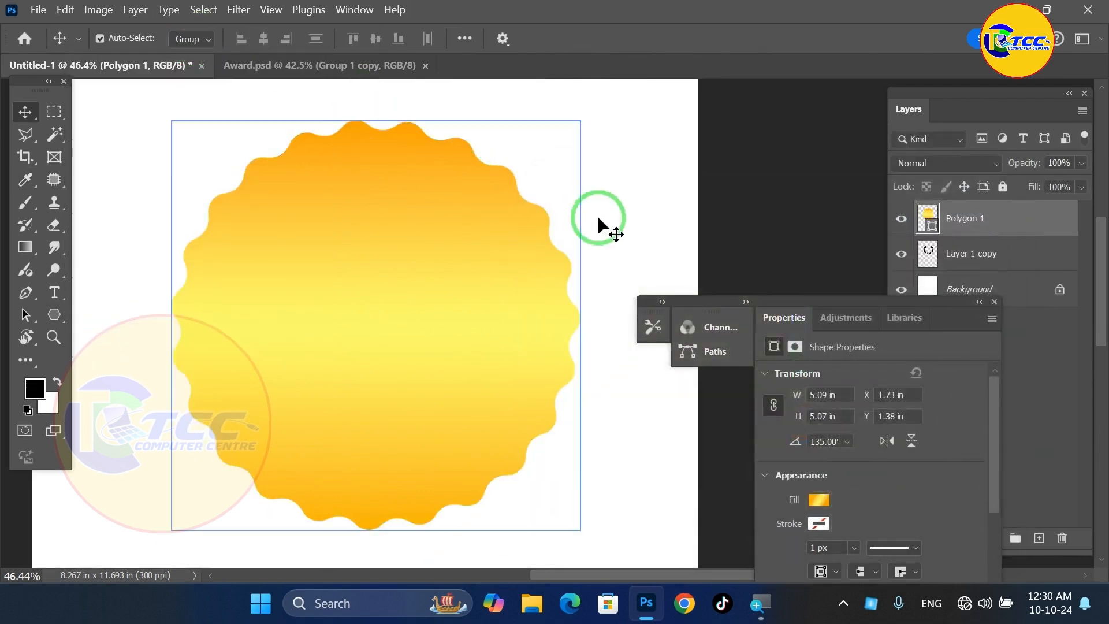
pyautogui.click(994, 302)
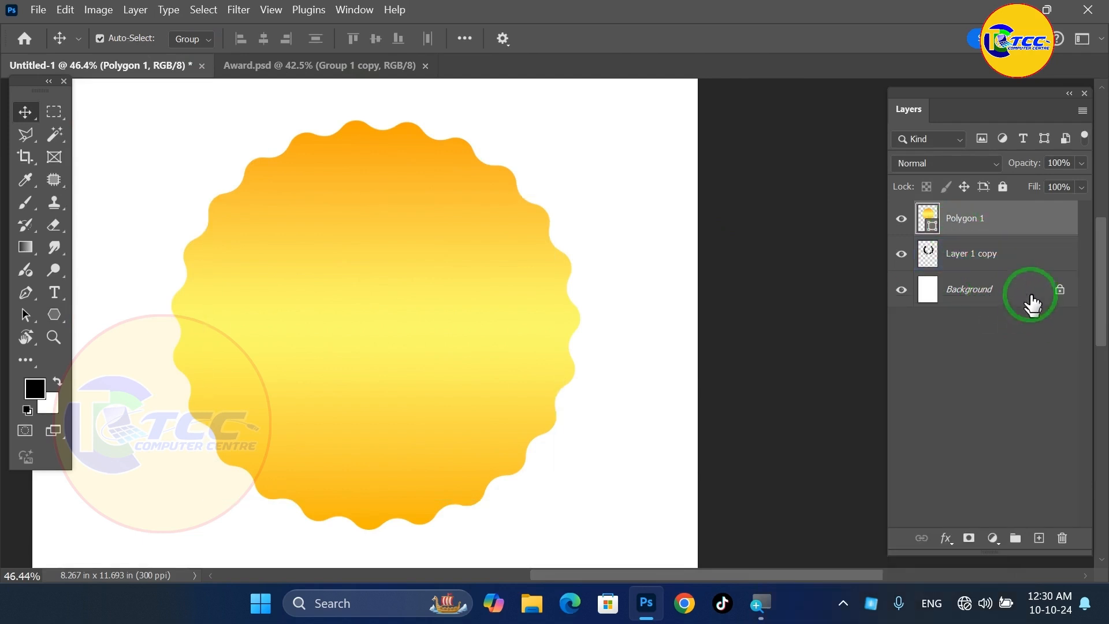
pyautogui.click(978, 232)
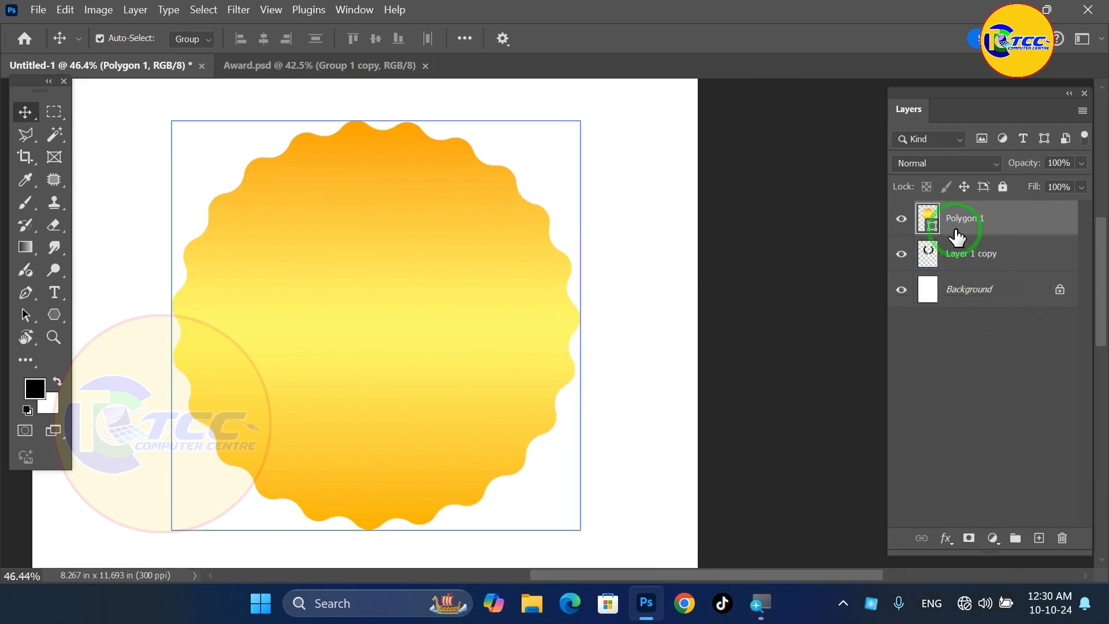
pyautogui.click(973, 223)
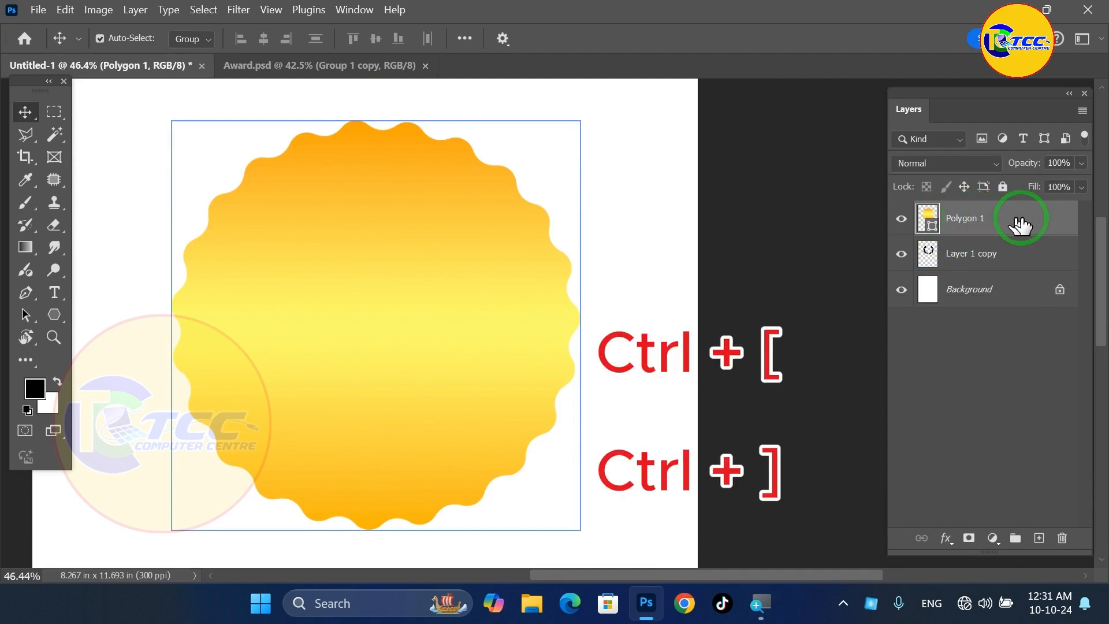
pyautogui.click(968, 224)
pyautogui.moveTo(969, 224); pyautogui.dragTo(971, 290)
pyautogui.scroll(-1, 793, 300)
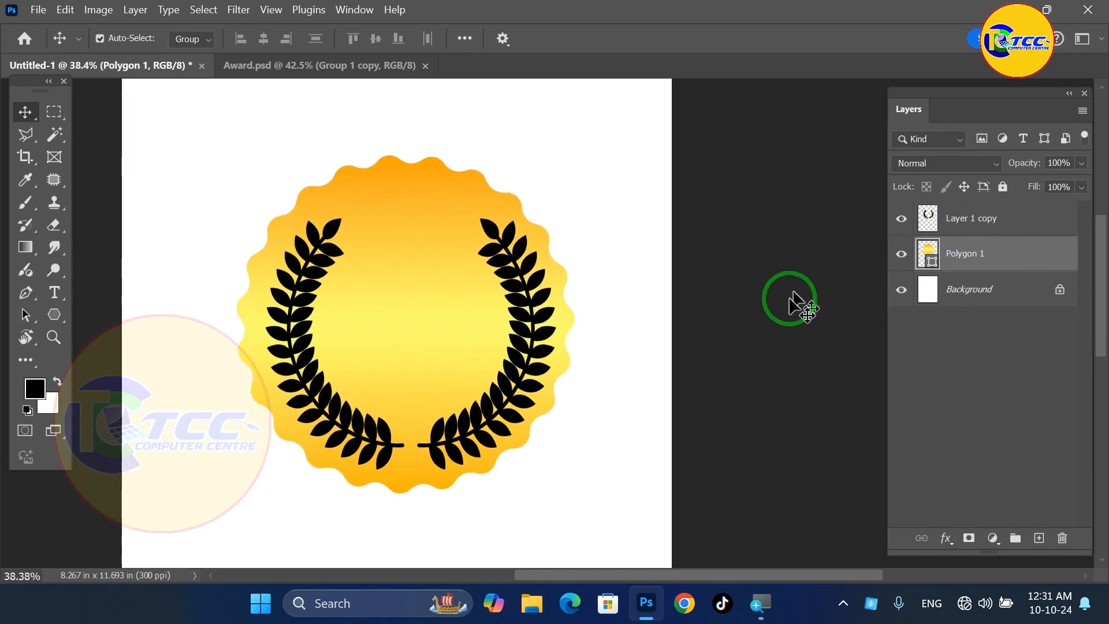
# Select the wreath and the scalloped polygon together and align their horizontal and vertical centres
pyautogui.click(321, 267)
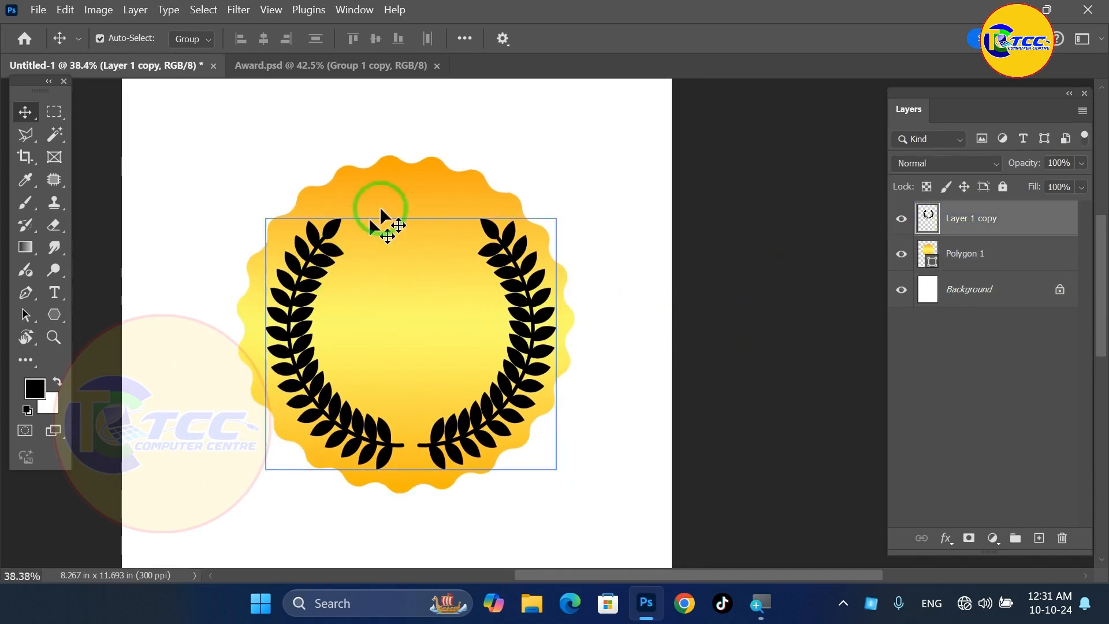
pyautogui.click(416, 191)
pyautogui.click(768, 246)
pyautogui.moveTo(218, 140); pyautogui.dragTo(317, 237)
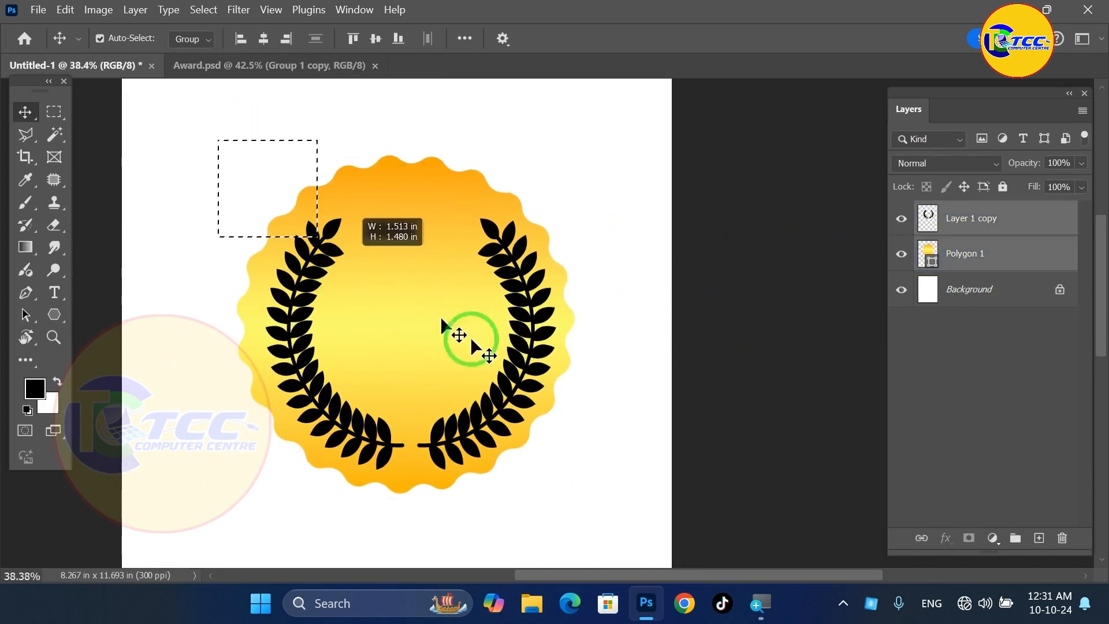
pyautogui.moveTo(473, 344); pyautogui.dragTo(854, 389)
pyautogui.moveTo(216, 179); pyautogui.dragTo(656, 456)
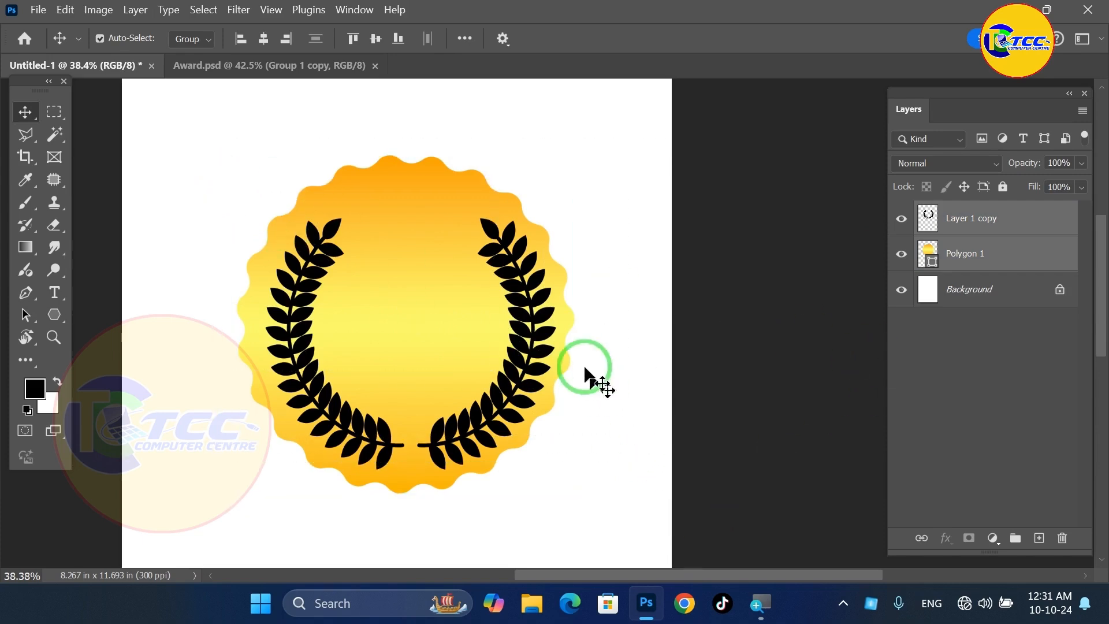
pyautogui.click(23, 116)
pyautogui.click(46, 116)
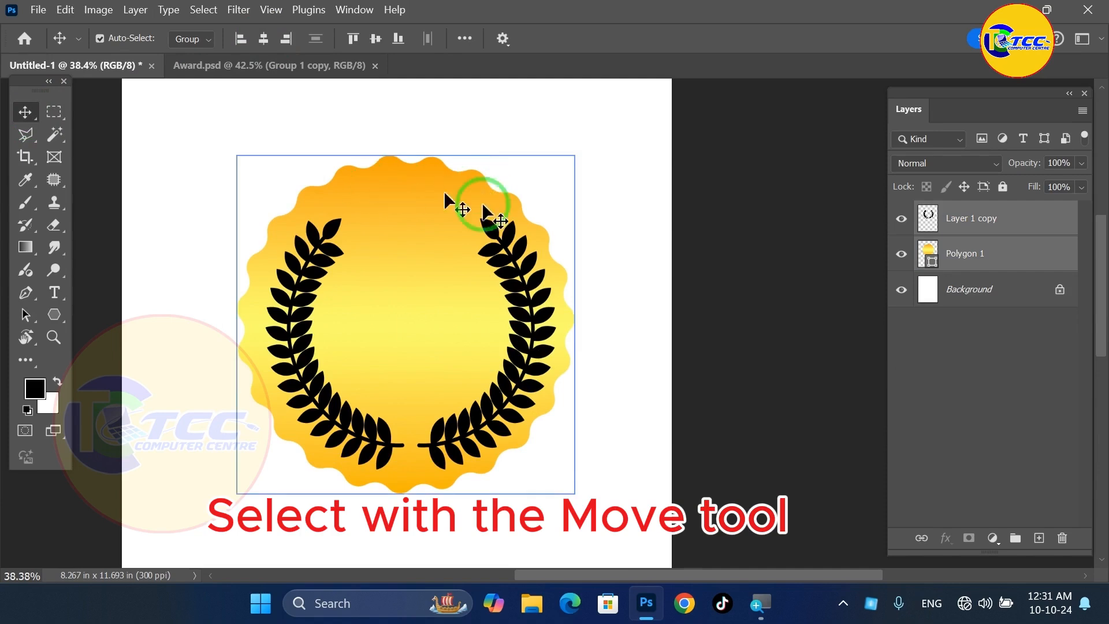
pyautogui.moveTo(196, 156); pyautogui.dragTo(693, 505)
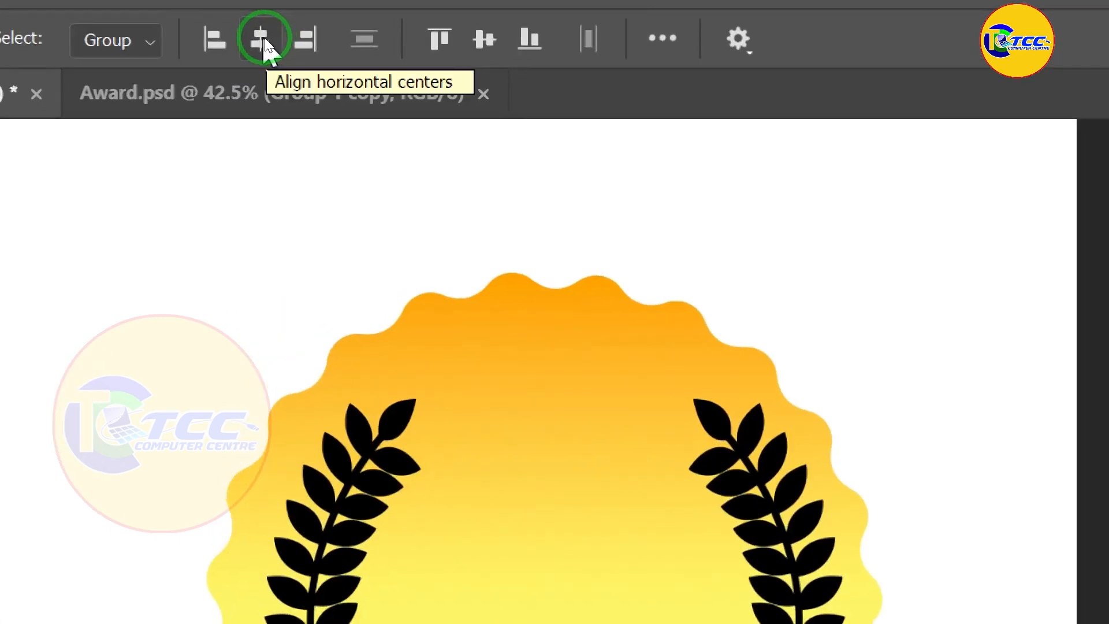
pyautogui.click(261, 39)
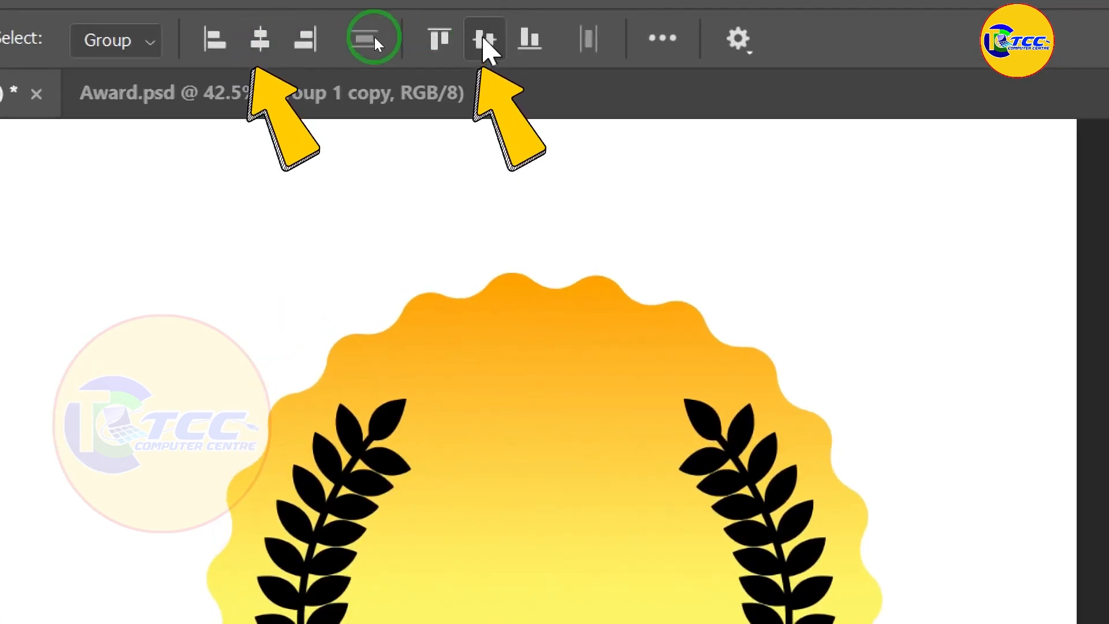
pyautogui.click(484, 38)
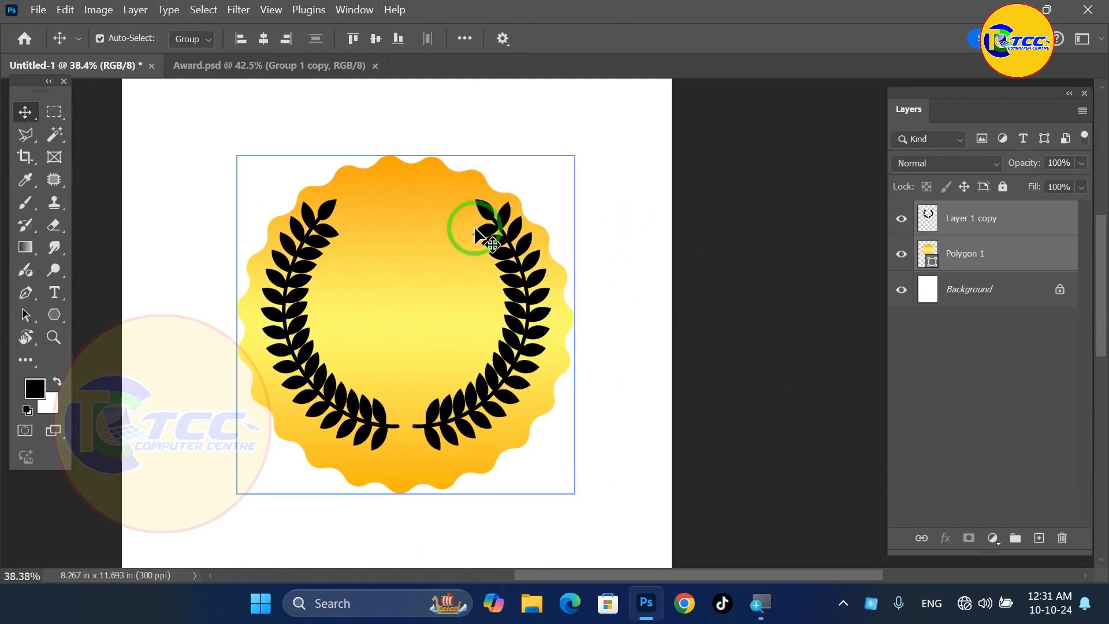
# Select the wreath on its own and nudge it about 65 px down and 4 px left on the scalloped polygon
pyautogui.click(736, 280)
pyautogui.click(491, 386)
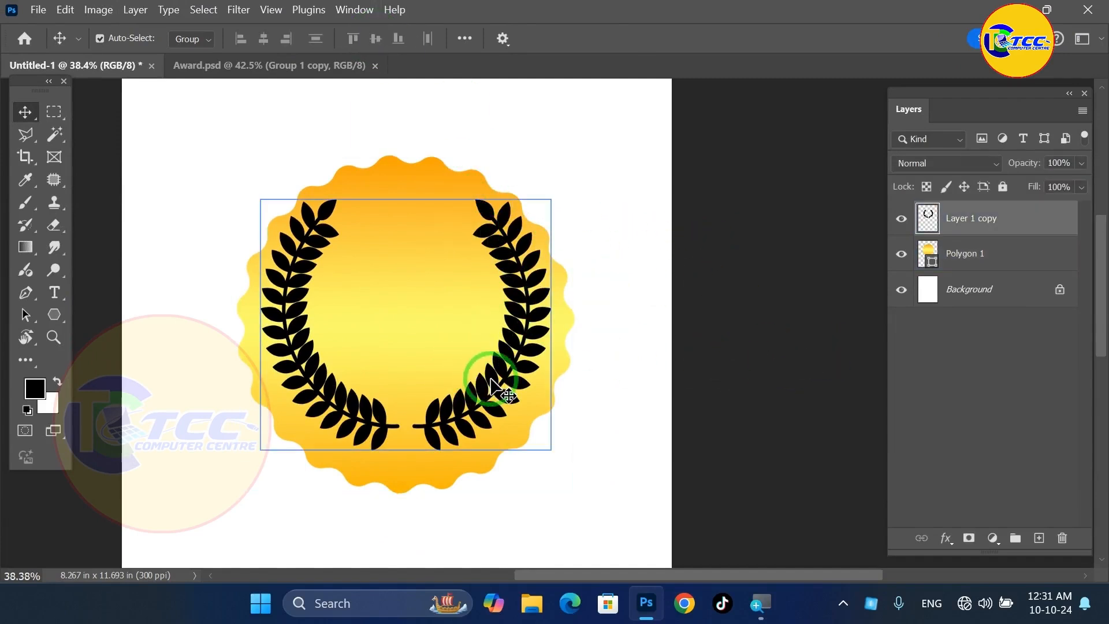
pyautogui.hotkey('shift', 'Down')
pyautogui.hotkey('shift', 'Down')
pyautogui.hotkey('shift', 'Down')
pyautogui.hotkey('shift', 'Down')
pyautogui.hotkey('shift', 'Down')
pyautogui.hotkey('shift', 'Down')
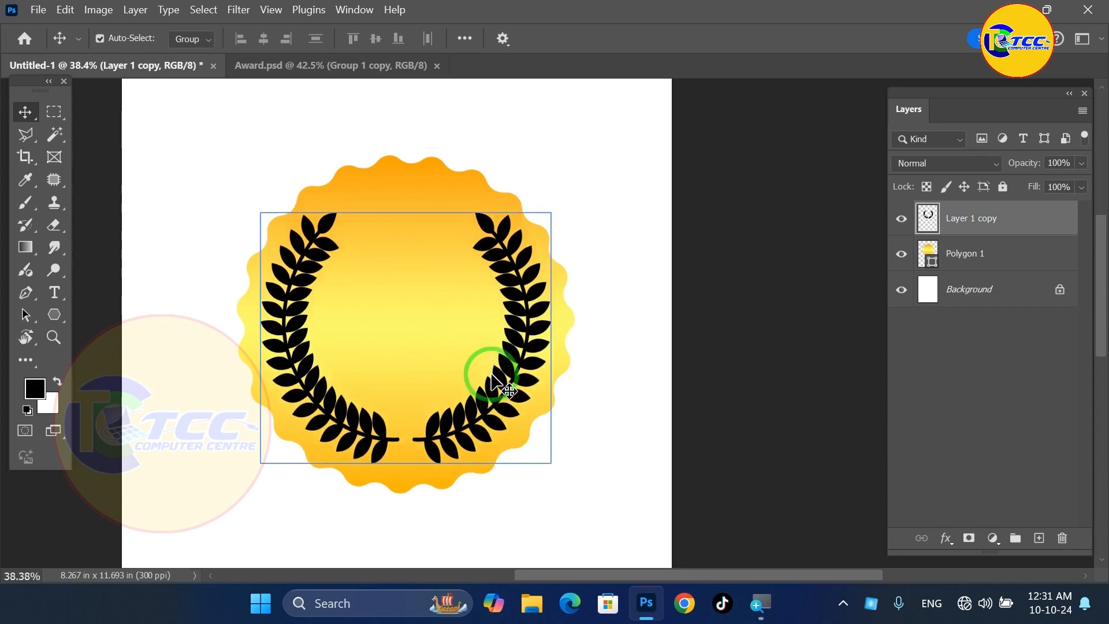
pyautogui.press('Down')
pyautogui.press('Down')
pyautogui.press('Down')
pyautogui.press('Down')
pyautogui.press('Down')
pyautogui.press('Left')
pyautogui.press('Left')
pyautogui.press('Left')
pyautogui.press('Left')
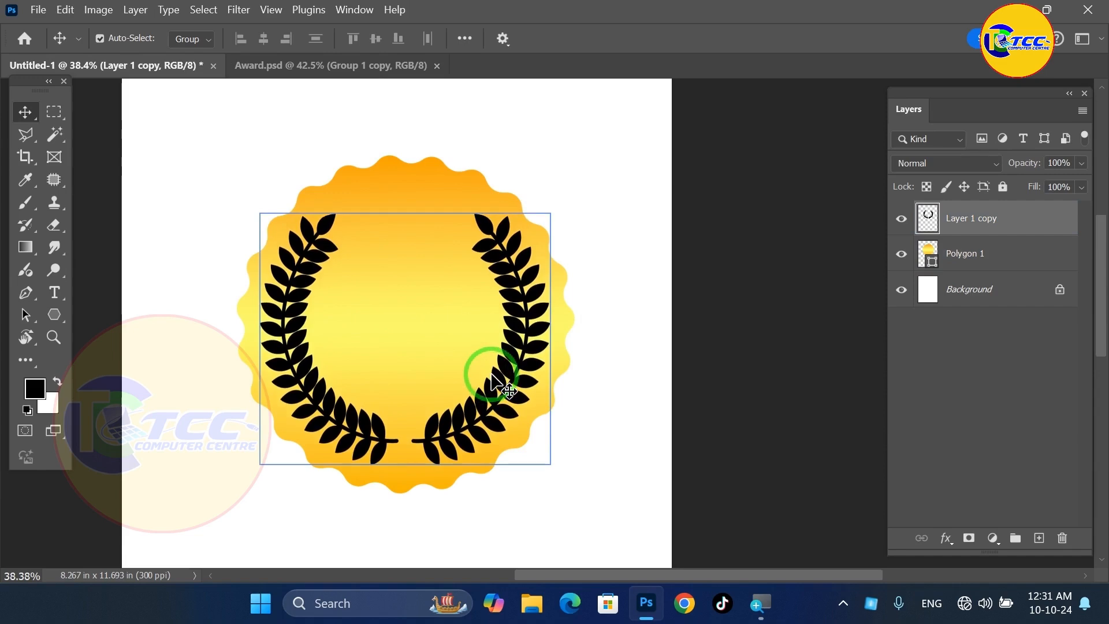
# Draw a circle about 787 px in diameter inside the wreath with the Ellipse tool, using Award.psd as reference
pyautogui.click(270, 67)
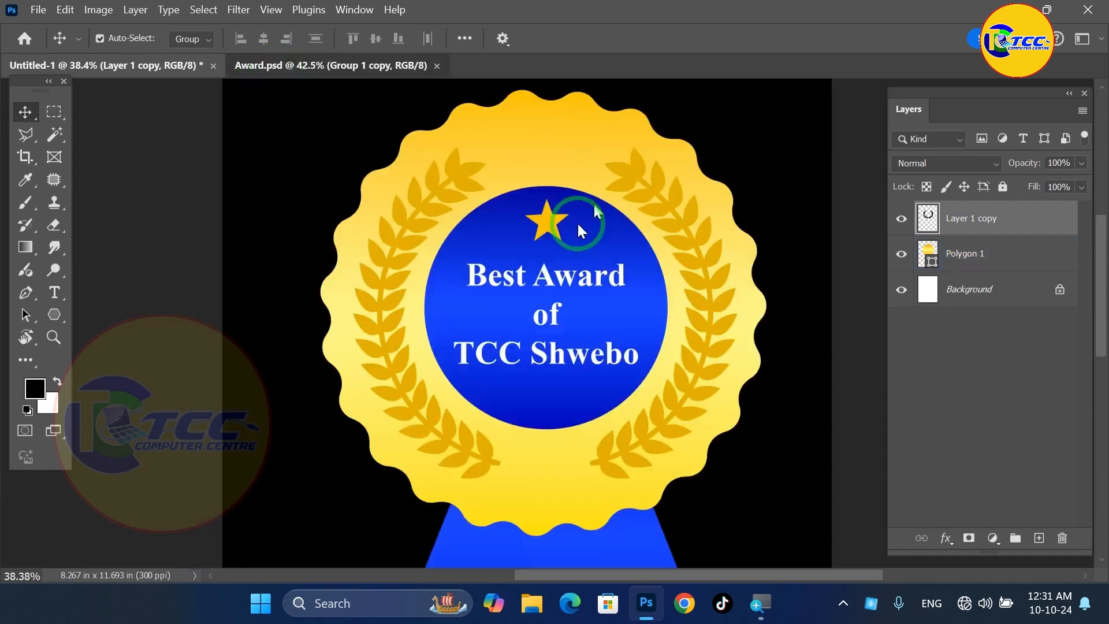
pyautogui.click(163, 67)
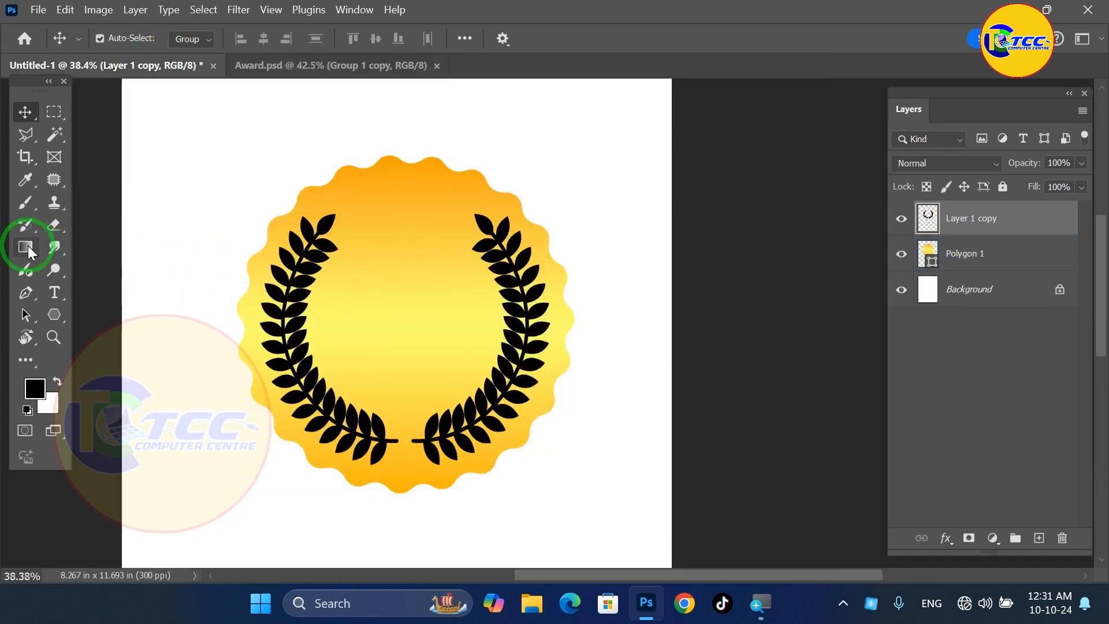
pyautogui.click(56, 316)
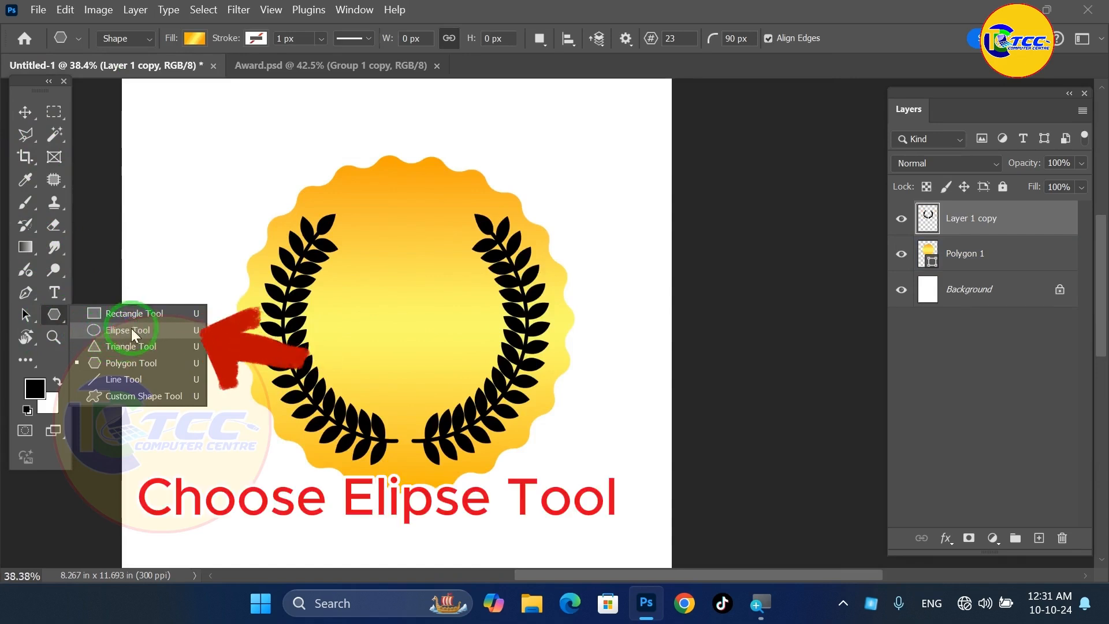
pyautogui.click(131, 330)
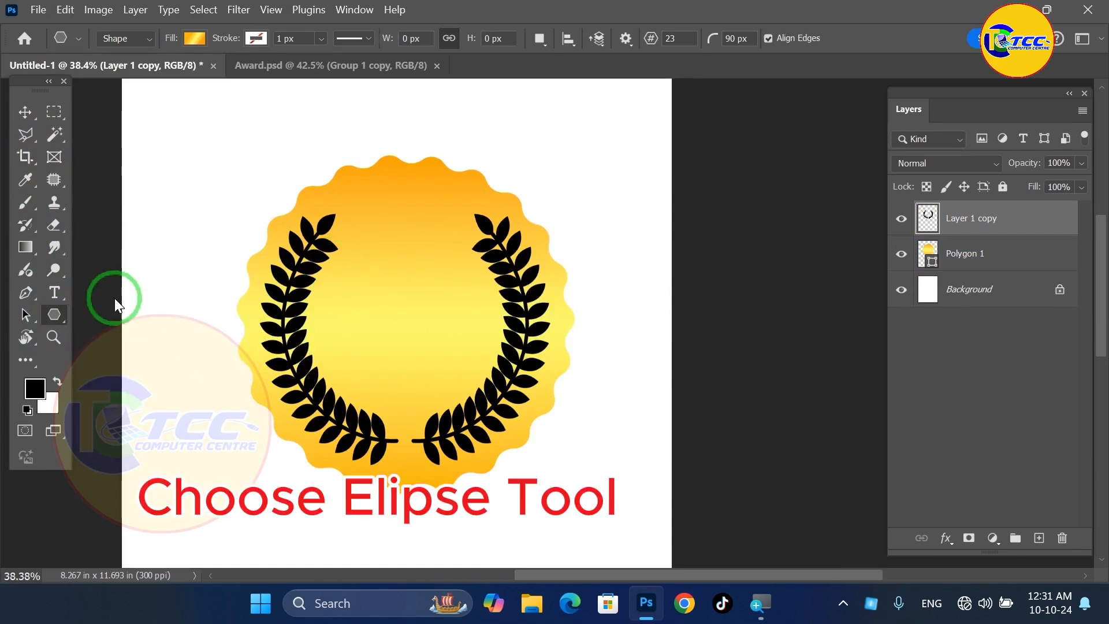
pyautogui.moveTo(330, 238); pyautogui.dragTo(485, 393)
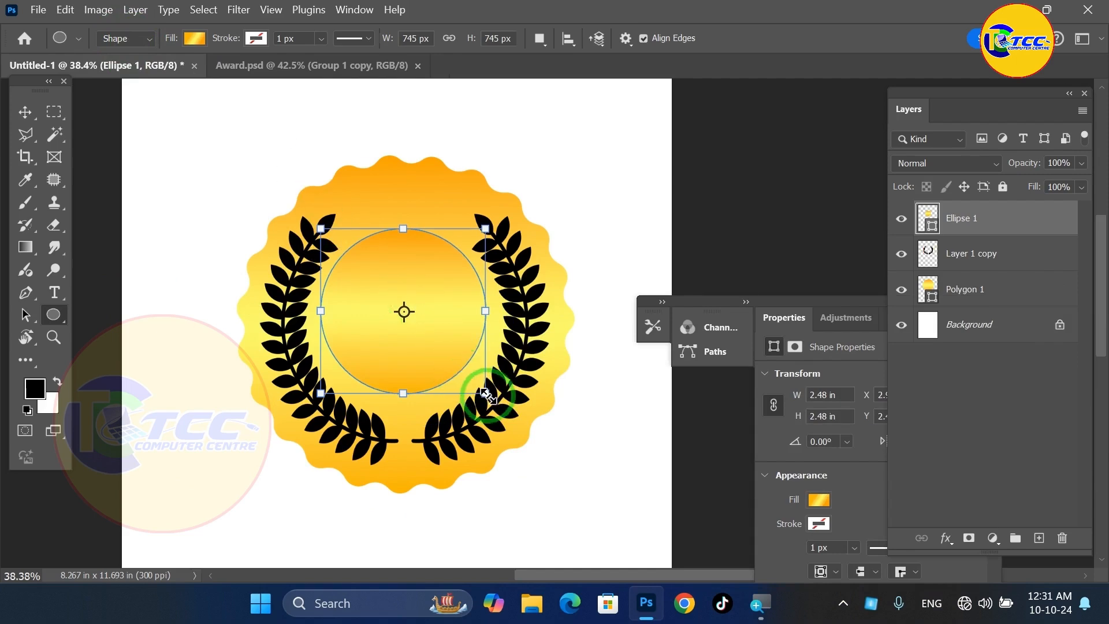
pyautogui.moveTo(486, 393); pyautogui.dragTo(494, 403)
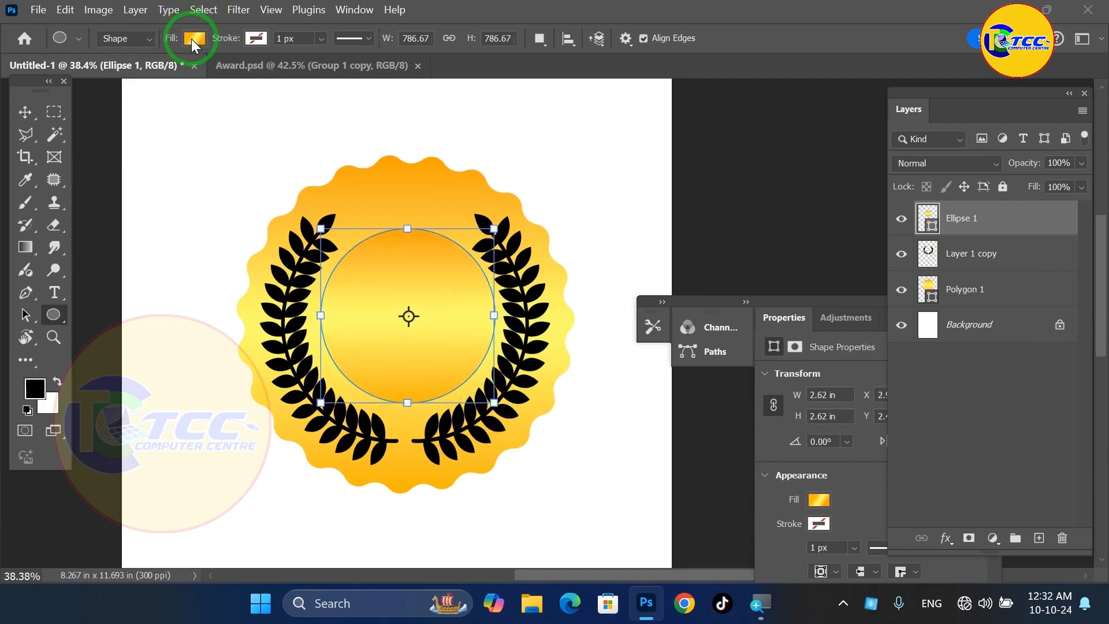
# Recolour the start stop of the circle's fill gradient to dark blue 030082
pyautogui.click(193, 38)
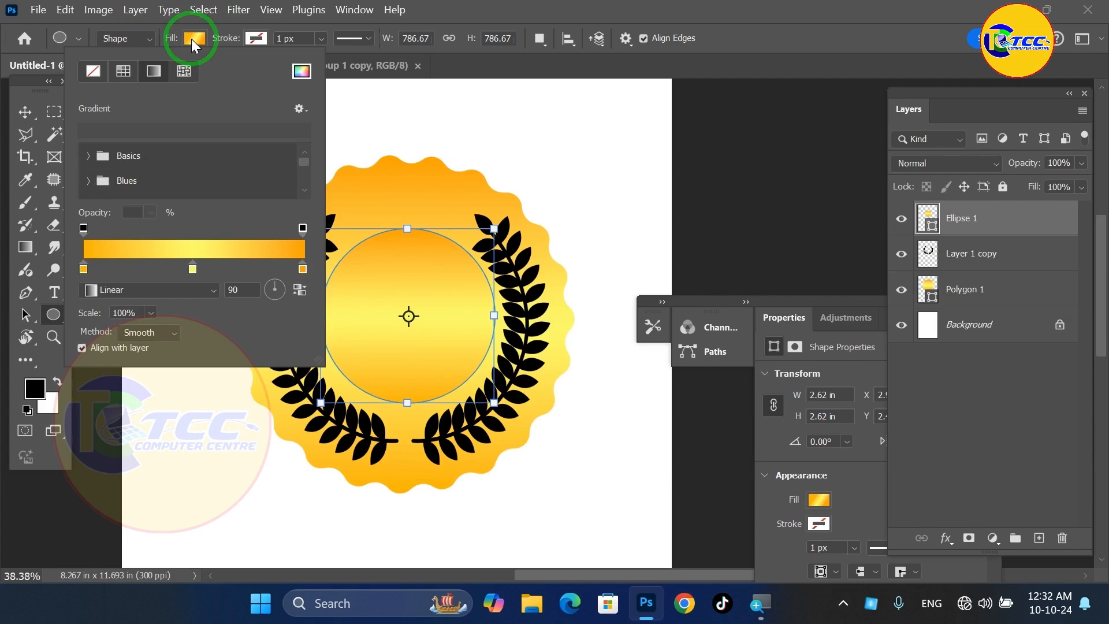
pyautogui.doubleClick(83, 269)
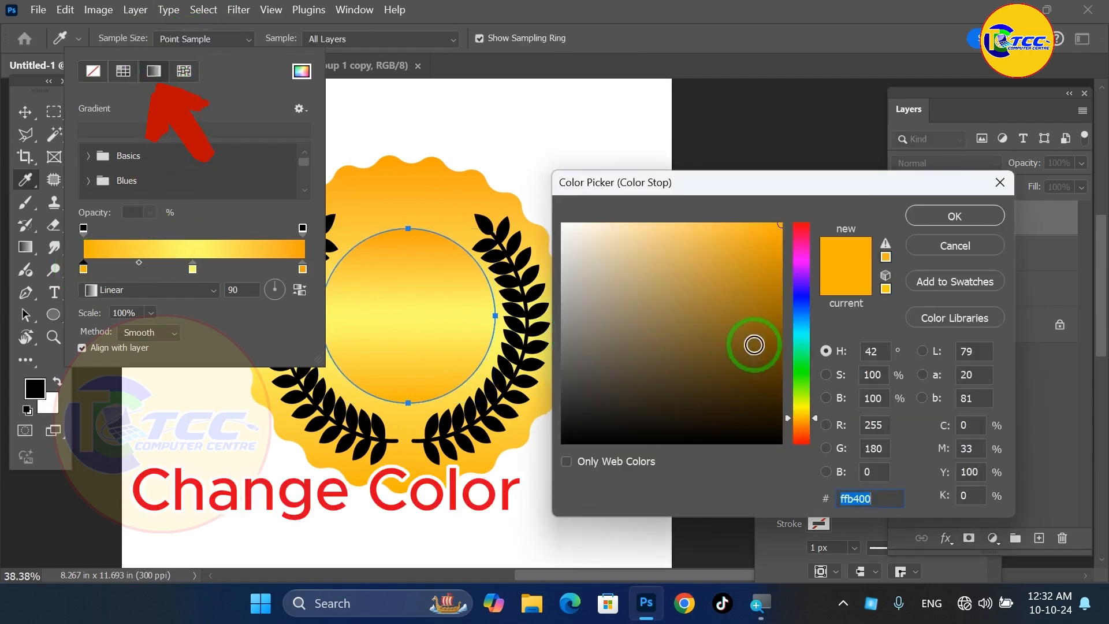
pyautogui.click(801, 296)
pyautogui.click(768, 252)
pyautogui.click(783, 331)
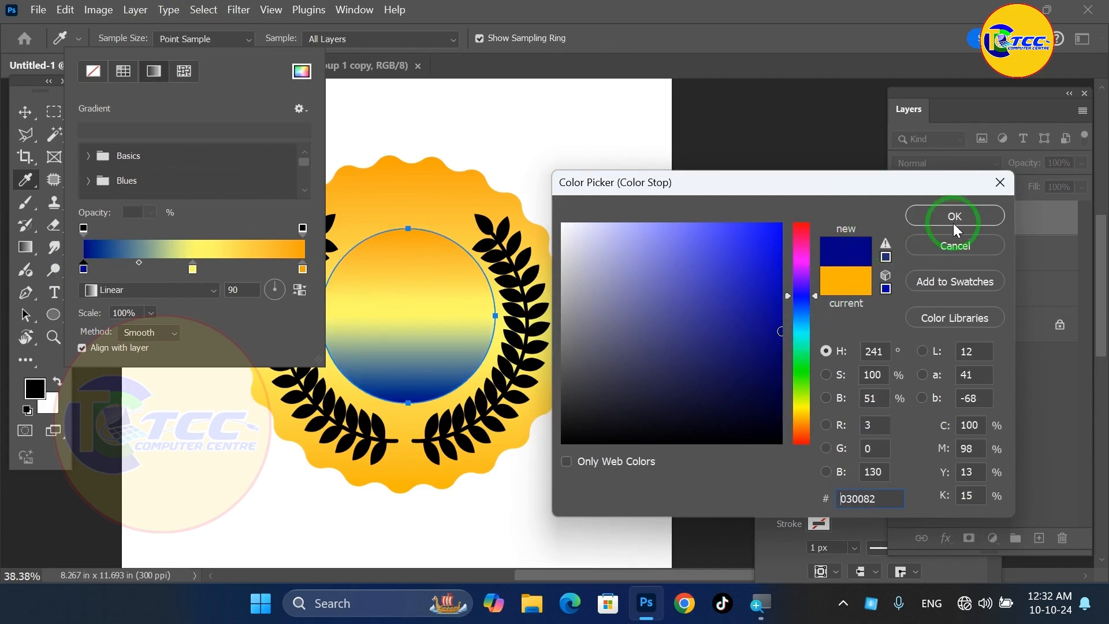
pyautogui.click(955, 216)
# Recolour the orange end stop of the circle's fill gradient to dark blue
pyautogui.doubleClick(302, 268)
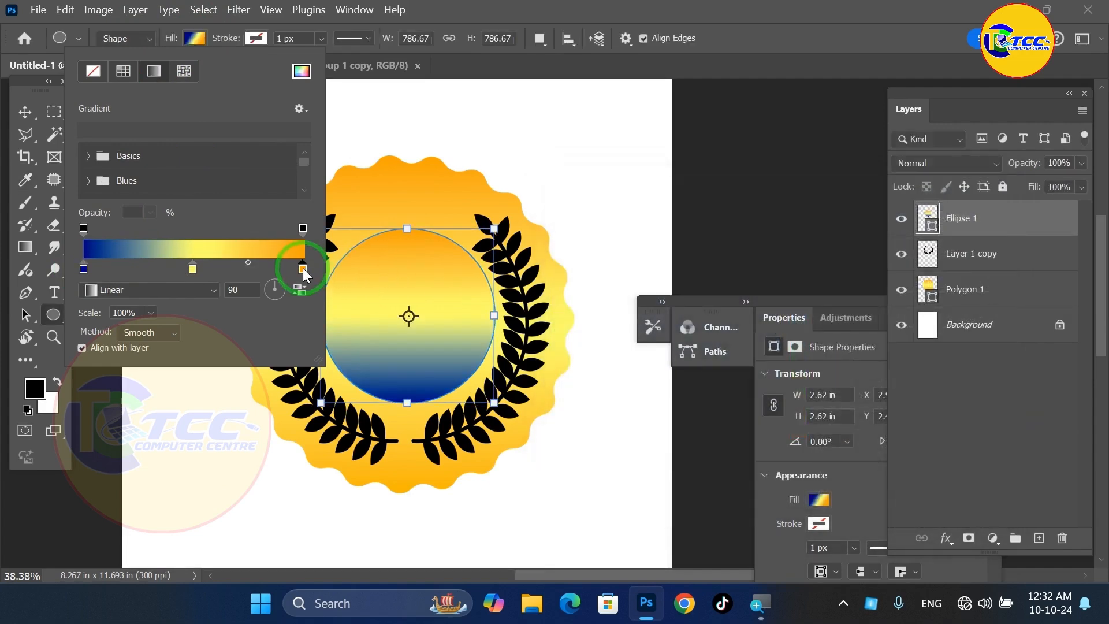
pyautogui.moveTo(804, 297); pyautogui.dragTo(803, 300)
pyautogui.click(767, 243)
pyautogui.click(781, 341)
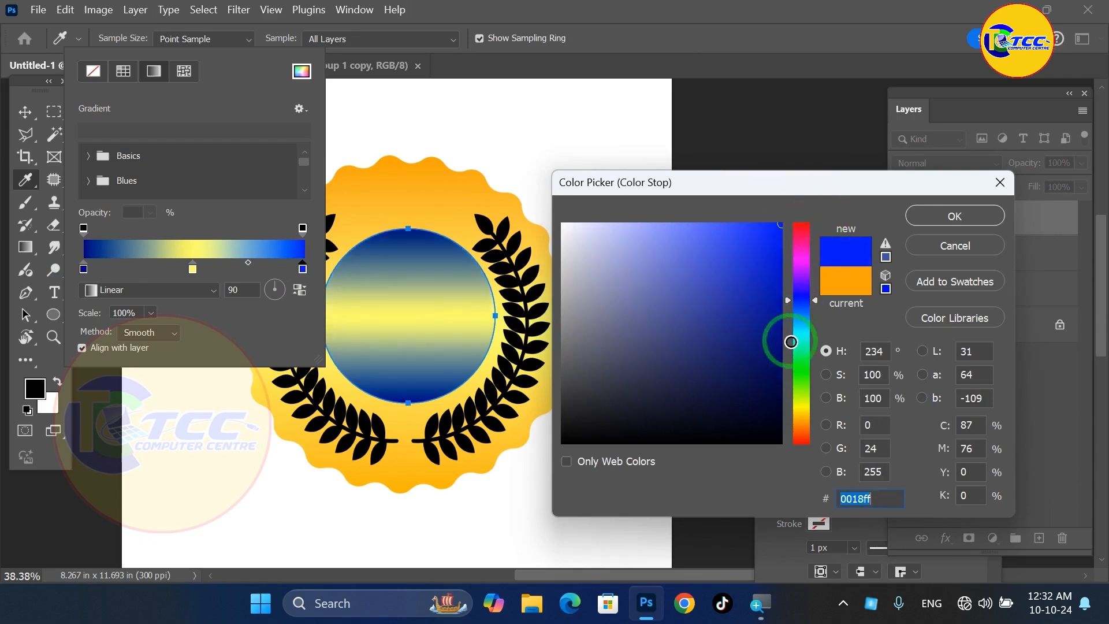
pyautogui.click(940, 220)
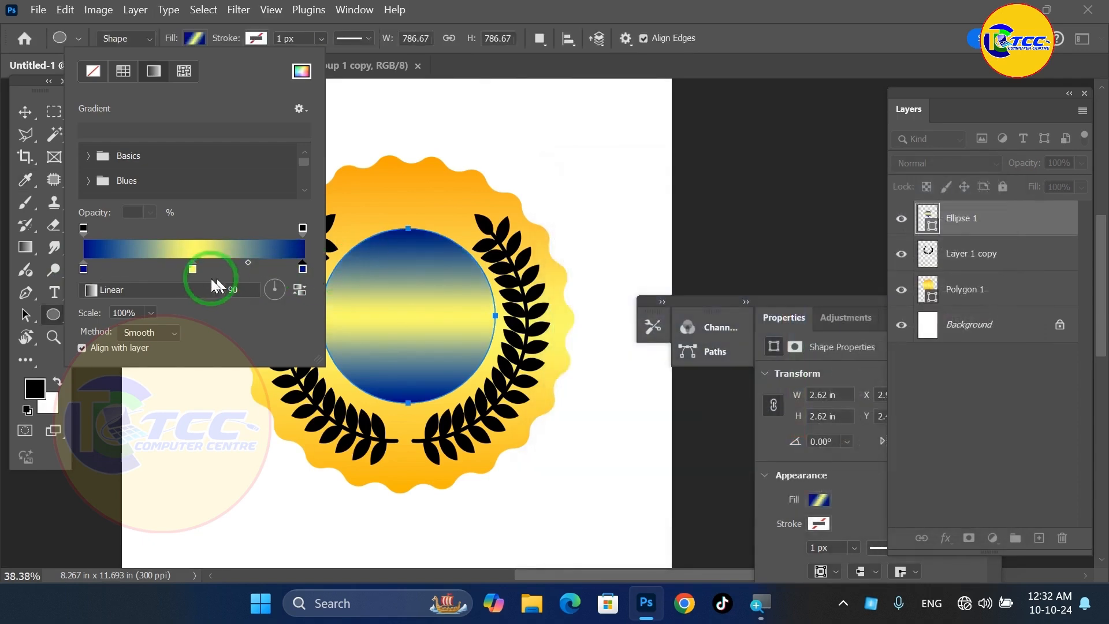
# Recolour the yellow middle stop of the circle's fill gradient to bright blue 323cf7 and close the fill settings
pyautogui.click(193, 268)
pyautogui.moveTo(192, 267); pyautogui.dragTo(182, 215)
pyautogui.doubleClick(189, 269)
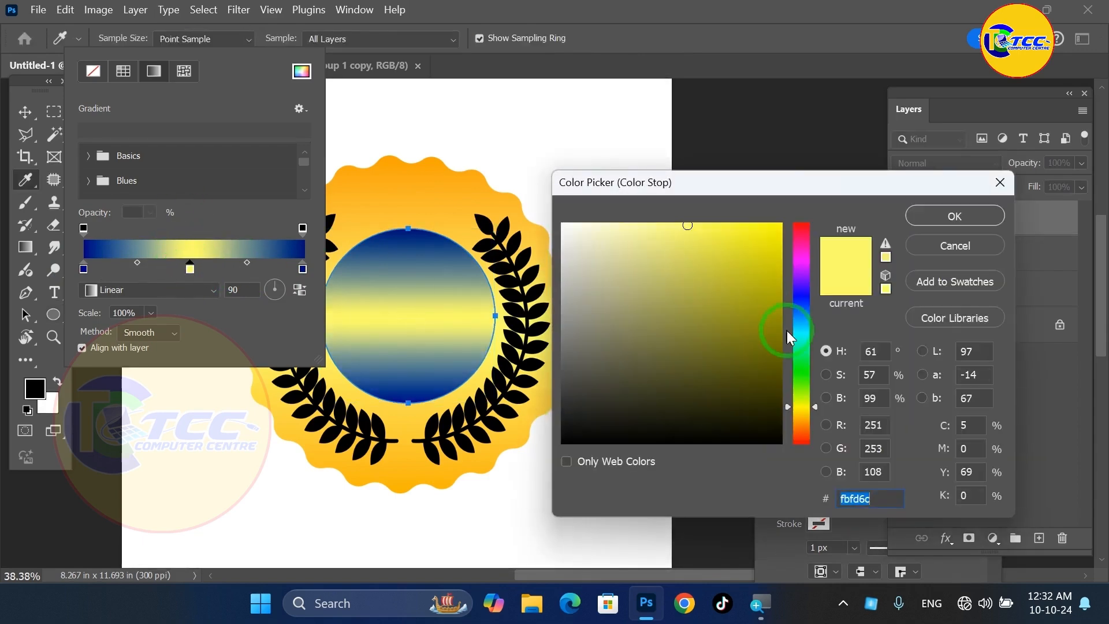
pyautogui.click(798, 298)
pyautogui.moveTo(713, 254); pyautogui.dragTo(738, 230)
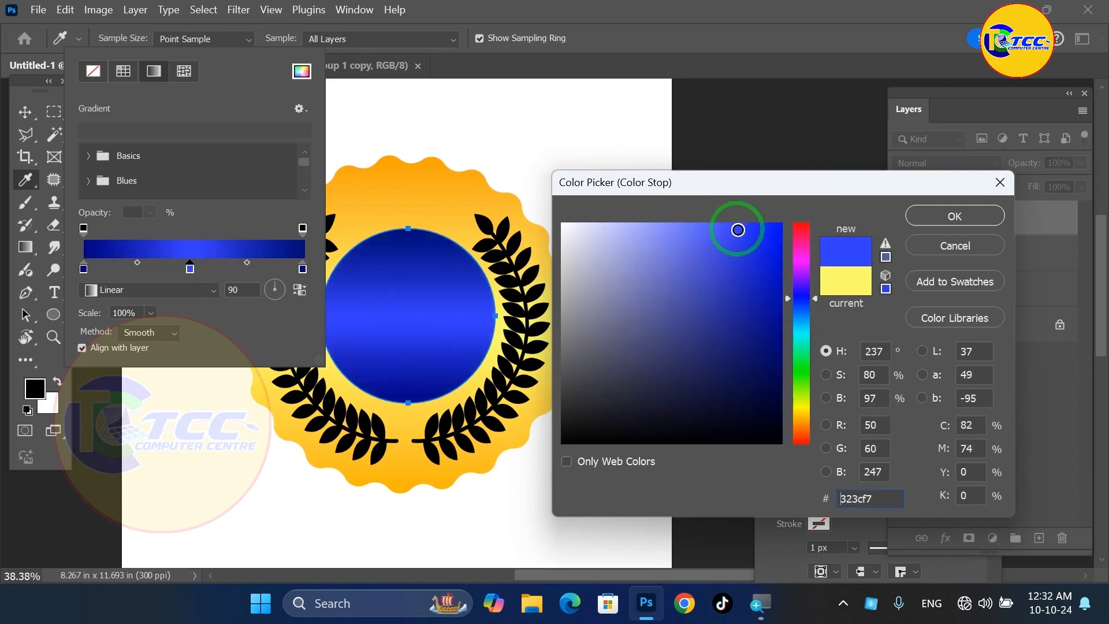
pyautogui.click(973, 216)
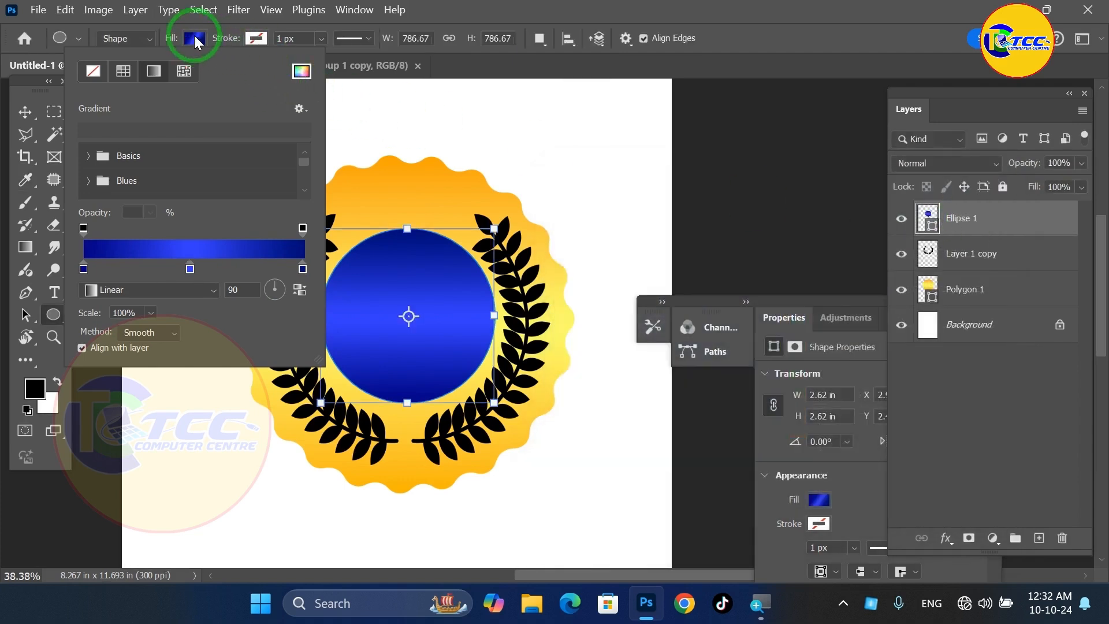
pyautogui.click(195, 37)
# Select the blue circle and the scalloped polygon with the Move tool and align their horizontal and vertical centres
pyautogui.press('v')
pyautogui.scroll(-1, 494, 263)
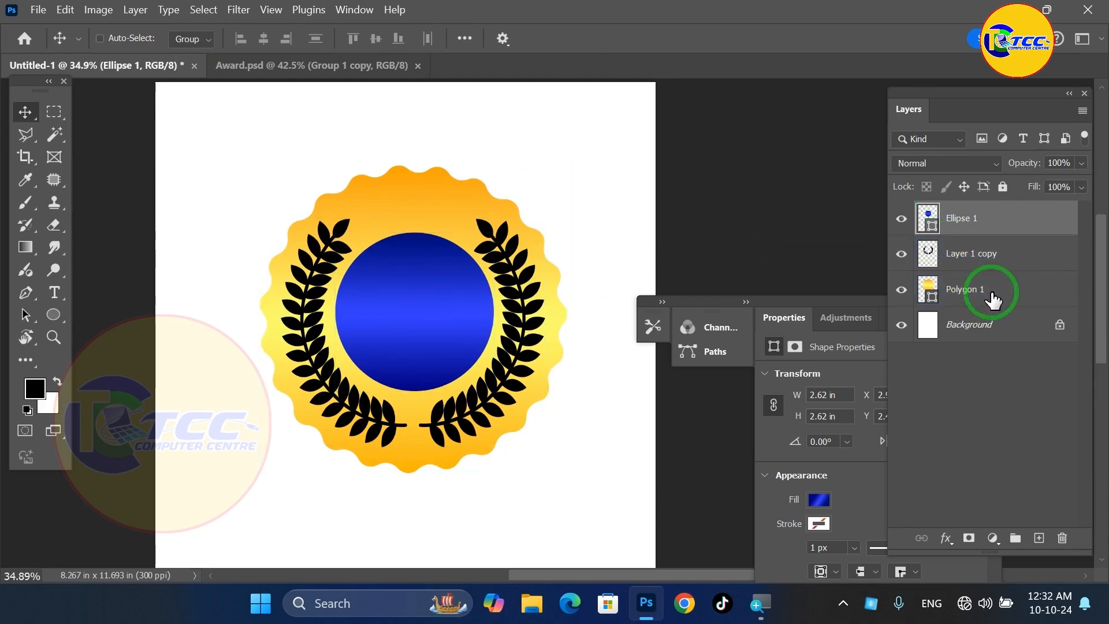
pyautogui.click(902, 290)
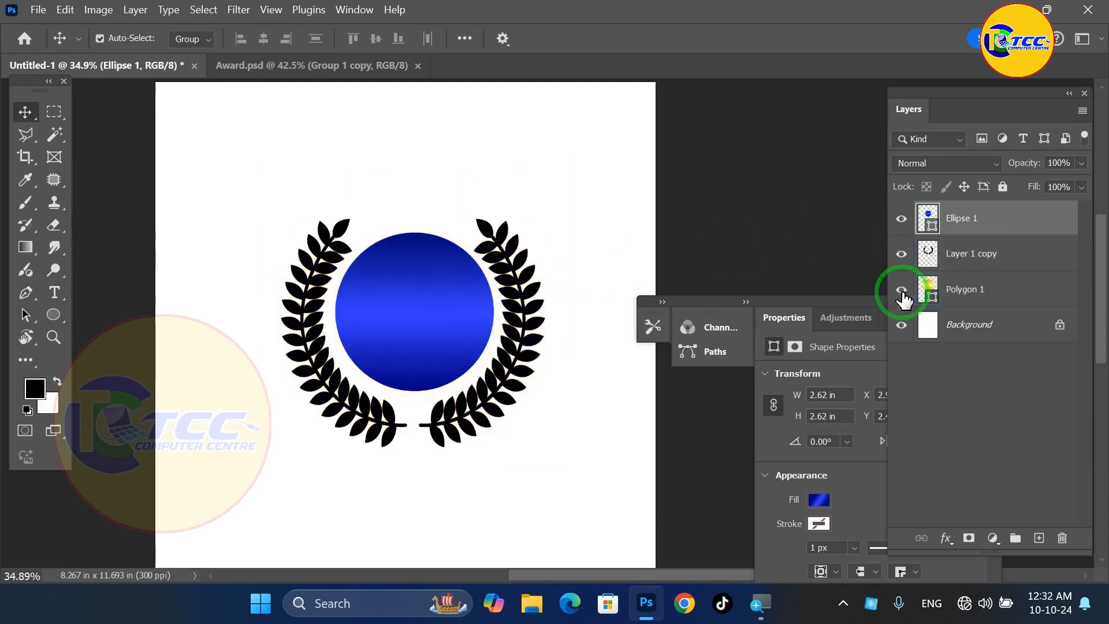
pyautogui.click(901, 290)
pyautogui.keyDown('ctrl'); pyautogui.click(977, 292); pyautogui.keyUp('ctrl')
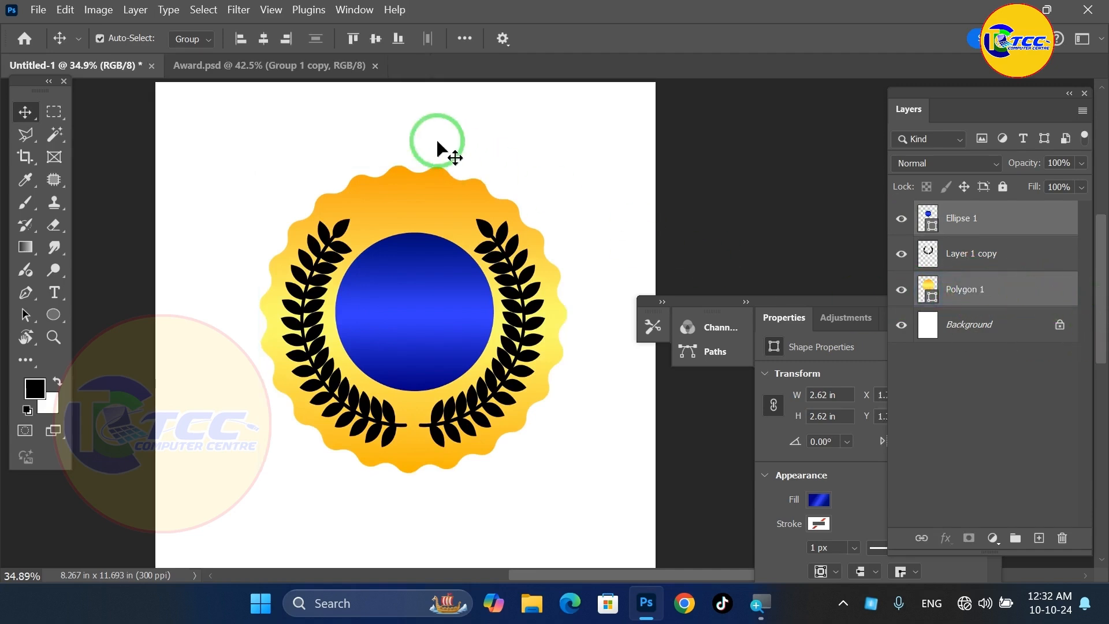
pyautogui.click(264, 39)
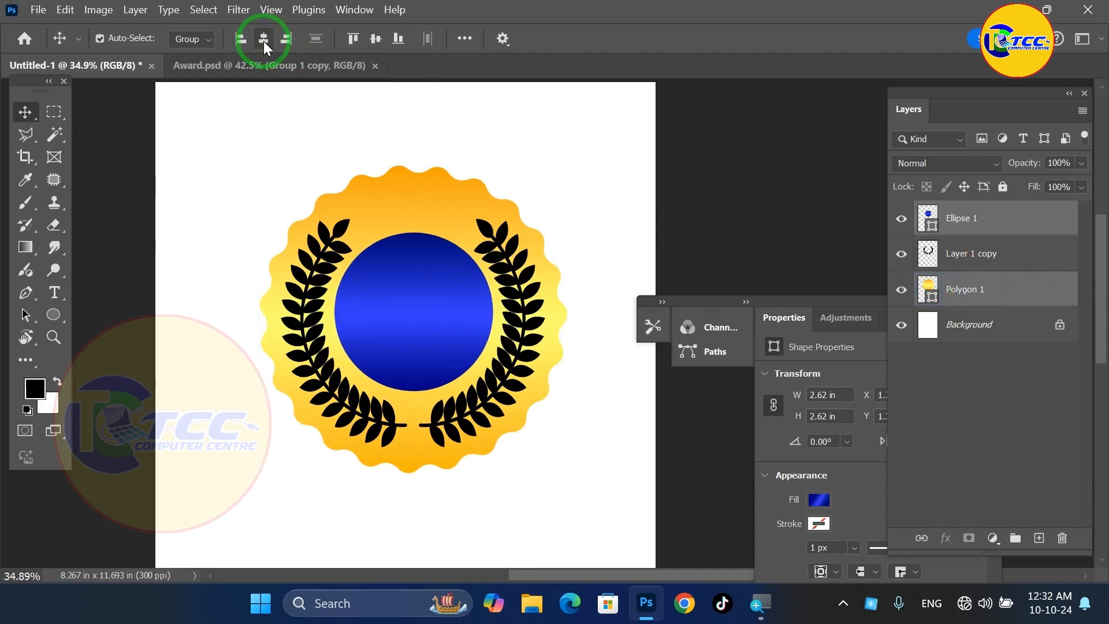
pyautogui.click(376, 39)
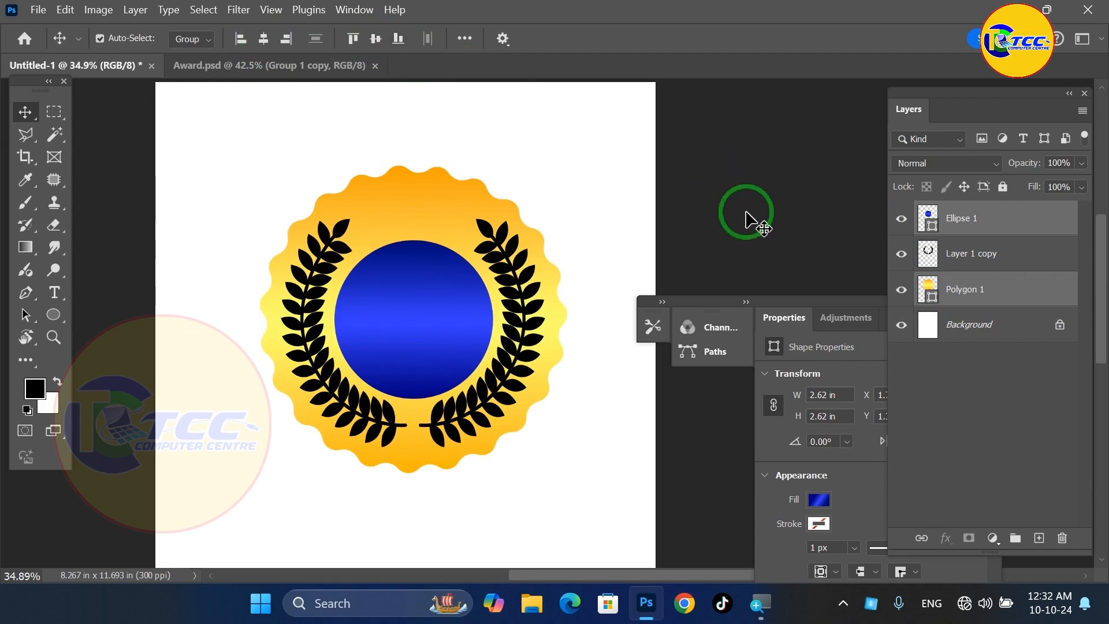
pyautogui.click(763, 222)
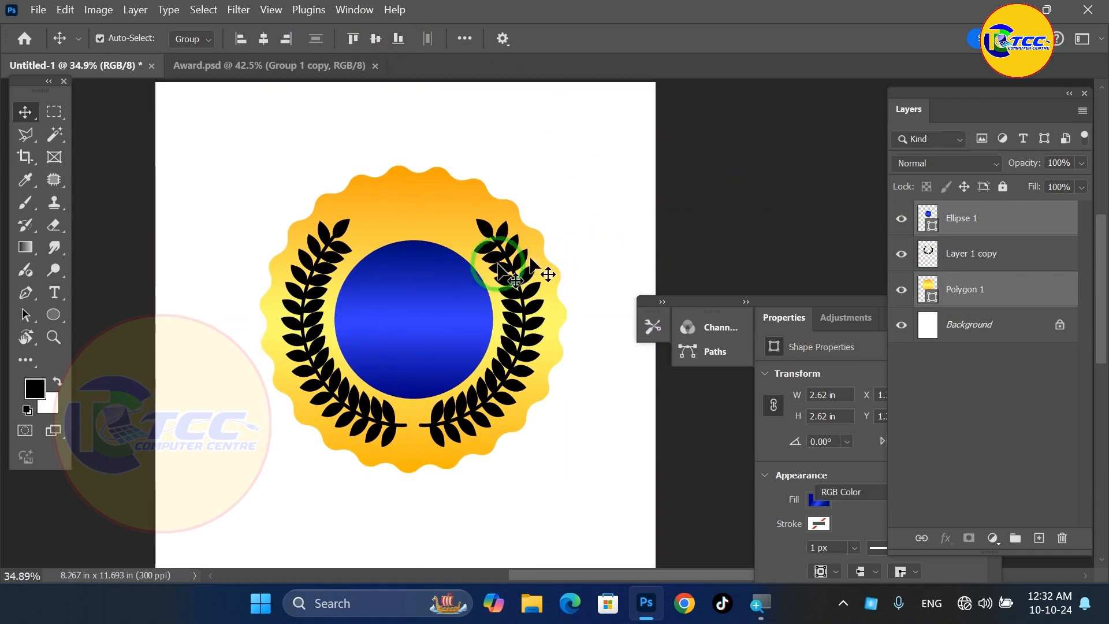
# Enlarge the blue circle proportionally about its centre to about 2.74 in across
pyautogui.click(413, 278)
pyautogui.hotkey('ctrl', 't')
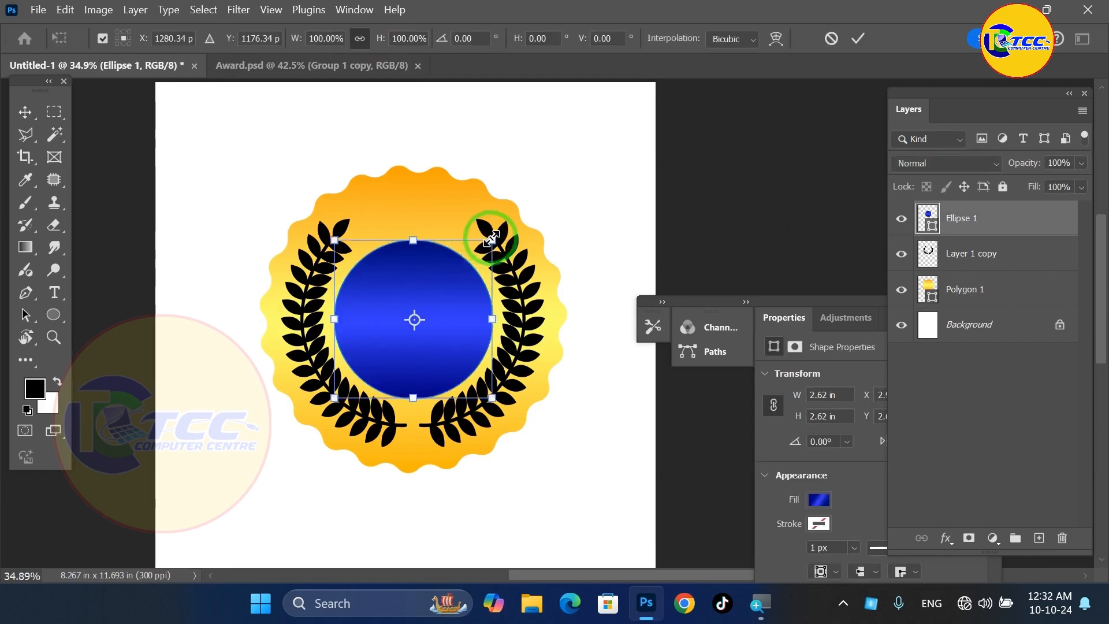
pyautogui.moveTo(492, 238); pyautogui.dragTo(493, 236)
pyautogui.press('Return')
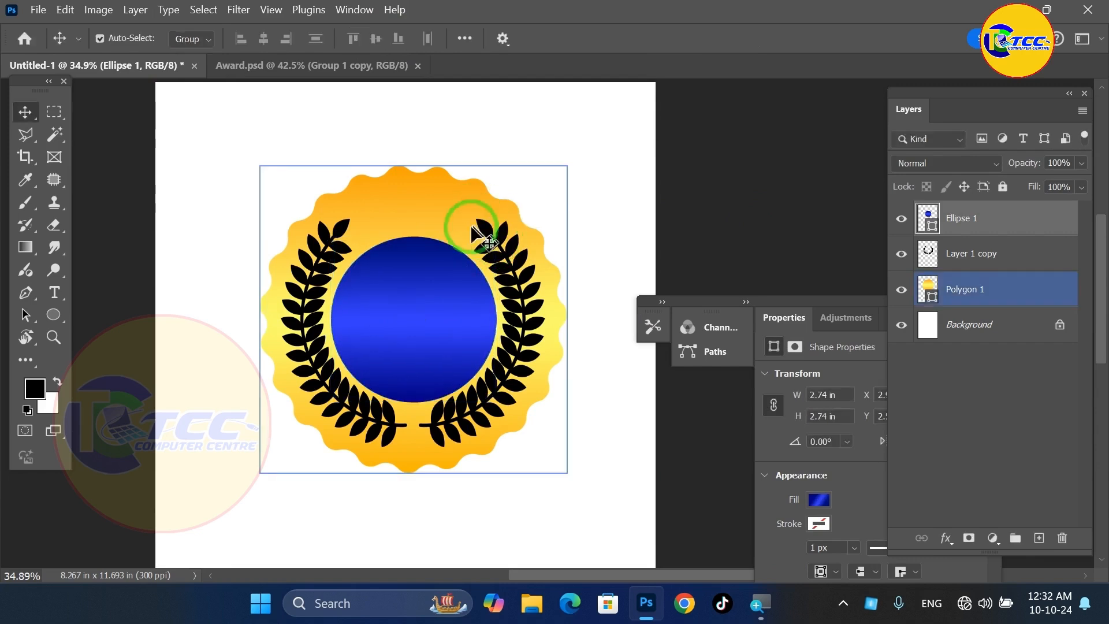
# Examine the ribbon tails beneath the seal in Award.psd and return to the Untitled-1 document
pyautogui.scroll(-1, 437, 345)
pyautogui.click(268, 68)
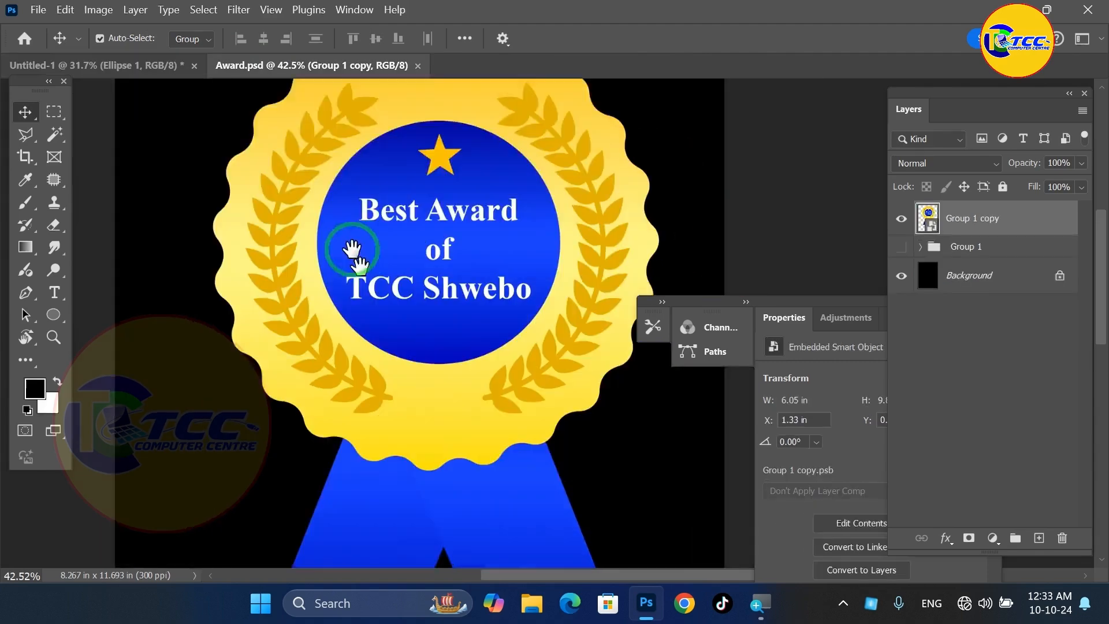
pyautogui.moveTo(352, 250); pyautogui.dragTo(441, 443)
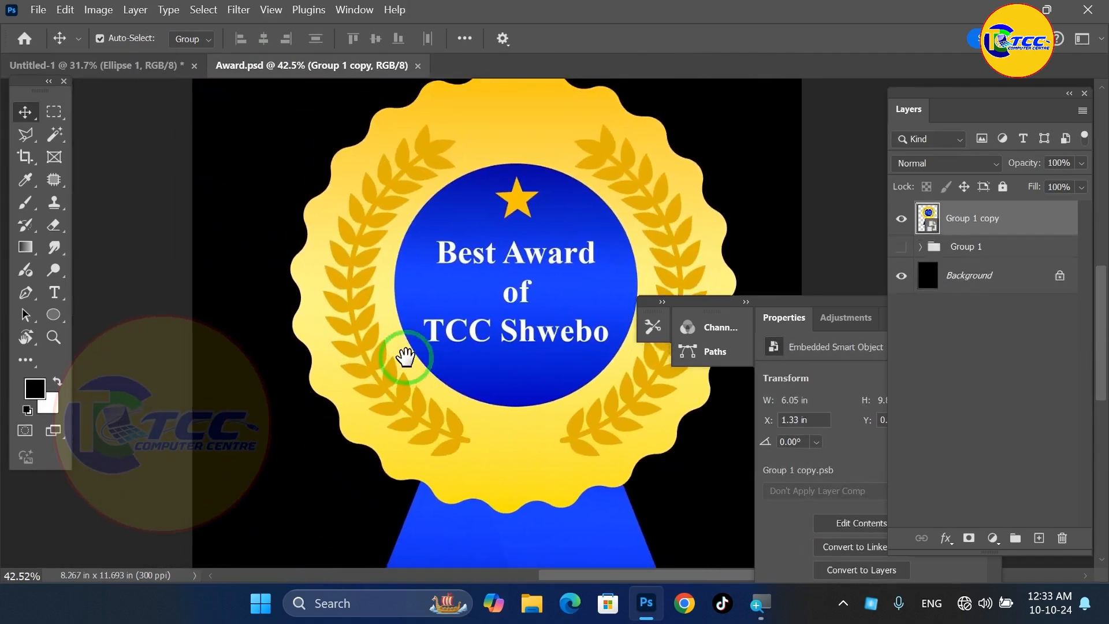
pyautogui.moveTo(403, 356); pyautogui.dragTo(317, 110)
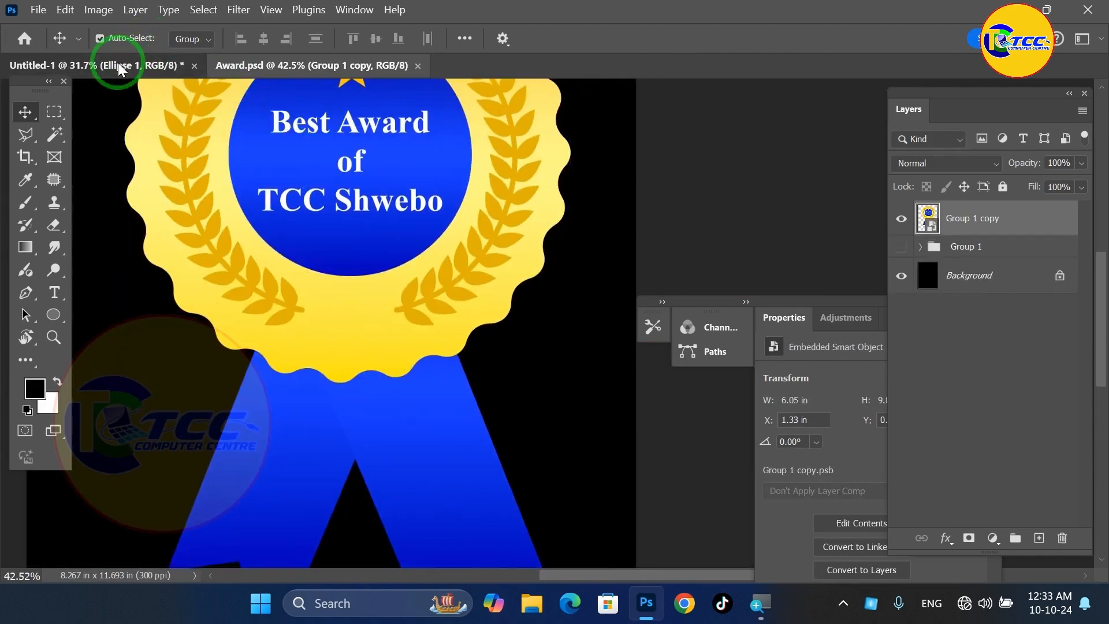
pyautogui.click(101, 65)
pyautogui.moveTo(417, 184); pyautogui.dragTo(183, 251)
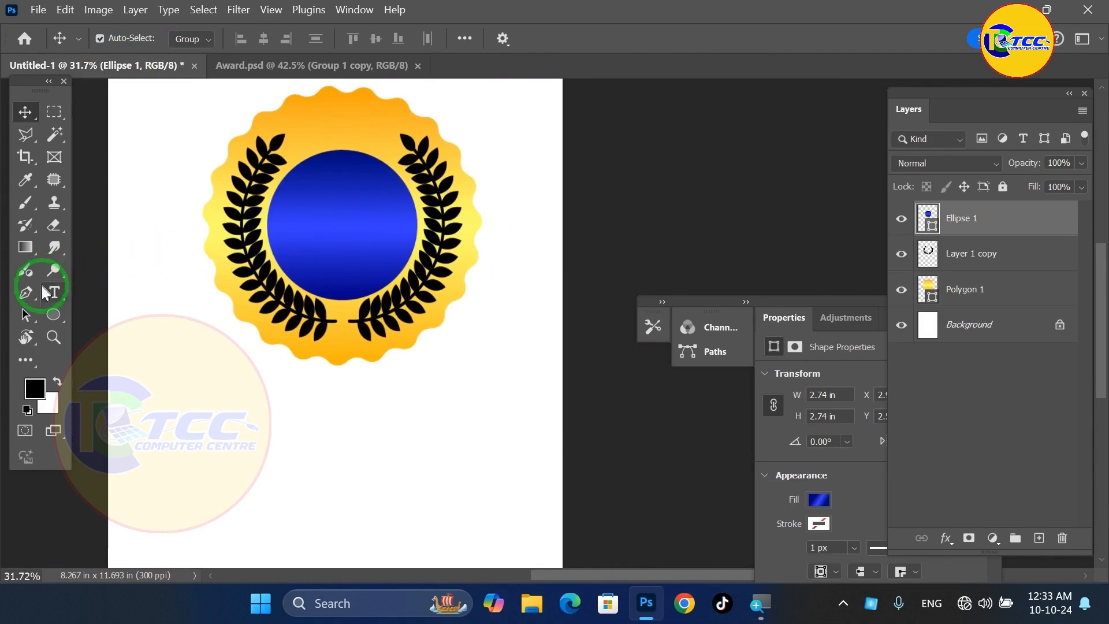
# Draw a closed ribbon-tail shape about 508 by 1189 px with a notched lower end below the blue circle, using the Pen tool in Shape mode
pyautogui.click(22, 295)
pyautogui.click(127, 36)
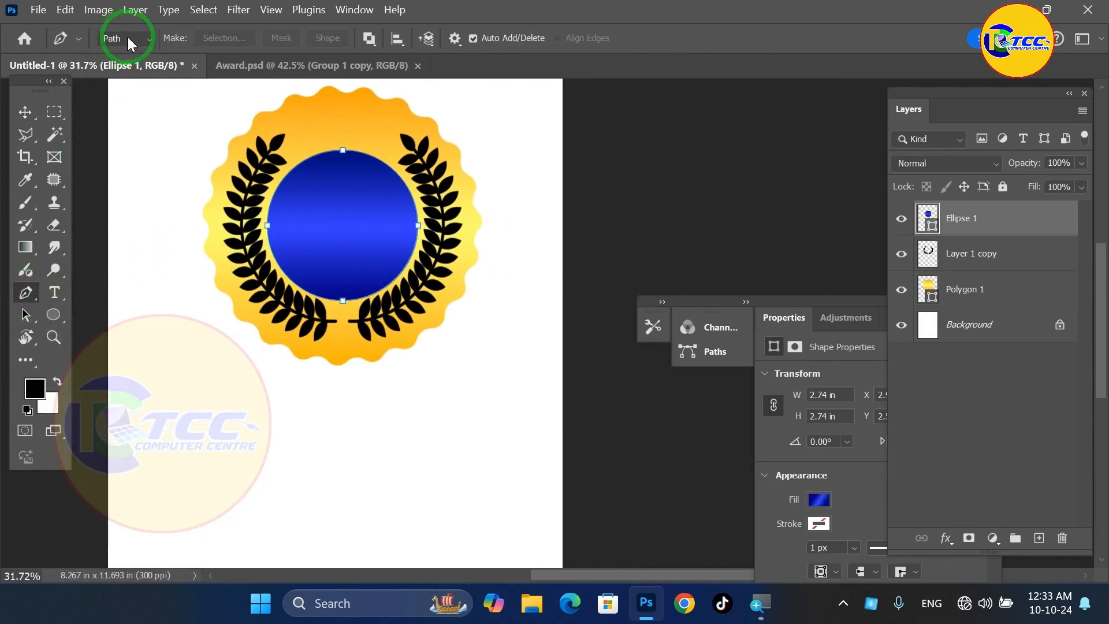
pyautogui.click(121, 48)
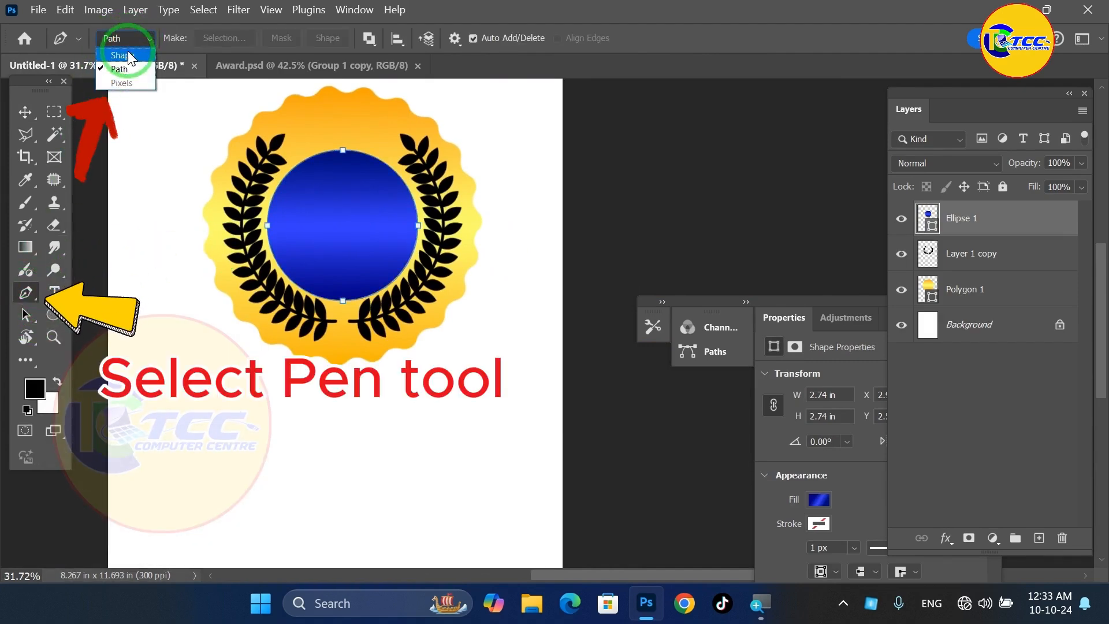
pyautogui.click(351, 311)
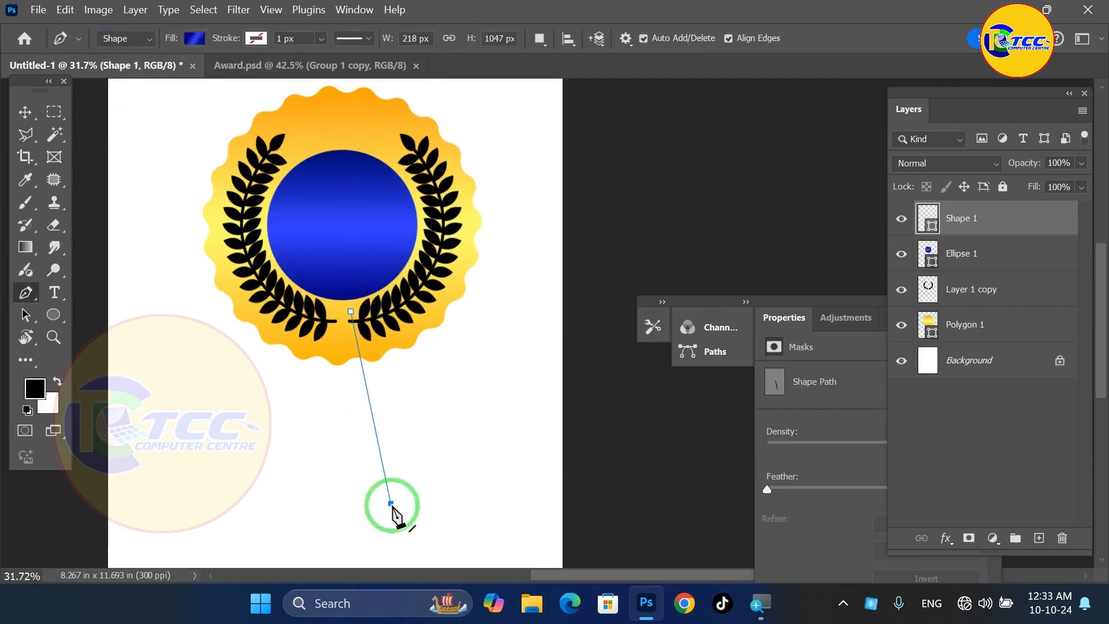
pyautogui.click(417, 469)
pyautogui.click(444, 474)
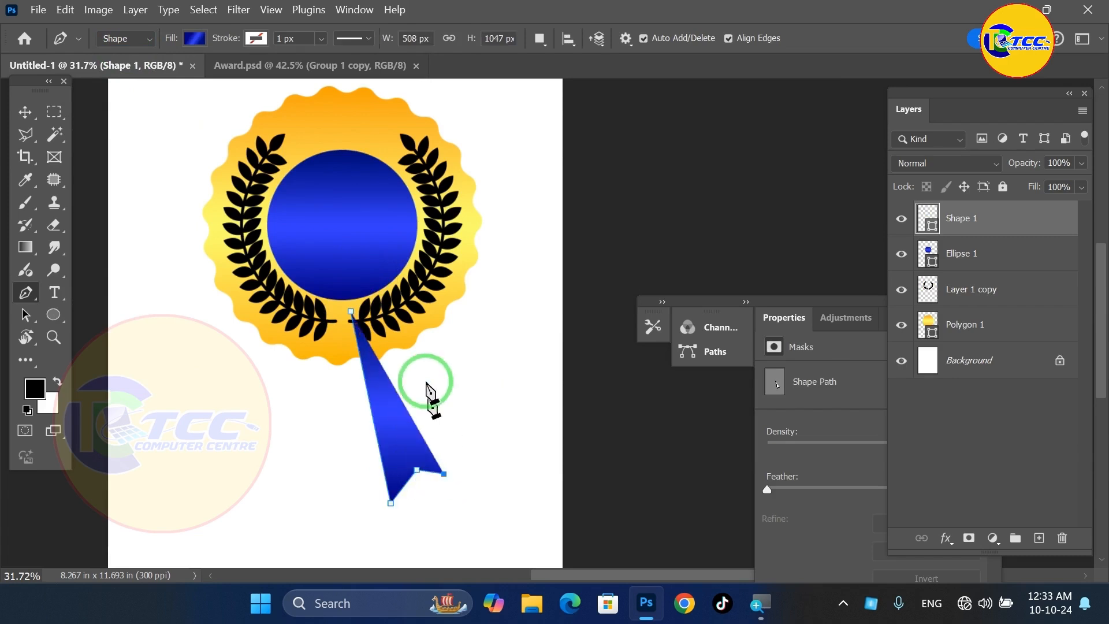
pyautogui.click(407, 286)
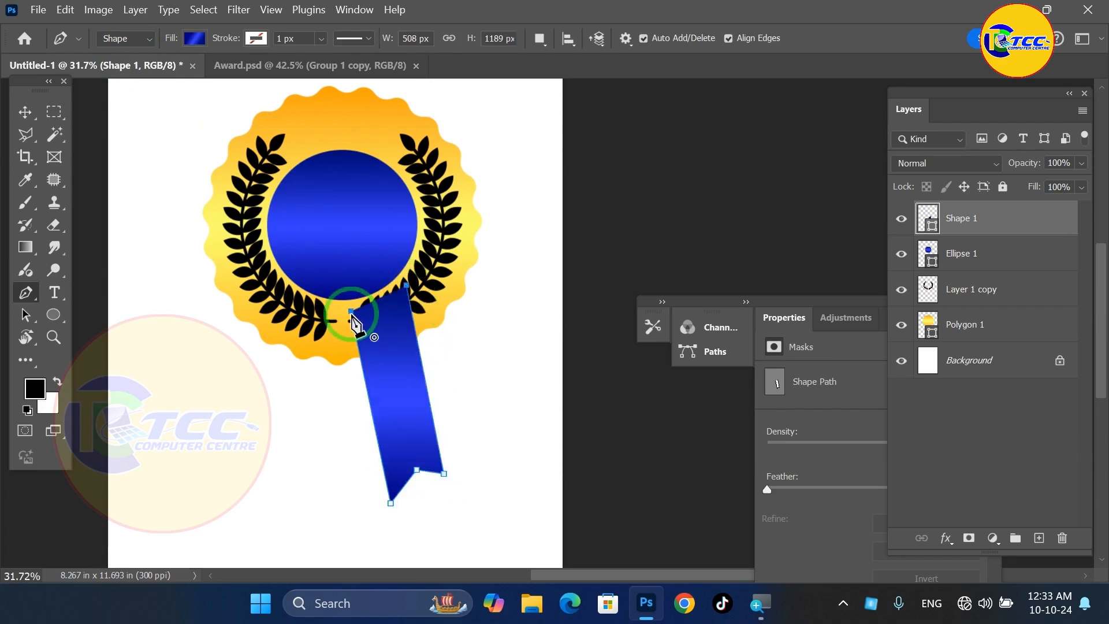
pyautogui.click(351, 312)
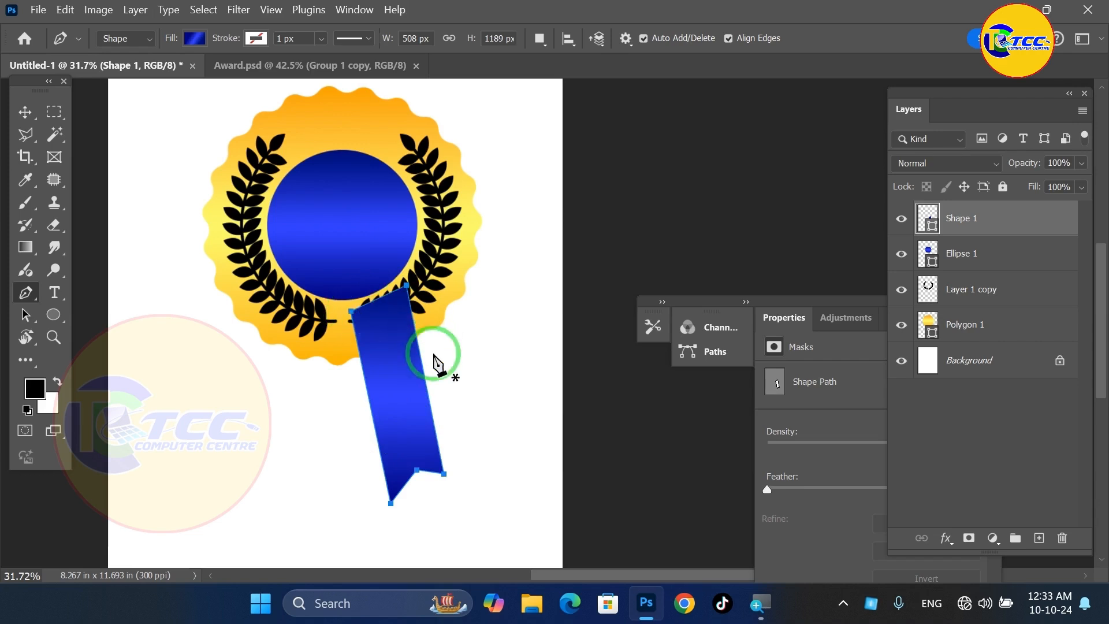
# Set the ribbon tail's gradient fill angle to 60° and shift its bright blue middle stop slightly towards the gradient's start
pyautogui.press('v')
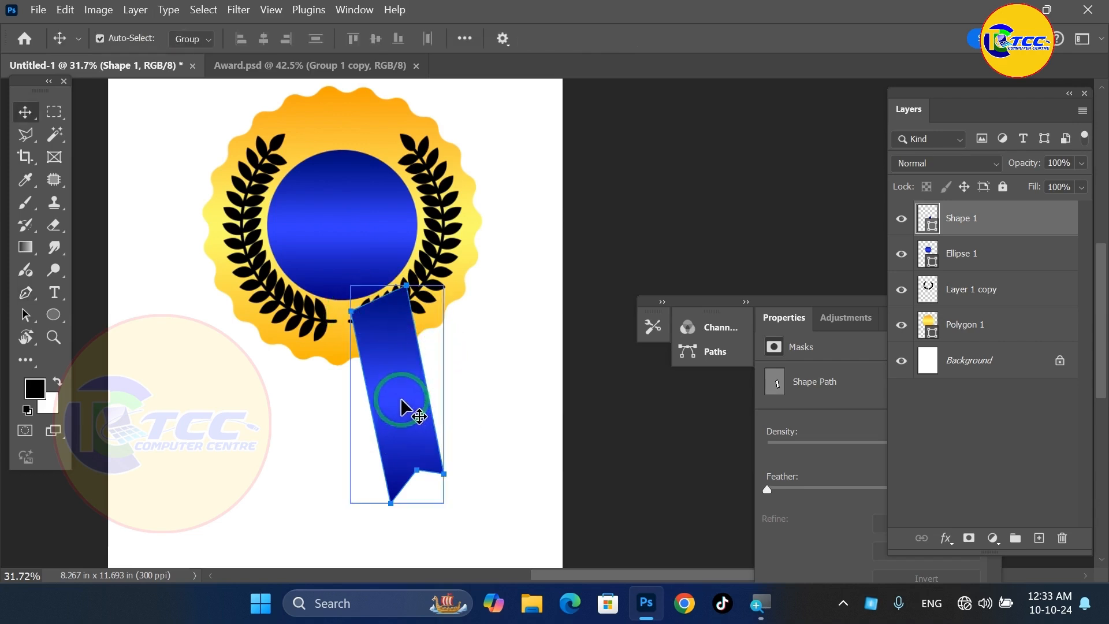
pyautogui.press('u')
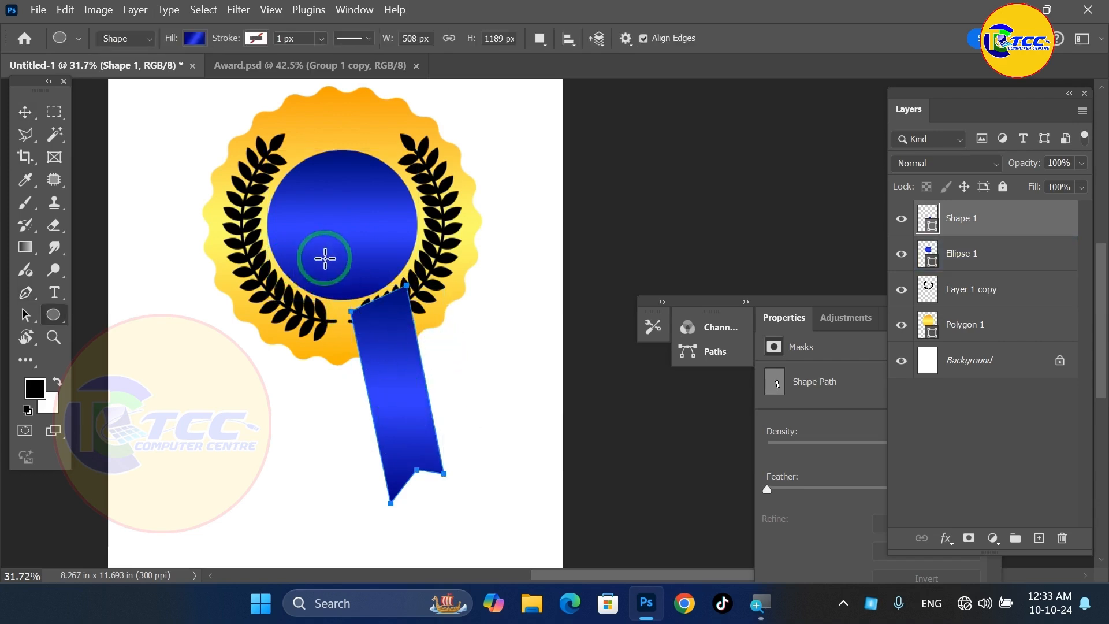
pyautogui.press('p')
pyautogui.click(195, 38)
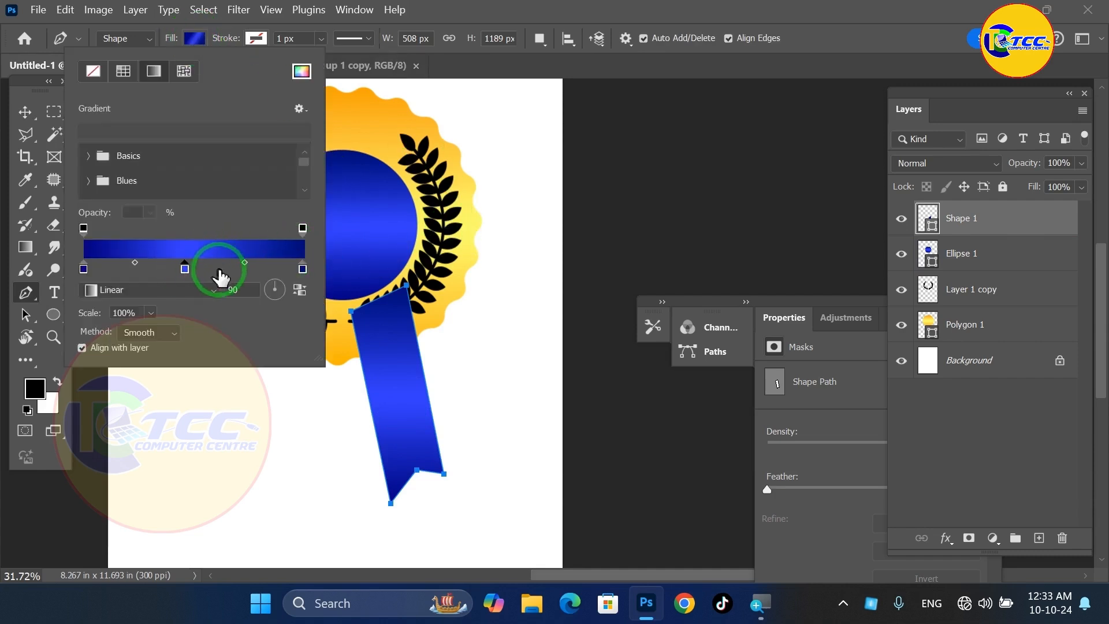
pyautogui.click(280, 283)
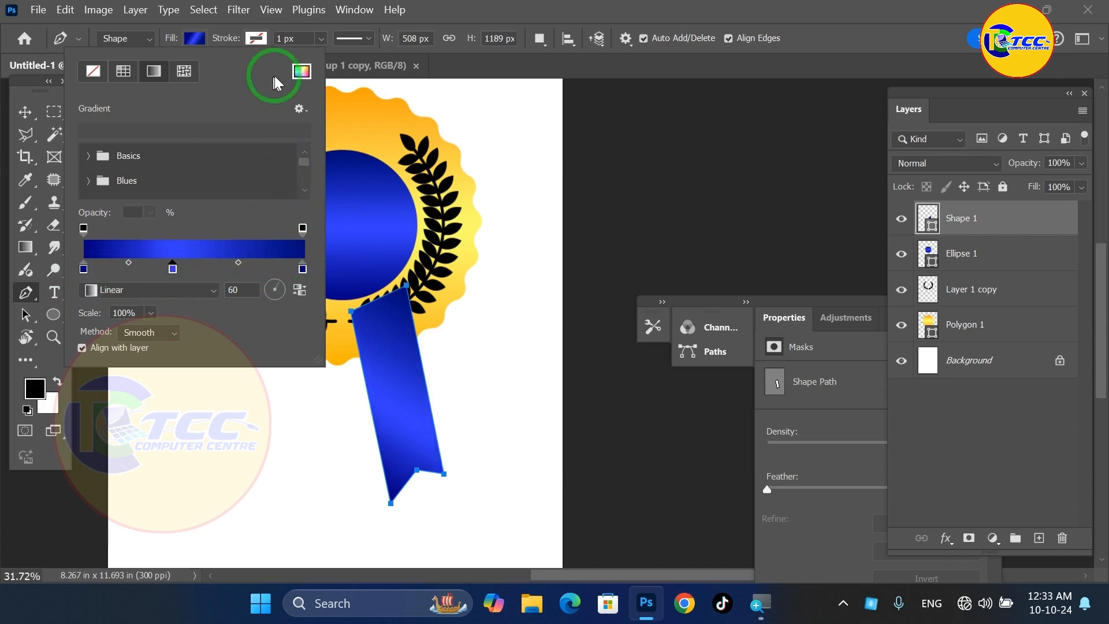
pyautogui.click(195, 38)
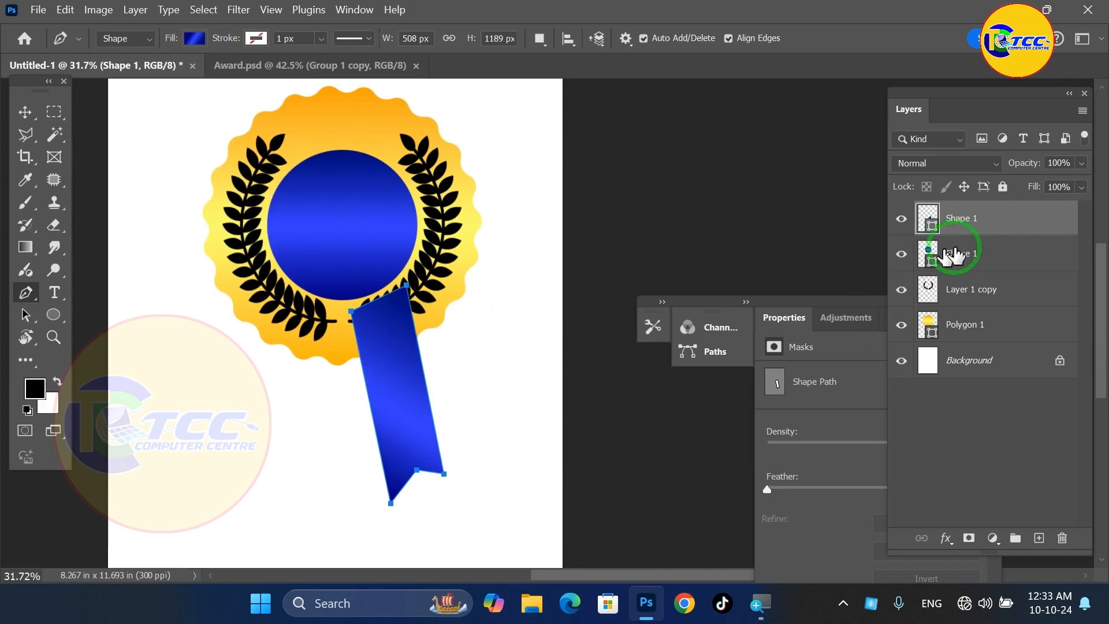
# Move the ribbon tail's layer beneath Polygon 1 and duplicate it
pyautogui.moveTo(982, 231); pyautogui.dragTo(988, 341)
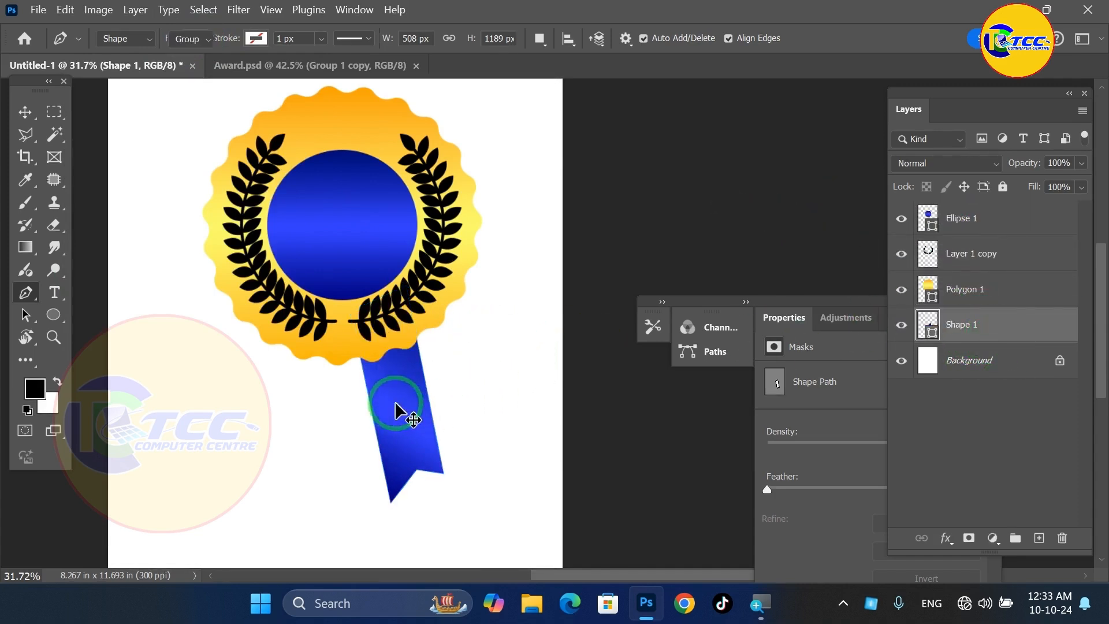
pyautogui.press('v')
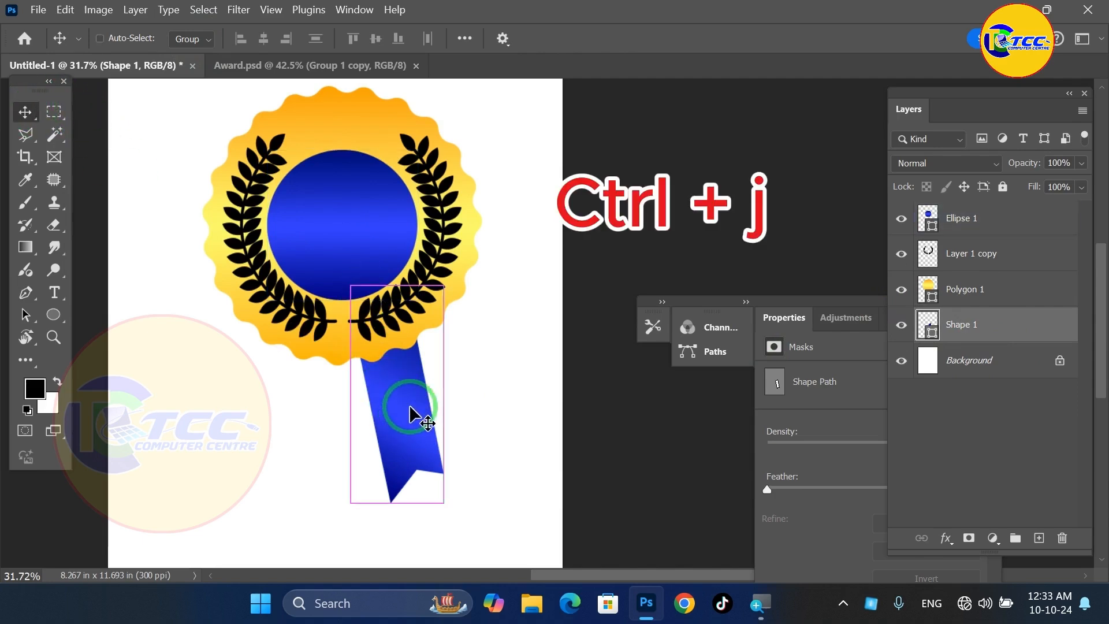
pyautogui.hotkey('ctrl', 'j')
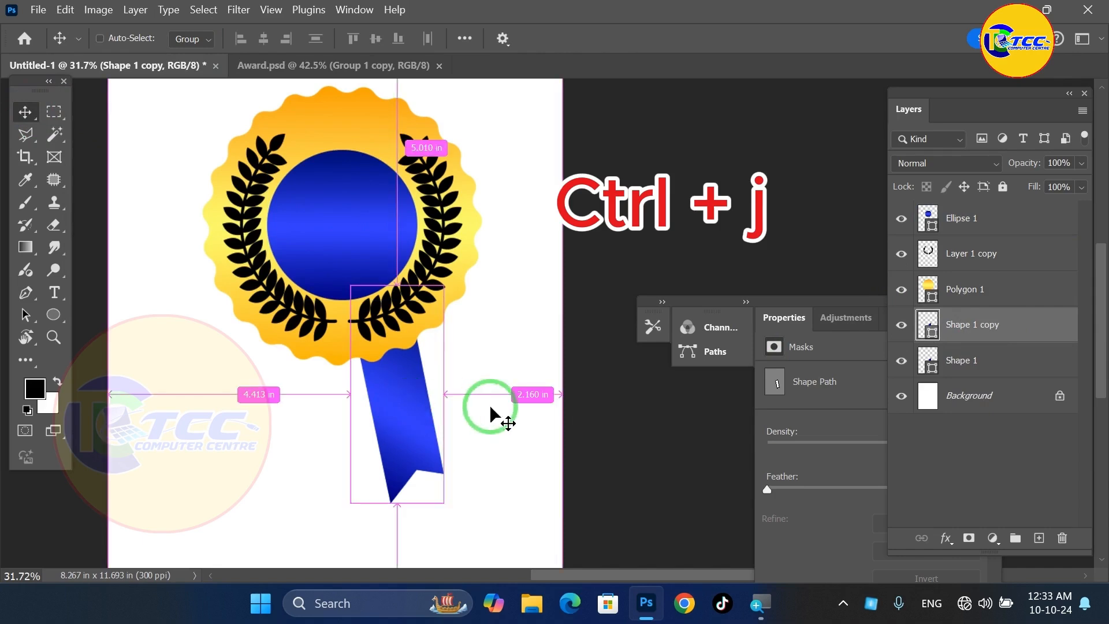
# Flip the duplicated ribbon tail horizontally and shift it 330 px left to form the second tail
pyautogui.hotkey('ctrl', 't')
pyautogui.rightClick(403, 363)
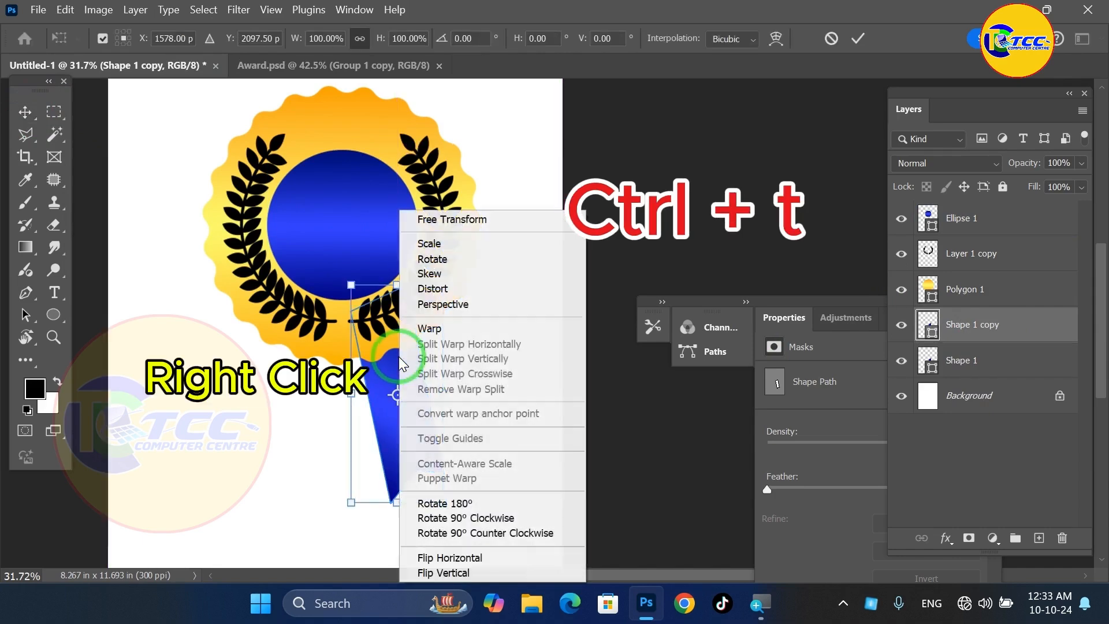
pyautogui.click(468, 558)
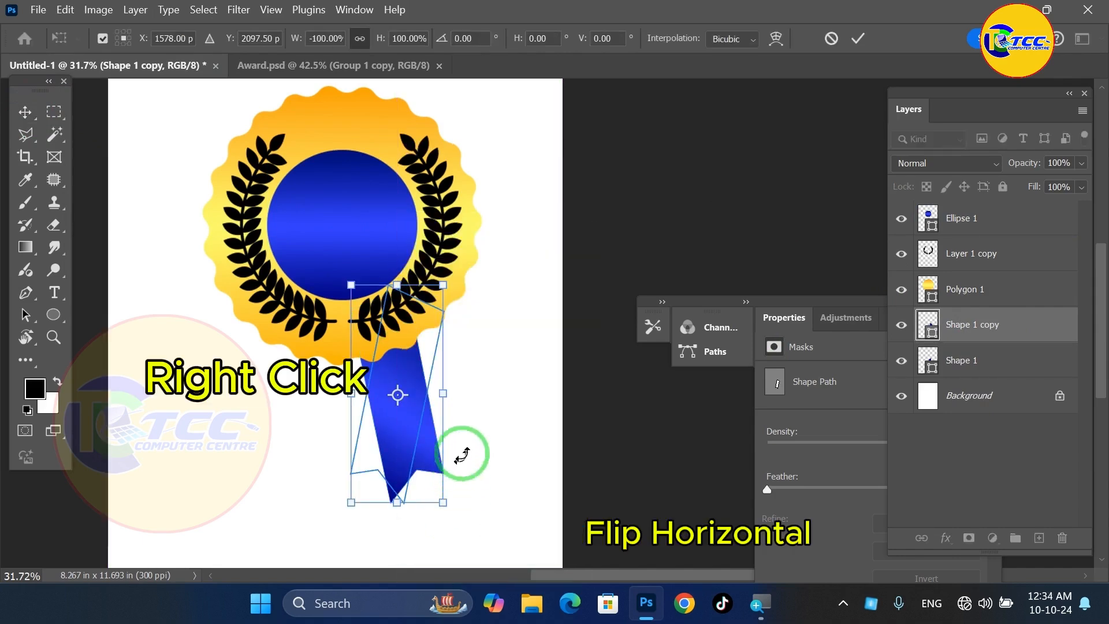
pyautogui.hotkey('shift', 'Left')
pyautogui.hotkey('shift', 'Left')
pyautogui.hotkey('shift', 'Left')
pyautogui.hotkey('shift', 'Left')
pyautogui.hotkey('shift', 'Left')
pyautogui.hotkey('shift', 'Left')
pyautogui.hotkey('shift', 'Left')
pyautogui.hotkey('shift', 'Left')
pyautogui.hotkey('shift', 'Left')
pyautogui.hotkey('shift', 'Left')
pyautogui.hotkey('shift', 'Left')
pyautogui.hotkey('shift', 'Left')
pyautogui.hotkey('shift', 'Left')
pyautogui.hotkey('shift', 'Left')
pyautogui.hotkey('shift', 'Left')
pyautogui.hotkey('shift', 'Left')
pyautogui.hotkey('shift', 'Left')
pyautogui.hotkey('shift', 'Left')
pyautogui.hotkey('shift', 'Left')
pyautogui.hotkey('shift', 'Left')
pyautogui.hotkey('shift', 'Right')
pyautogui.hotkey('shift', 'Right')
pyautogui.hotkey('shift', 'Right')
pyautogui.hotkey('shift', 'Right')
pyautogui.hotkey('shift', 'Right')
pyautogui.hotkey('shift', 'Right')
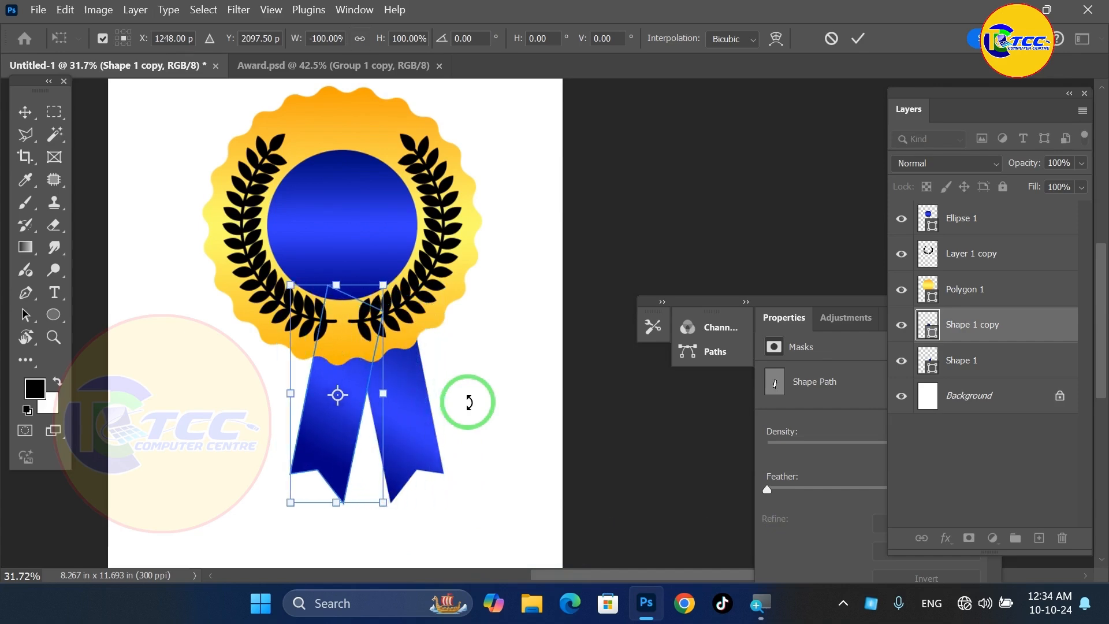
pyautogui.press('Return')
# Select both ribbon tails and move them left so they sit centred beneath the seal
pyautogui.keyDown('shift'); pyautogui.click(412, 410); pyautogui.keyUp('shift')
pyautogui.moveTo(549, 477); pyautogui.dragTo(314, 460)
pyautogui.hotkey('ctrl', 't')
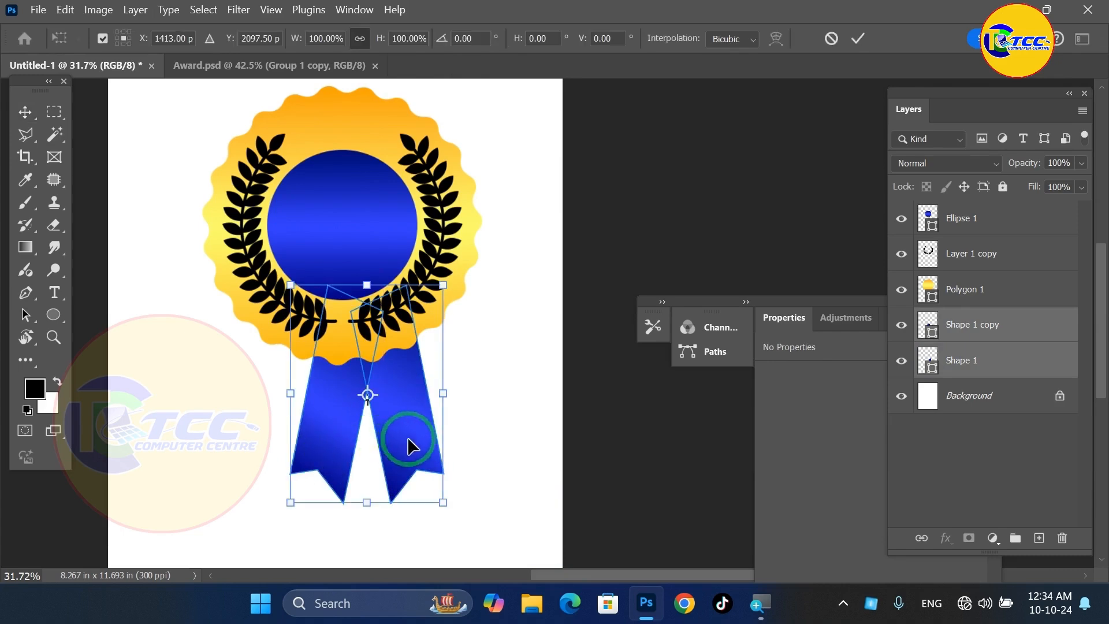
pyautogui.moveTo(410, 446); pyautogui.dragTo(388, 445)
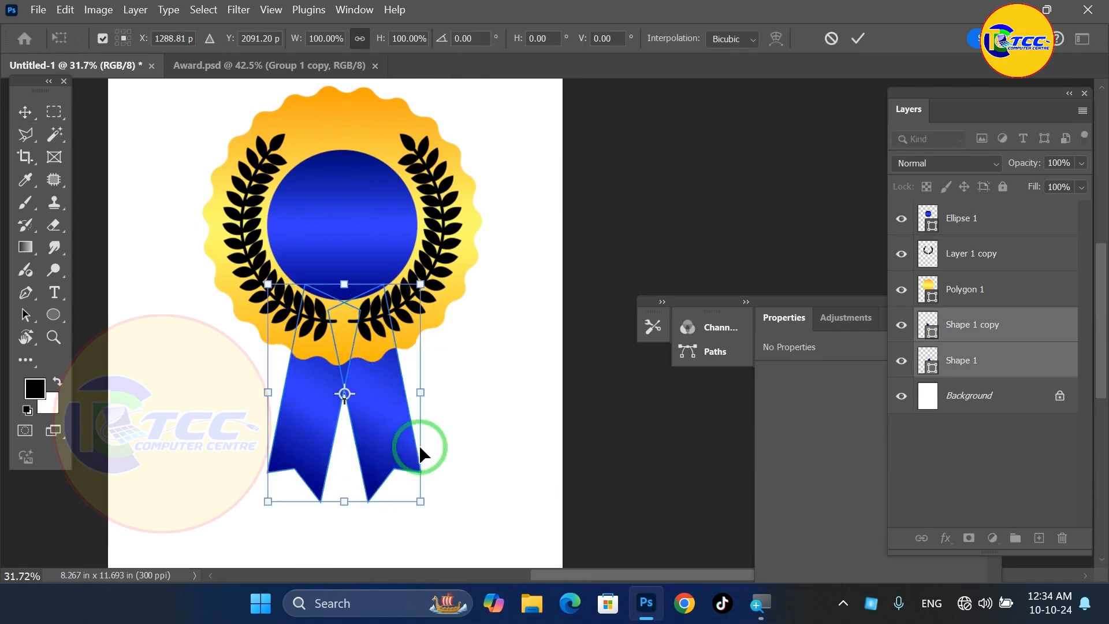
pyautogui.press('Return')
# Rotate the right ribbon tail slightly counter-clockwise so its lower end spreads outward
pyautogui.click(394, 458)
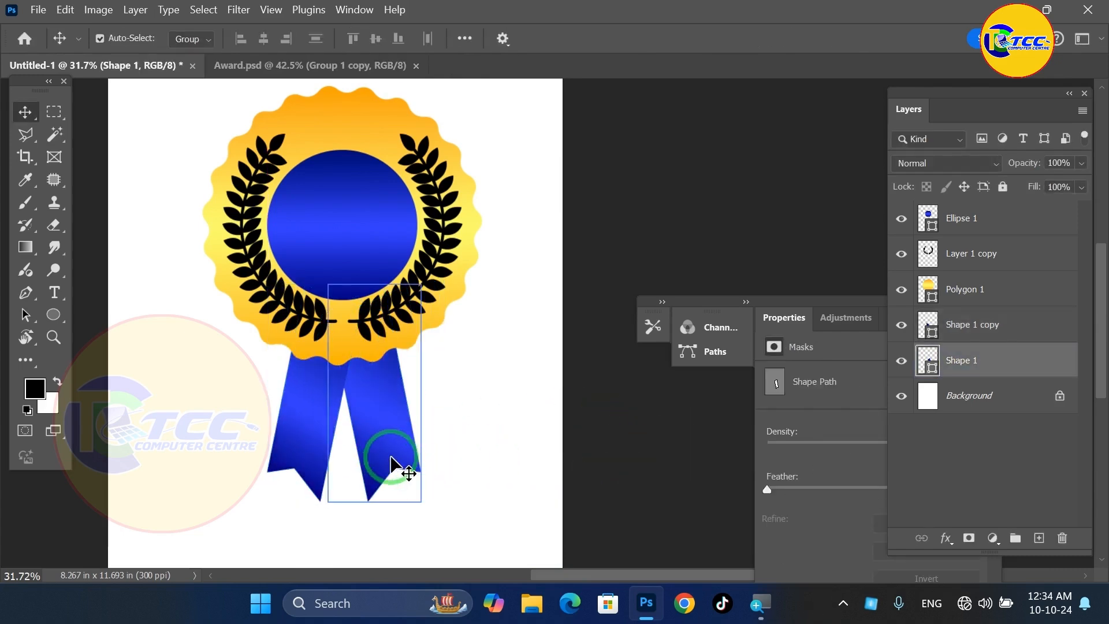
pyautogui.hotkey('ctrl', 't')
pyautogui.moveTo(487, 470); pyautogui.dragTo(498, 455)
pyautogui.press('Return')
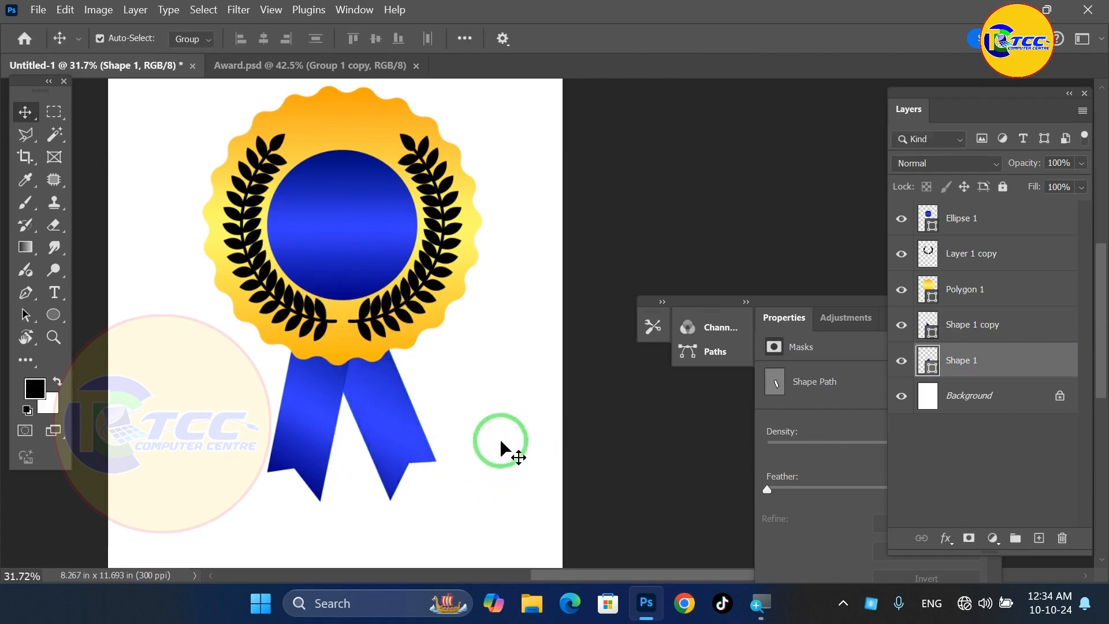
# Rotate the left ribbon tail slightly clockwise so its lower end spreads outward
pyautogui.click(310, 446)
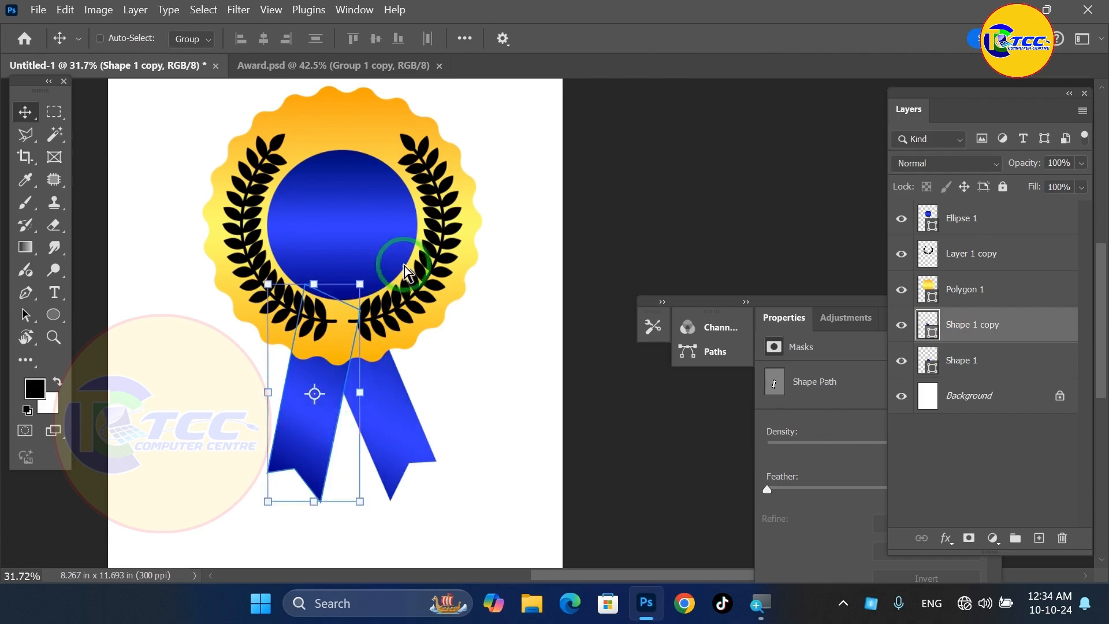
pyautogui.hotkey('ctrl', 't')
pyautogui.moveTo(404, 266); pyautogui.dragTo(411, 269)
pyautogui.press('Return')
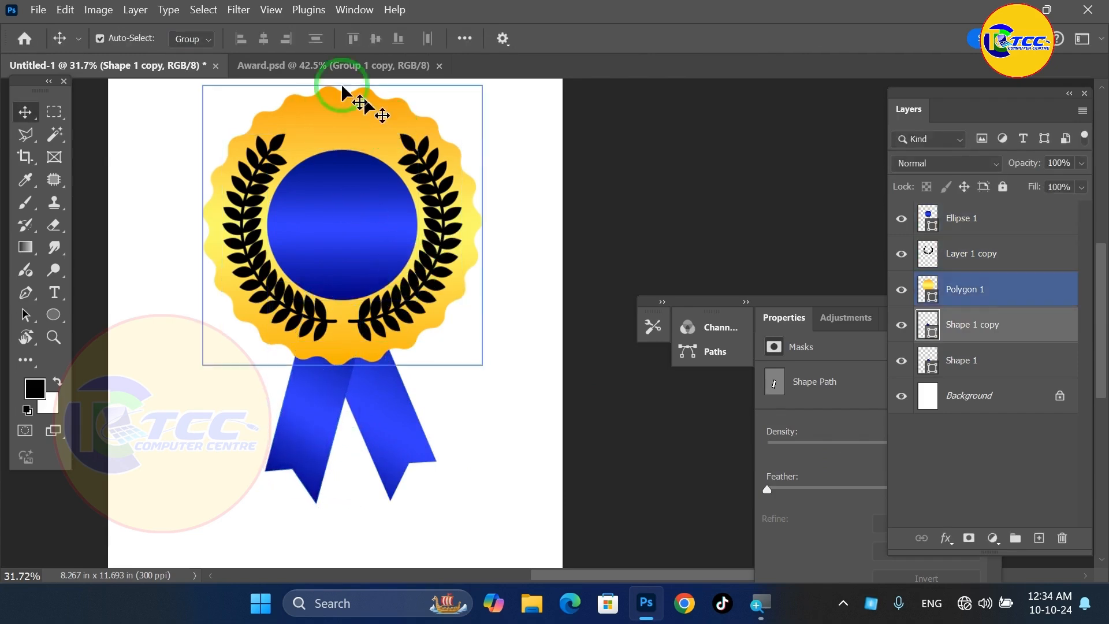
# Examine the star and text inside the blue circle in Award.psd and return to the Untitled-1 document
pyautogui.click(321, 67)
pyautogui.scroll(1, 353, 119)
pyautogui.moveTo(356, 115); pyautogui.dragTo(359, 220)
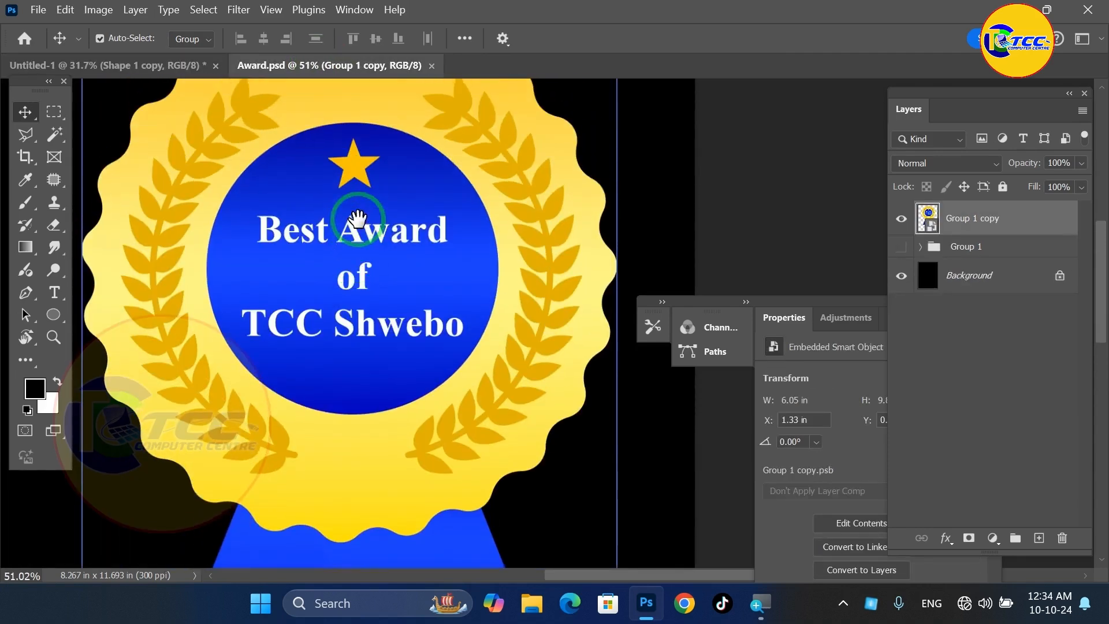
pyautogui.click(151, 68)
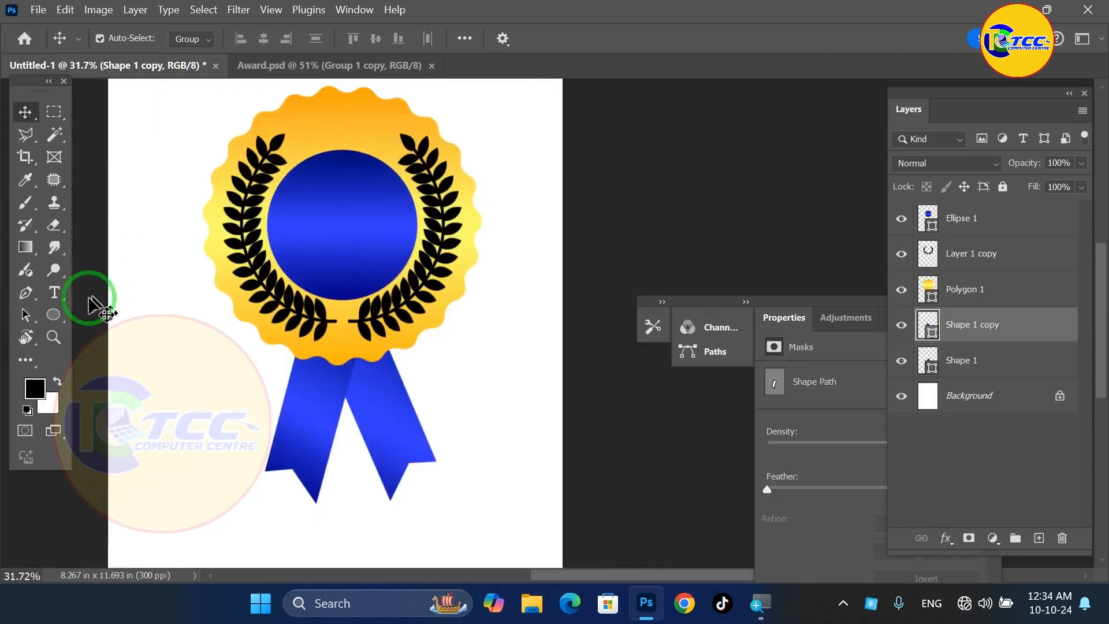
# Set up the Polygon tool for a star with 5 sides, a 50% star ratio and smooth star indents turned off
pyautogui.click(55, 317)
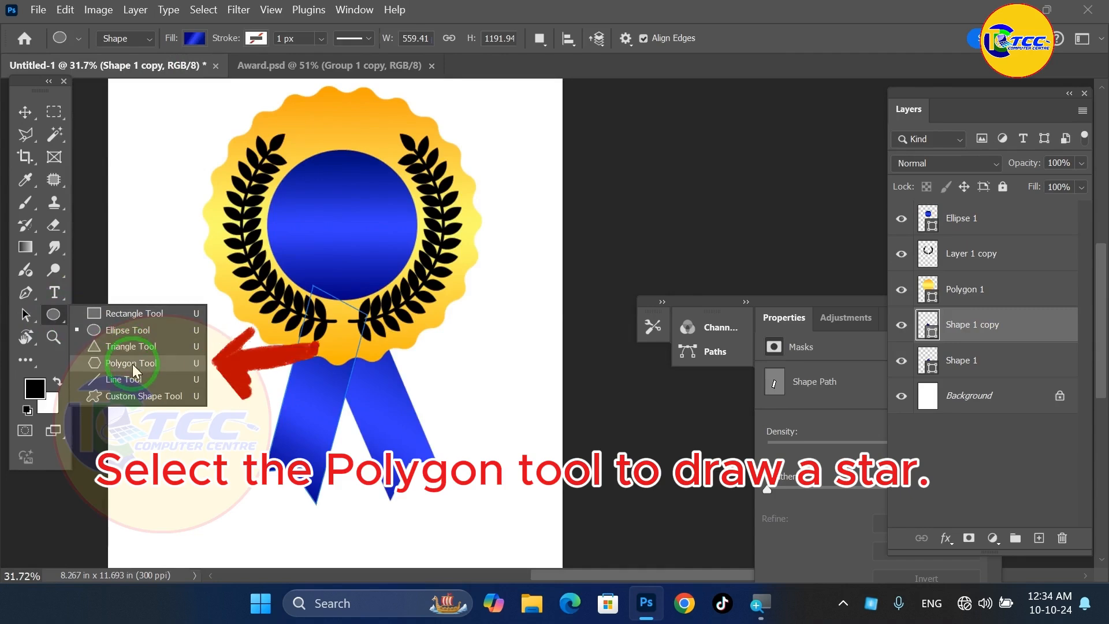
pyautogui.hotkey('shift', 'u')
pyautogui.scroll(5, 358, 218)
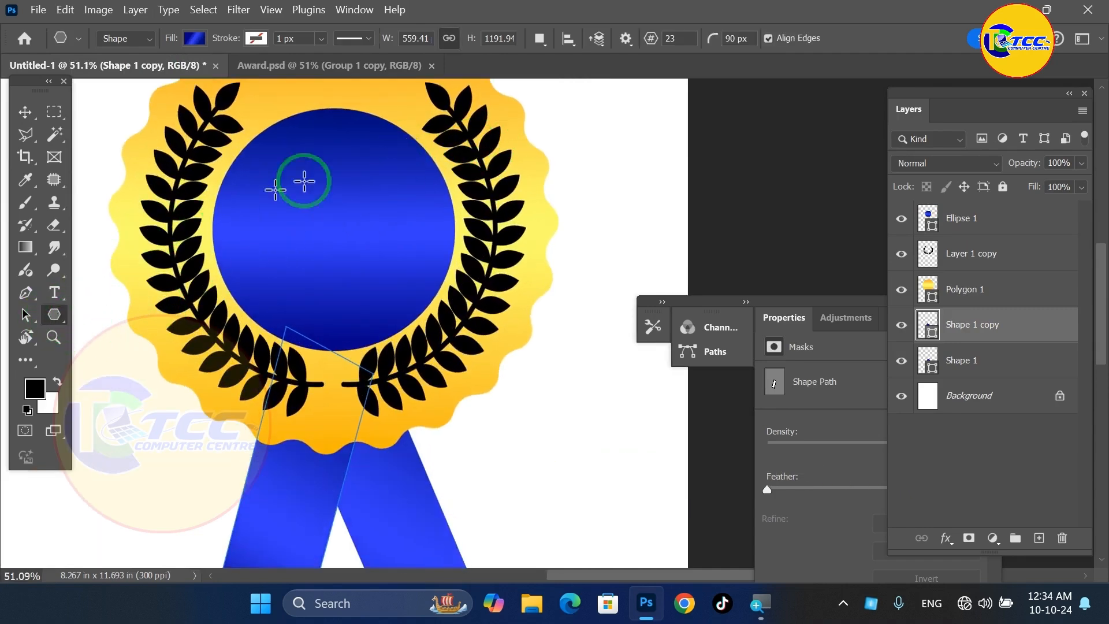
pyautogui.scroll(1, 541, 328)
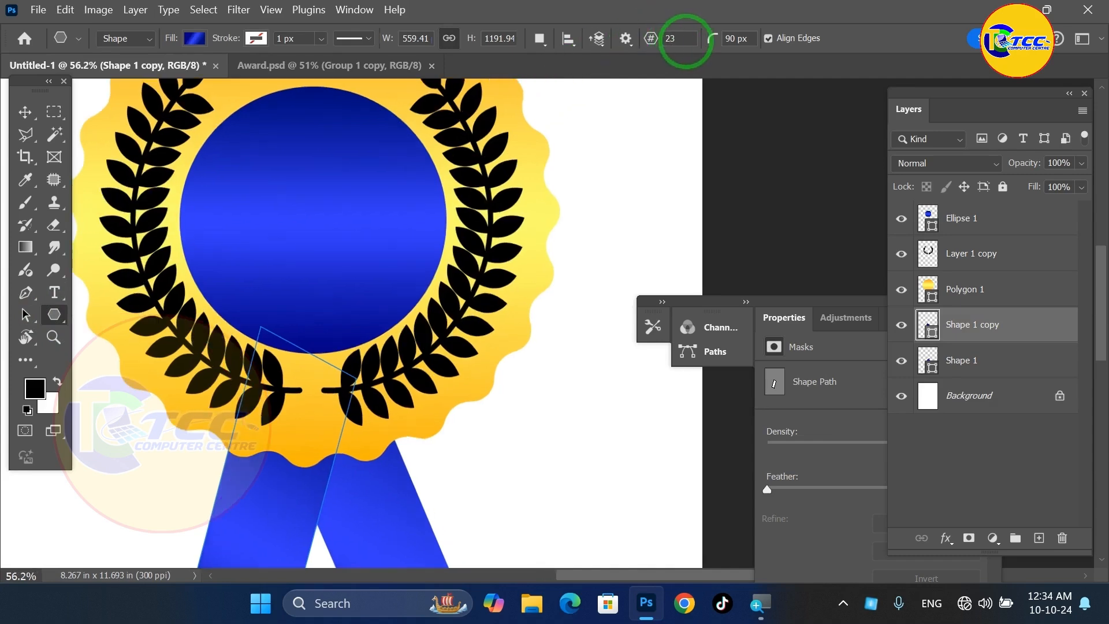
pyautogui.moveTo(683, 37); pyautogui.dragTo(662, 37)
pyautogui.write('5')
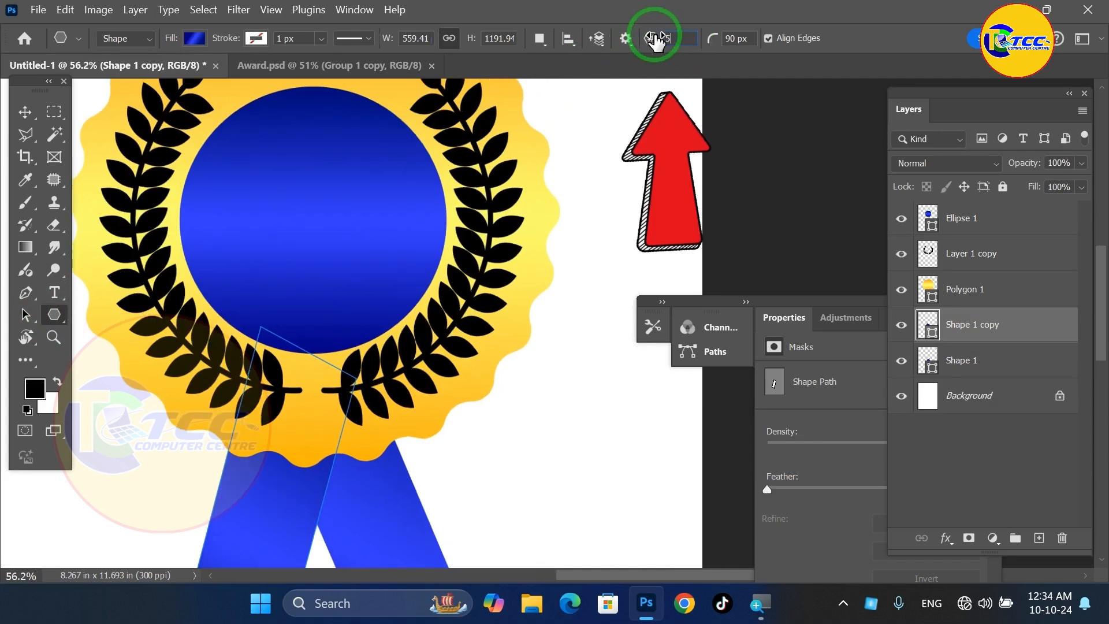
pyautogui.click(628, 40)
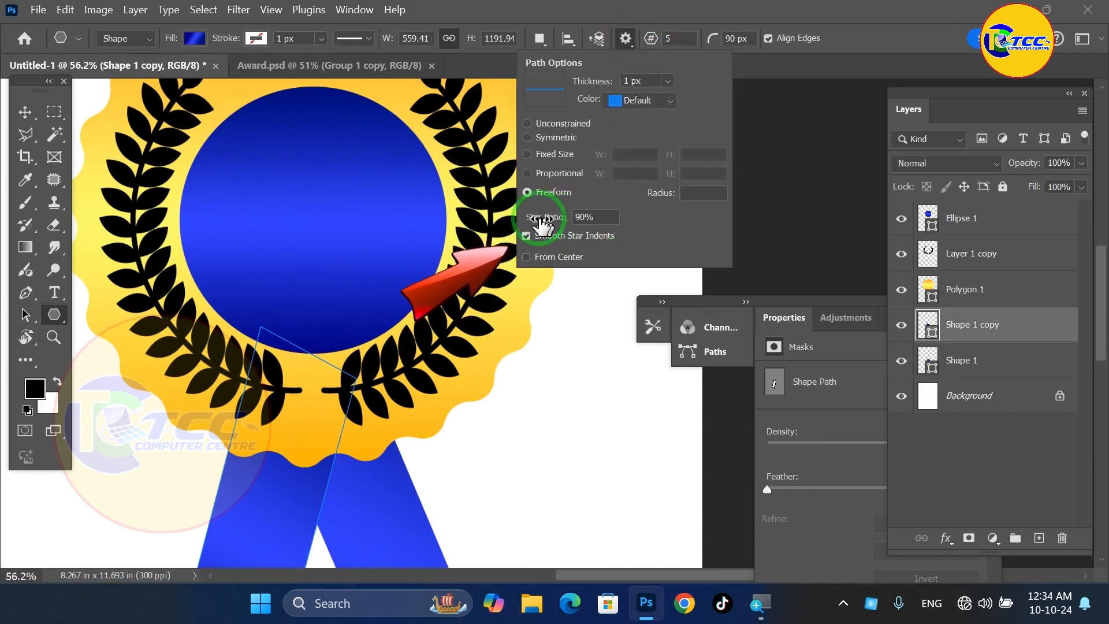
pyautogui.click(526, 236)
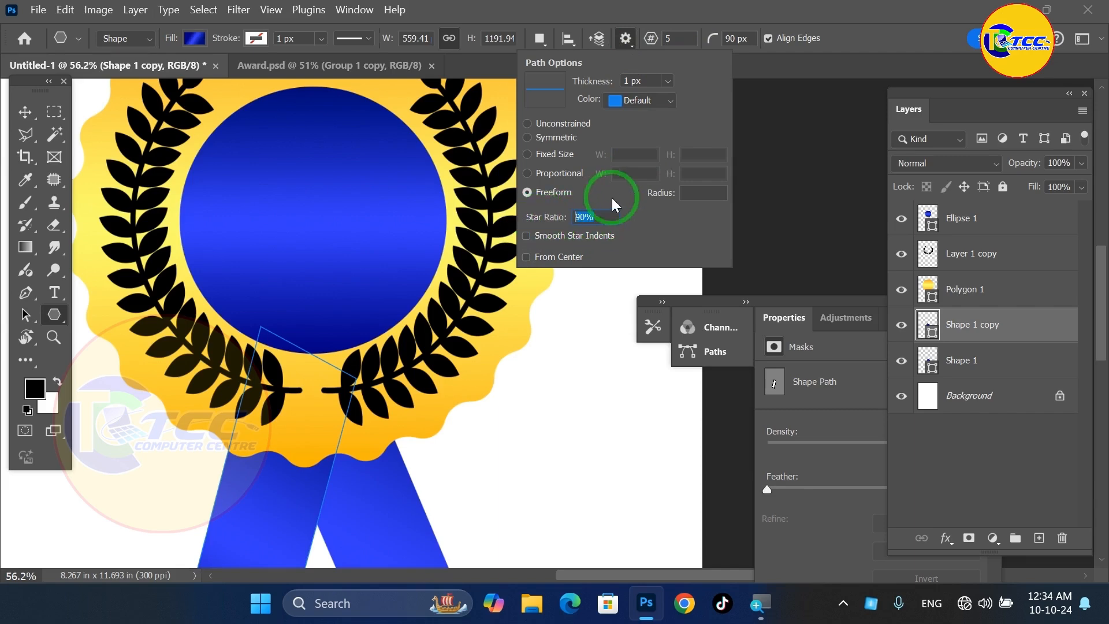
pyautogui.write('50')
pyautogui.press('Return')
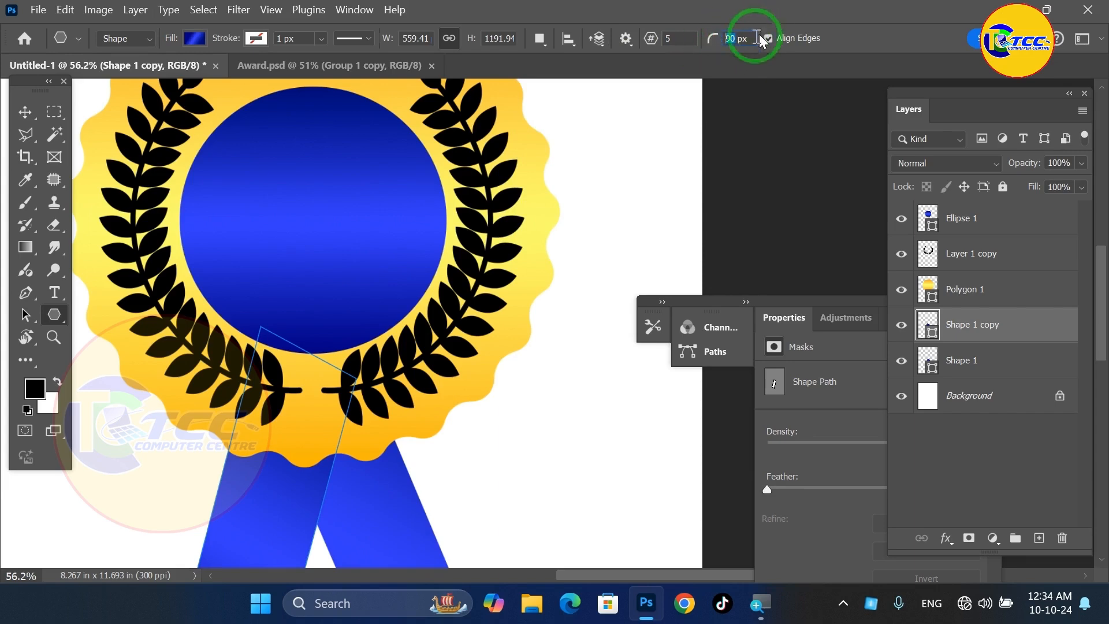
# Set the polygon corner radius to 0 px and draw a star about 245 by 233 px in the upper part of the blue circle
pyautogui.moveTo(630, 161); pyautogui.dragTo(666, 155)
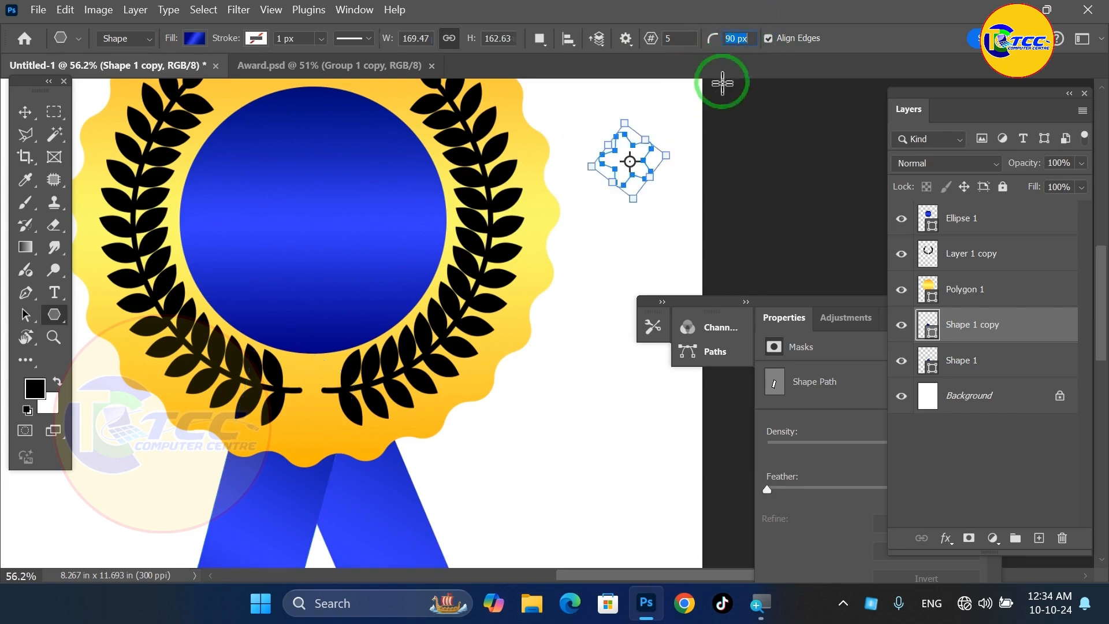
pyautogui.press('Return')
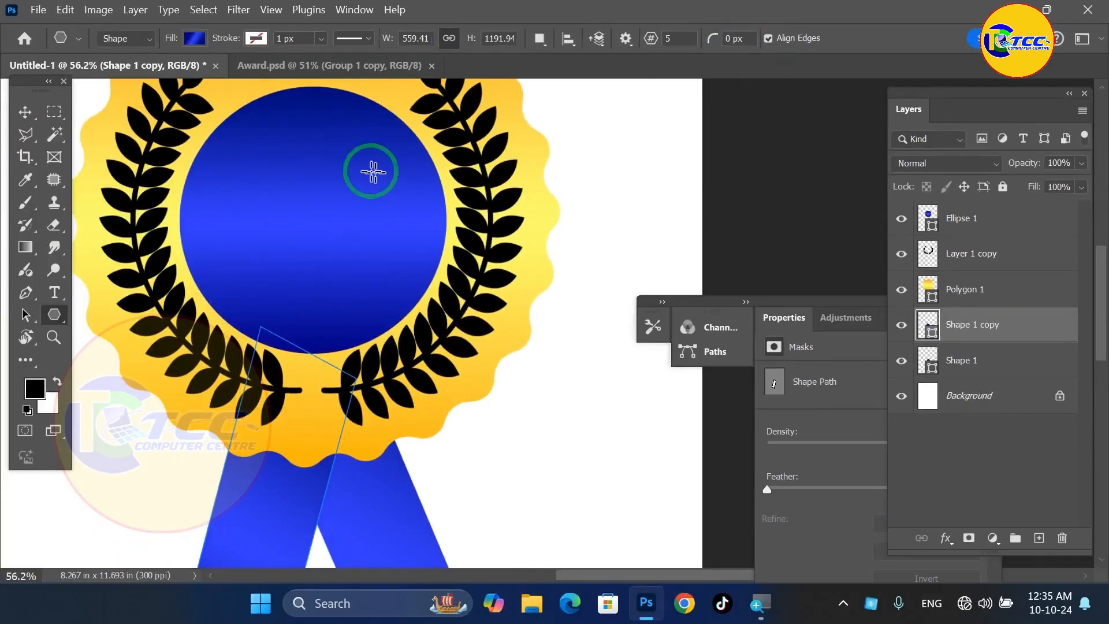
pyautogui.moveTo(271, 160); pyautogui.dragTo(377, 193)
# Fill the star with a solid golden yellow and move its layer above the Ellipse 1 circle layer
pyautogui.click(193, 39)
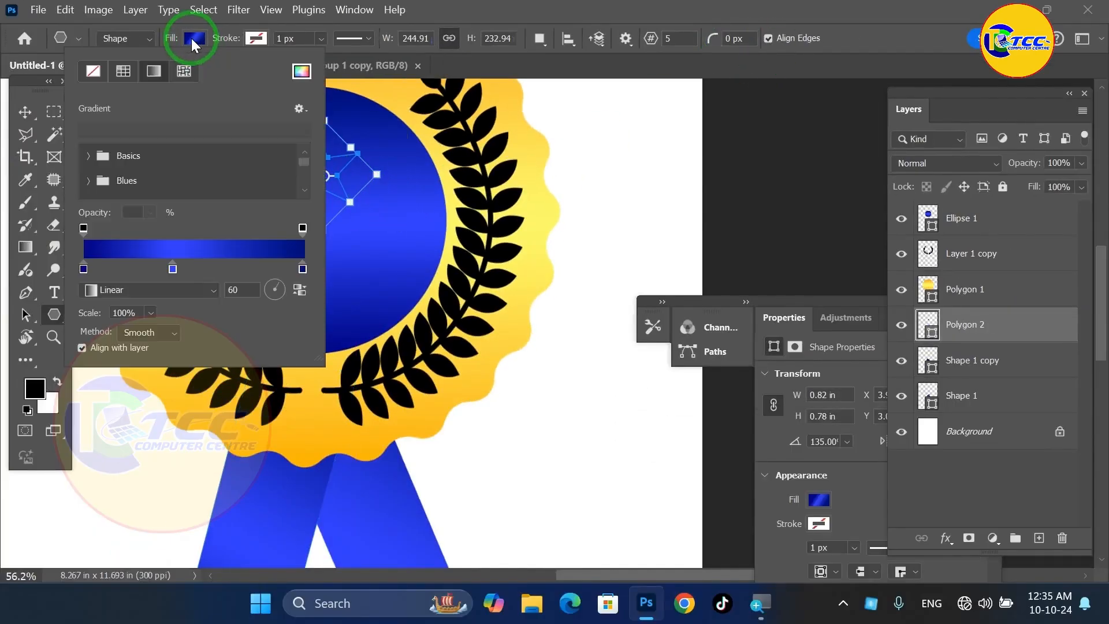
pyautogui.click(300, 71)
pyautogui.click(399, 106)
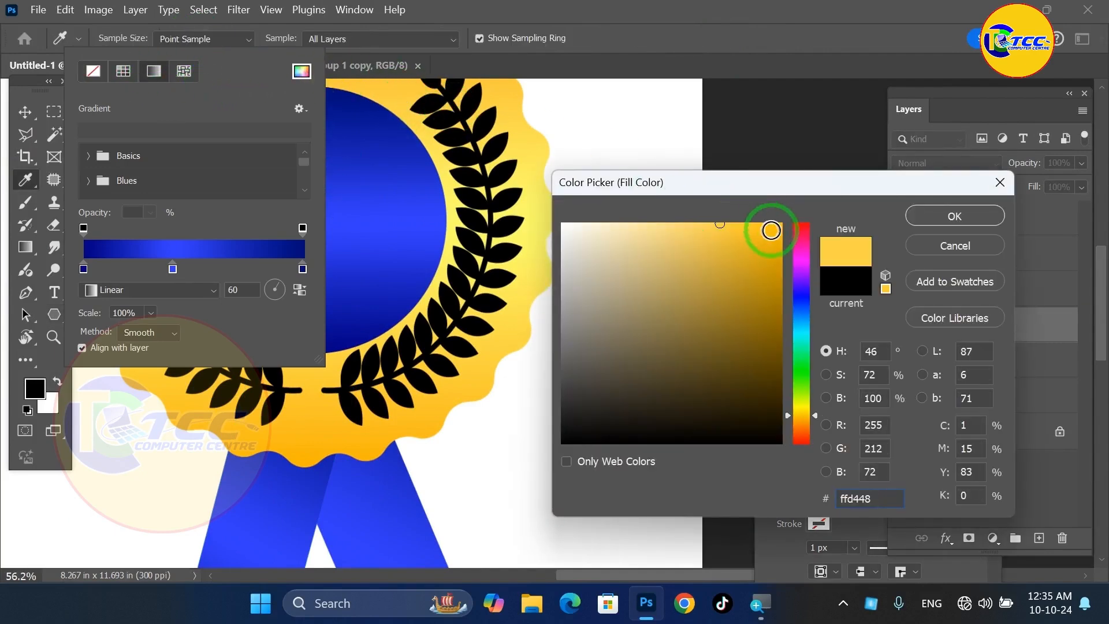
pyautogui.click(932, 221)
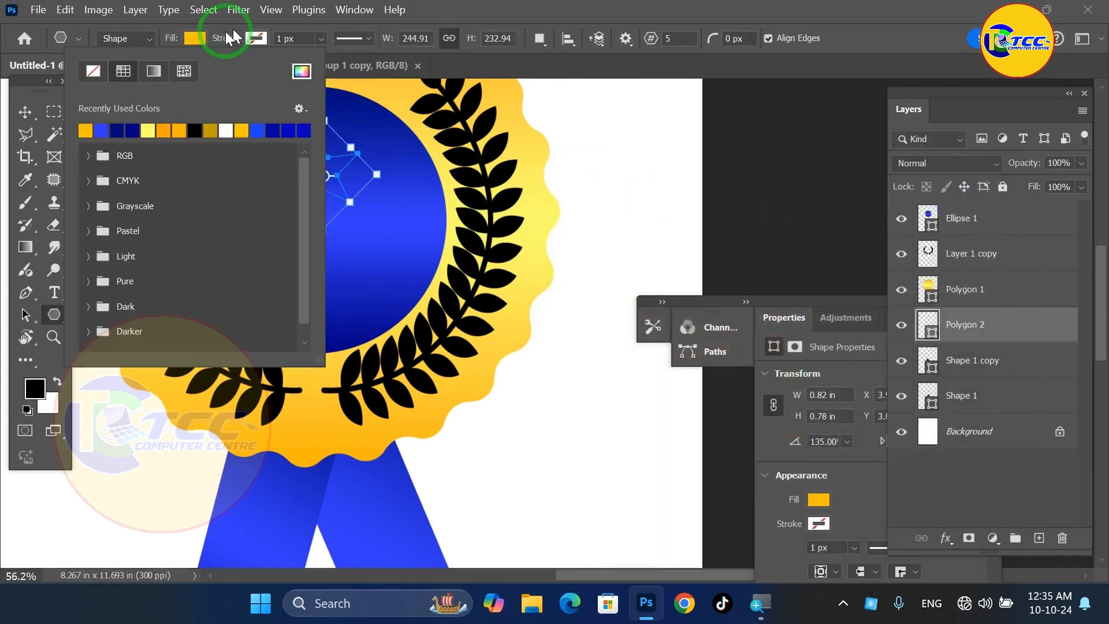
pyautogui.click(197, 38)
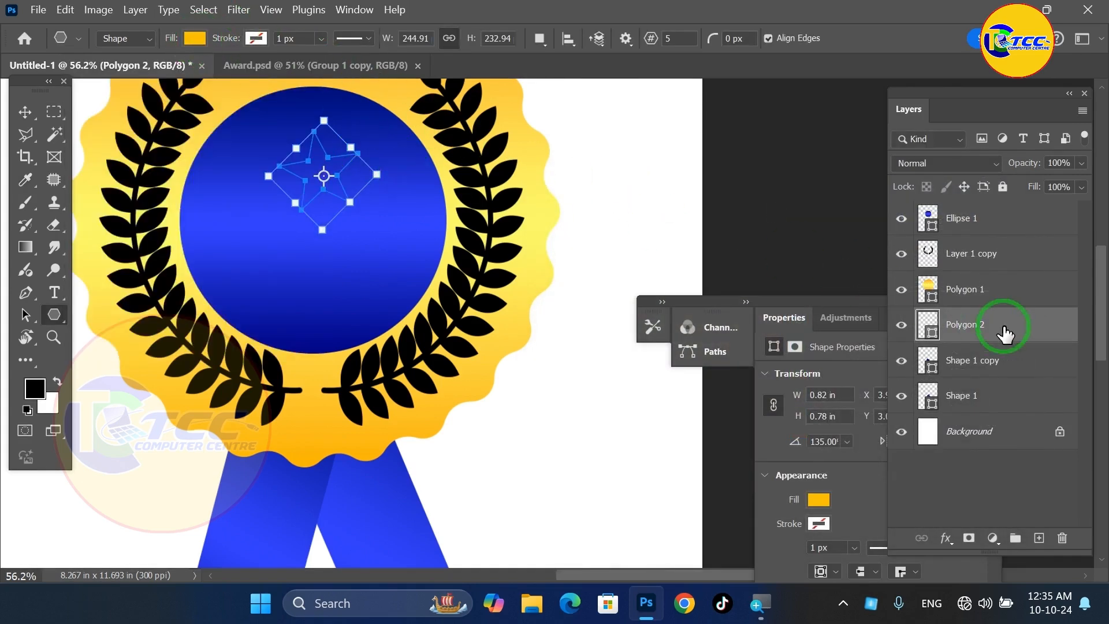
pyautogui.press('v')
pyautogui.moveTo(978, 334); pyautogui.dragTo(986, 208)
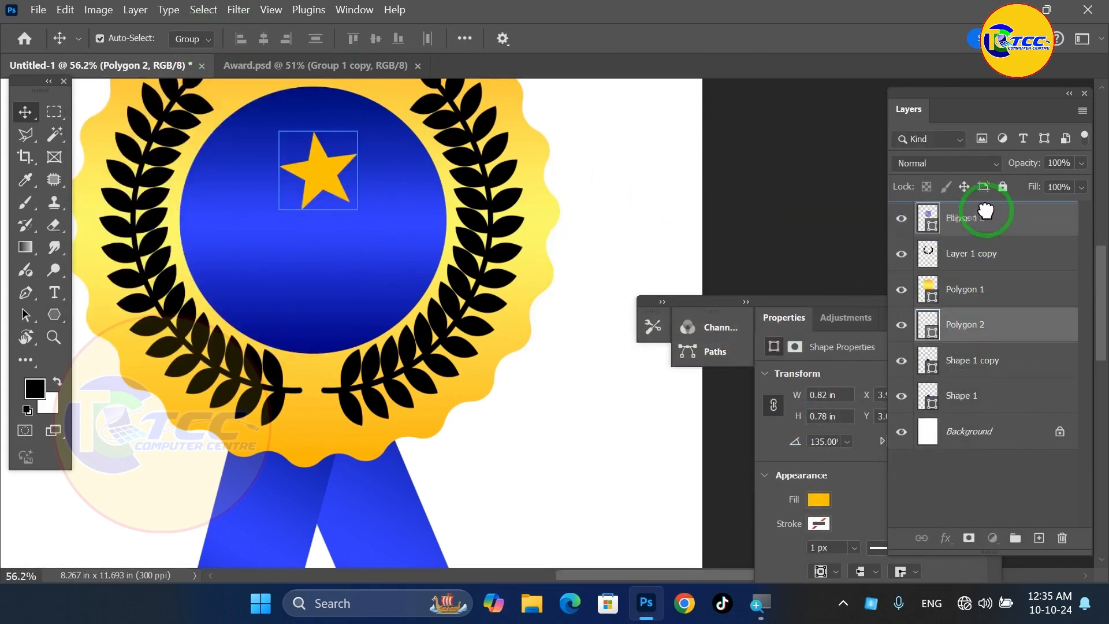
# Rotate the star upright, scaled down to about 0.48 by 0.46 in, centred near the upper edge of the blue circle
pyautogui.hotkey('ctrl', 't')
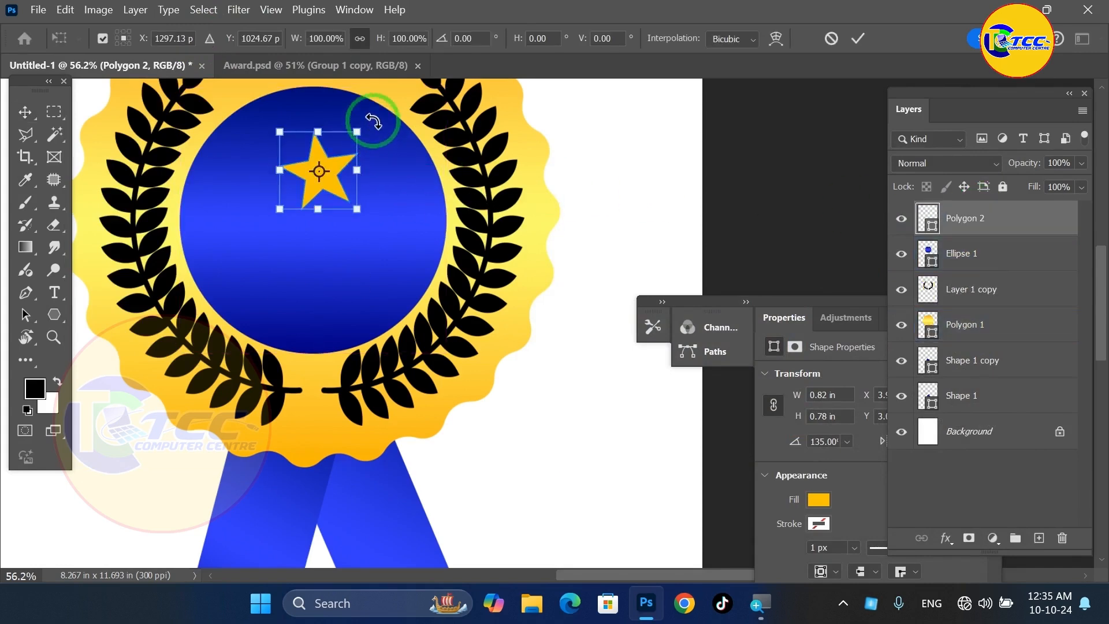
pyautogui.moveTo(366, 118); pyautogui.dragTo(313, 119)
pyautogui.press('Return')
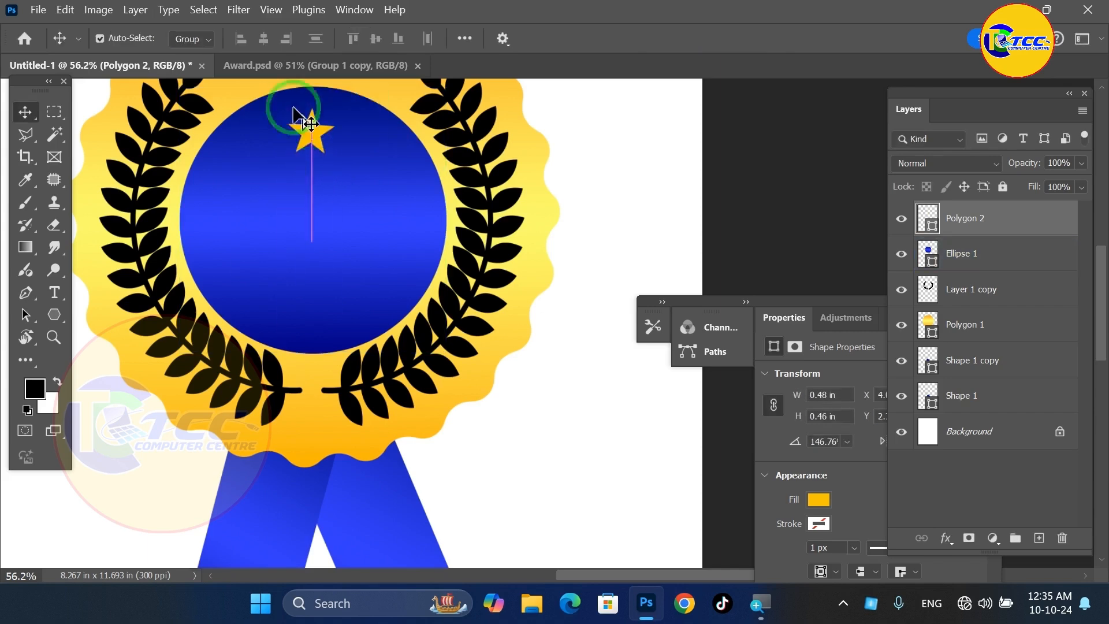
# Add centred Times New Roman Bold text at 21.12 pt reading "Best Award" with "TCC Shwebo" on a second line
pyautogui.press('t')
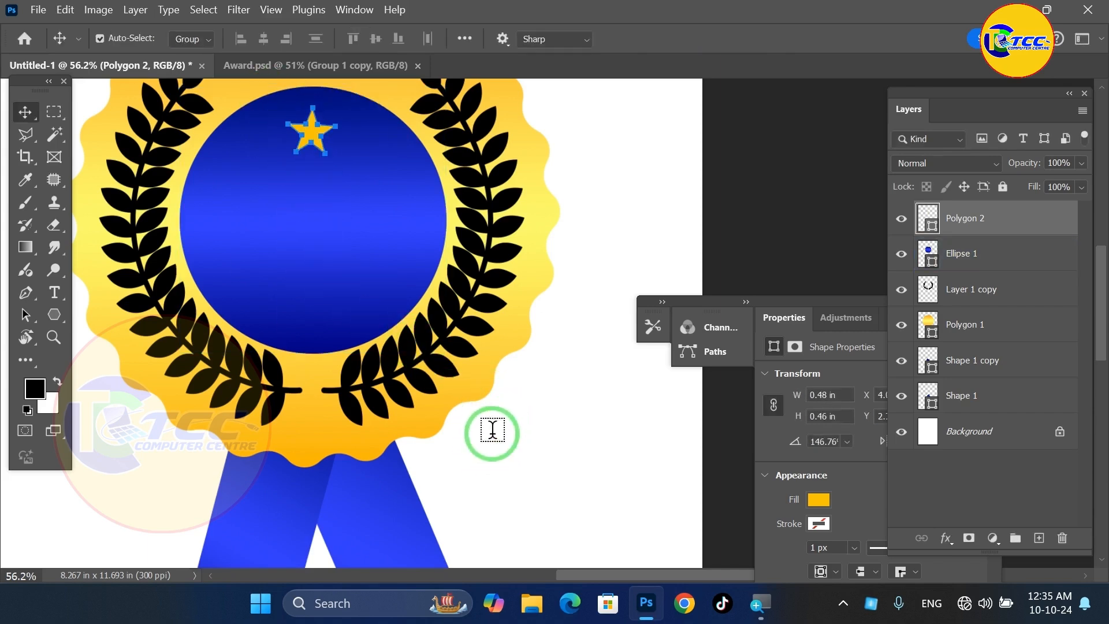
pyautogui.click(503, 466)
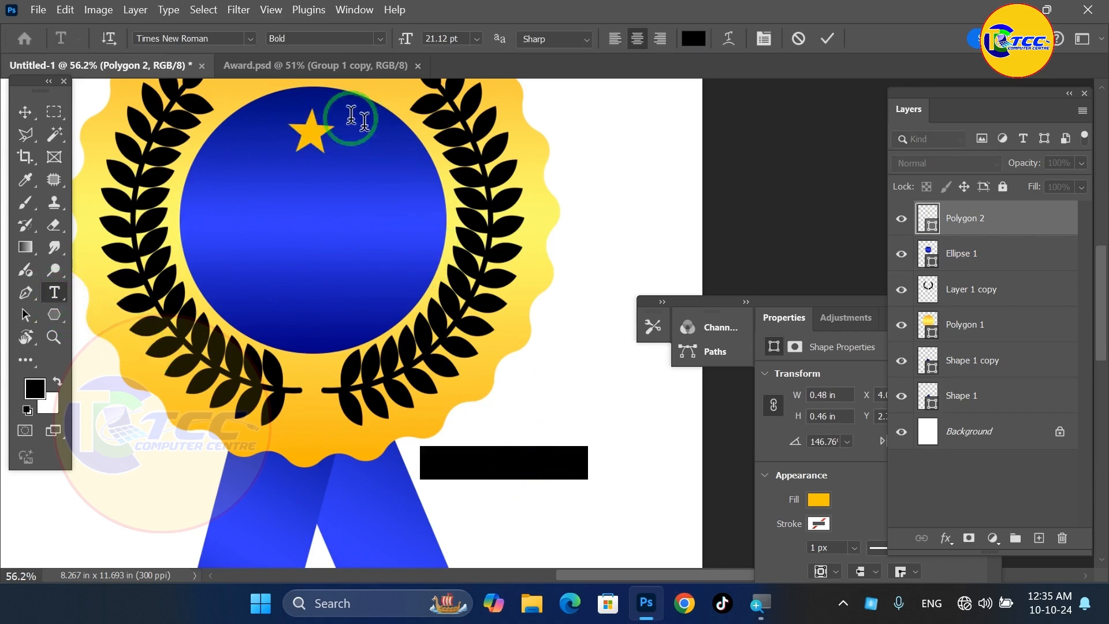
pyautogui.write('TCC')
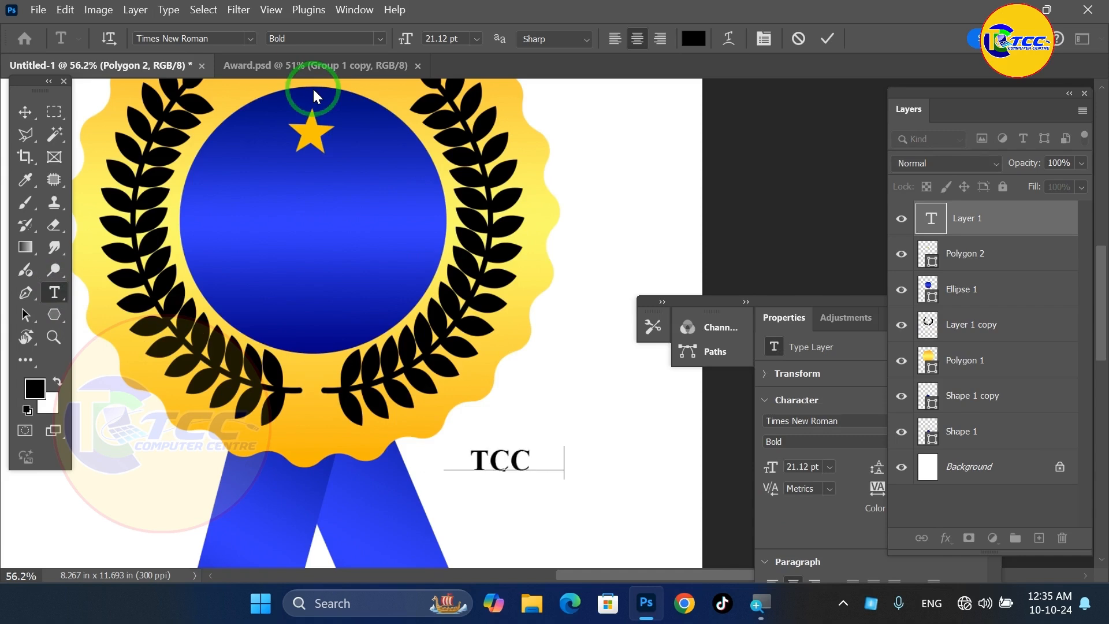
pyautogui.write(' Shwebo')
pyautogui.press('Return')
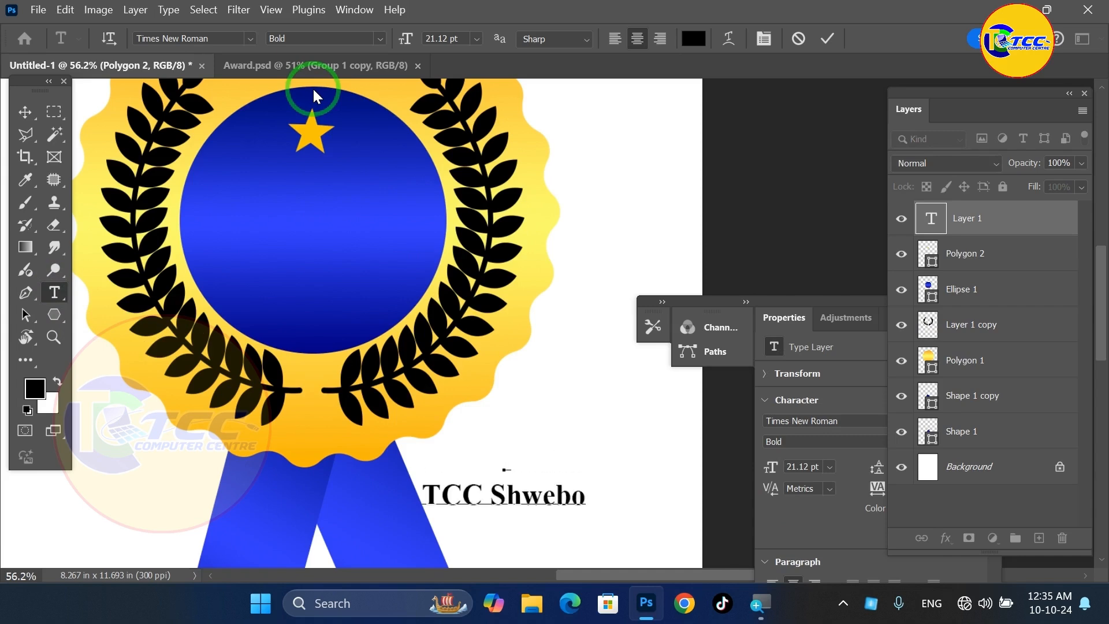
pyautogui.write('Best Awar')
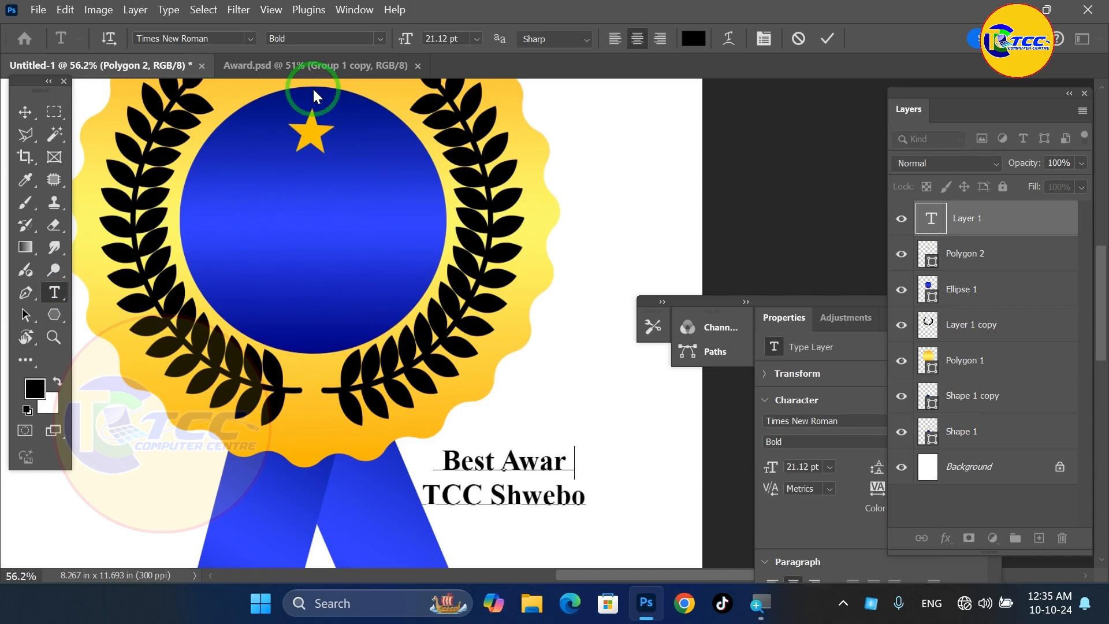
pyautogui.write('d')
pyautogui.hotkey('ctrl', 'Return')
pyautogui.press('v')
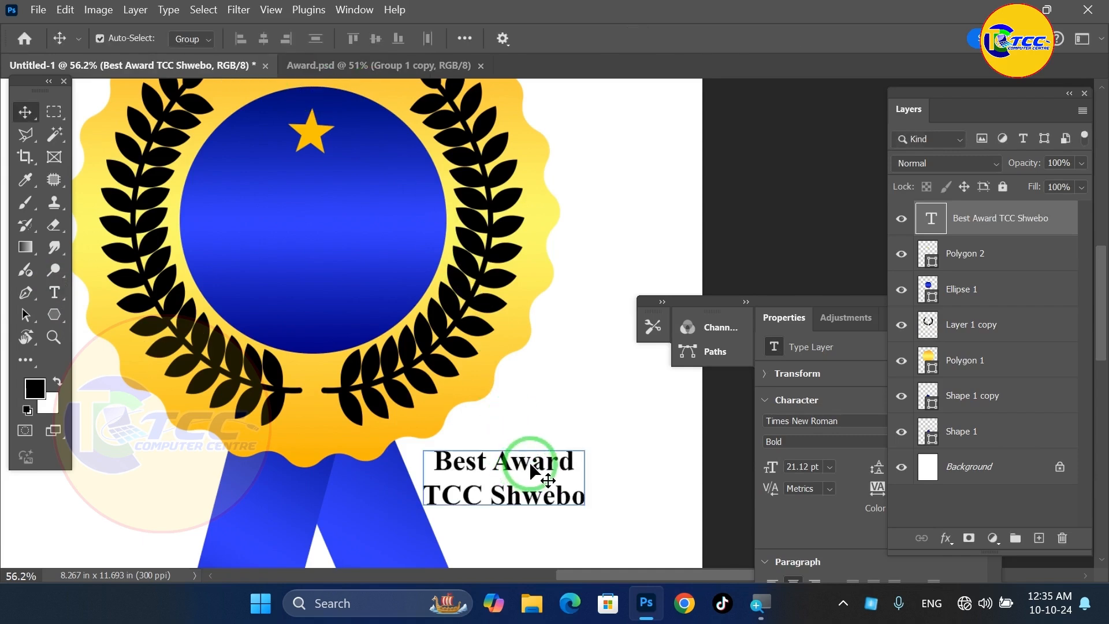
# Move the award text to the centre of the blue circle and recolour it white
pyautogui.click(22, 67)
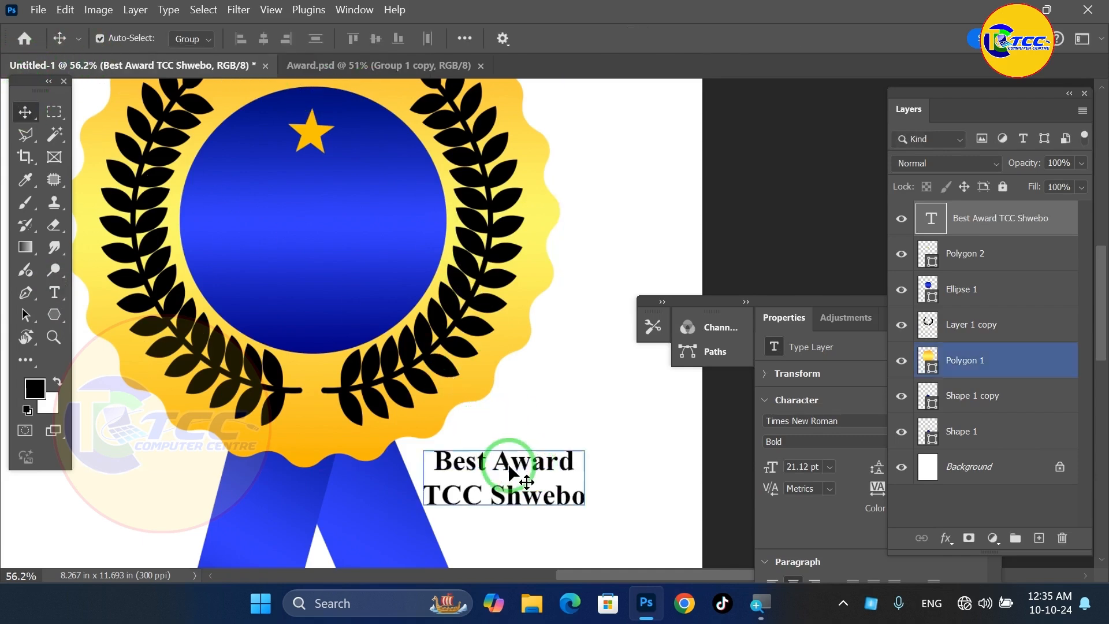
pyautogui.moveTo(508, 462); pyautogui.dragTo(324, 217)
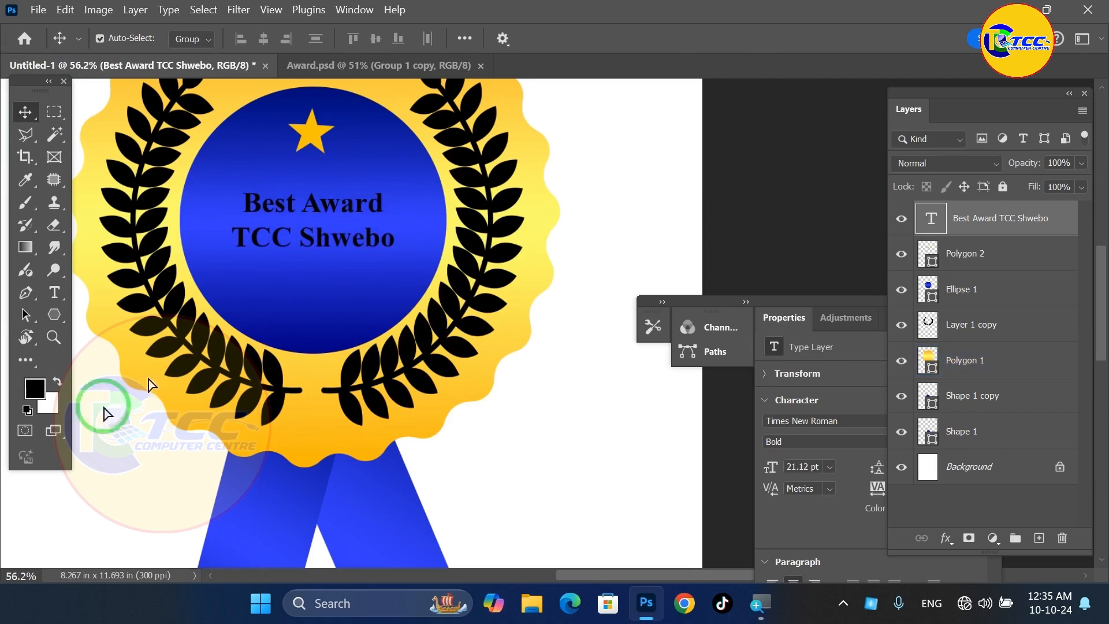
pyautogui.click(335, 257)
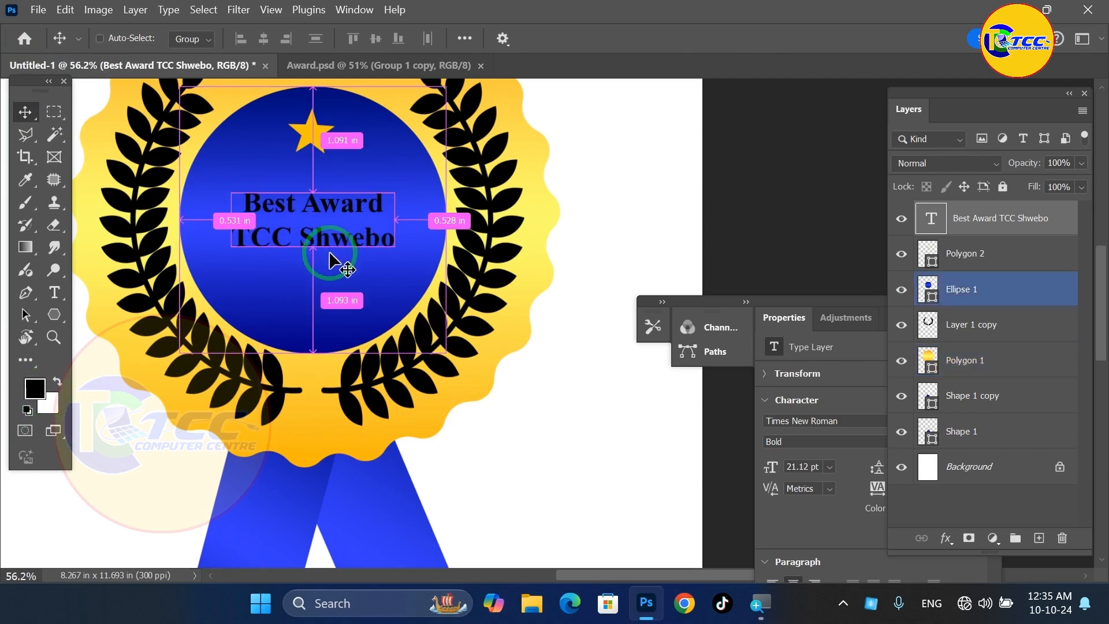
pyautogui.hotkey('ctrl', 'BackSpace')
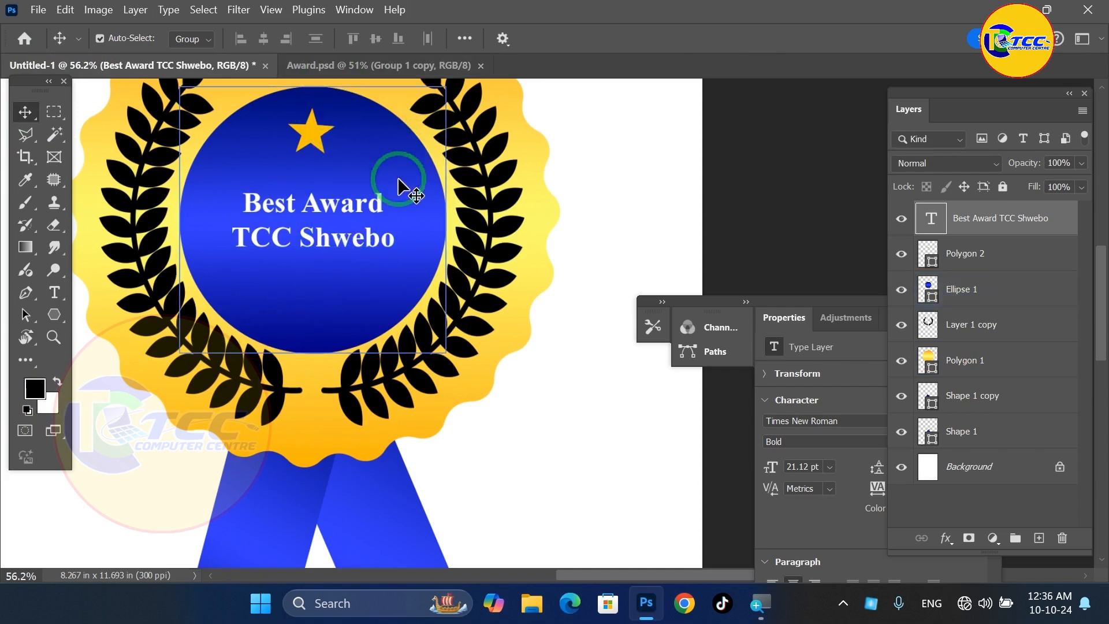
pyautogui.scroll(-1, 376, 222)
pyautogui.click(370, 227)
pyautogui.scroll(-1, 409, 200)
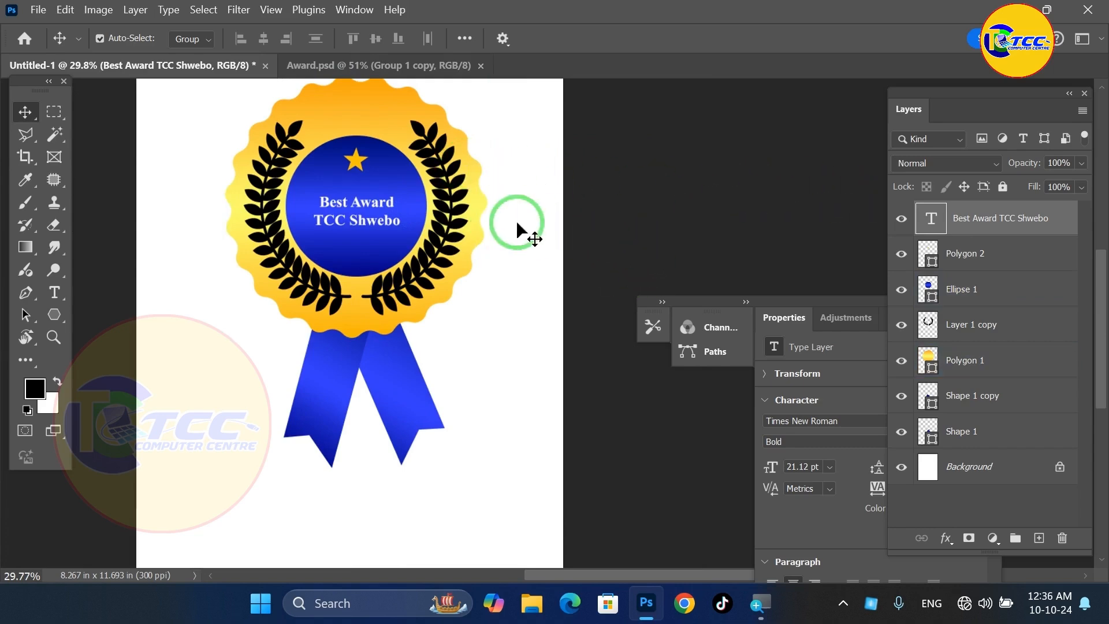
# Start a Gradient Map adjustment on the leaf wreath layer, Layer 1 copy, and open its gradient for editing
pyautogui.click(463, 174)
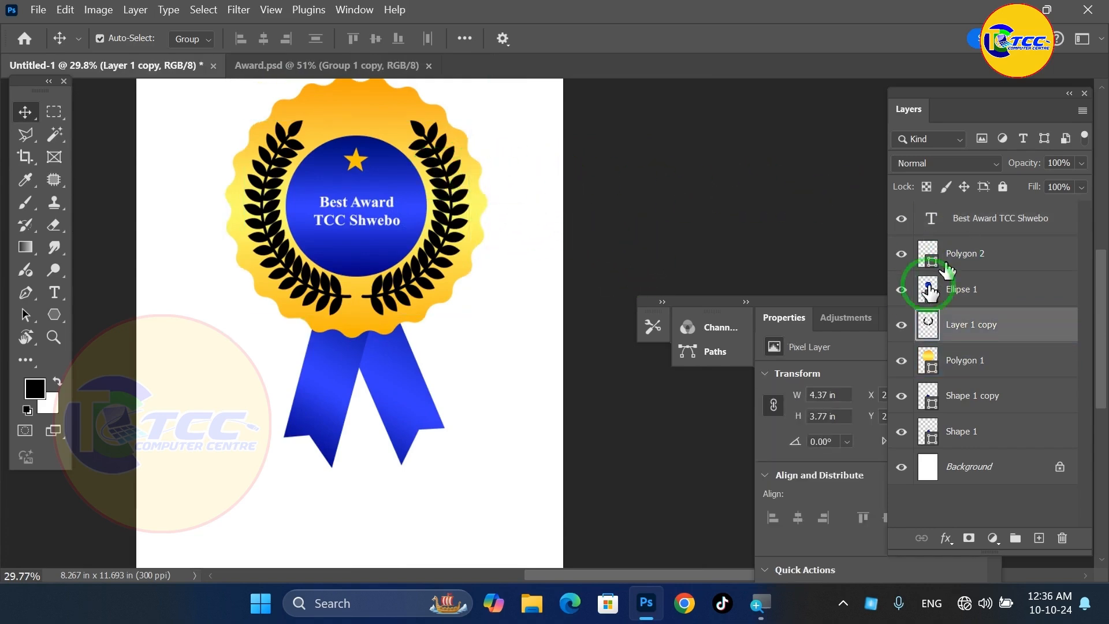
pyautogui.click(909, 327)
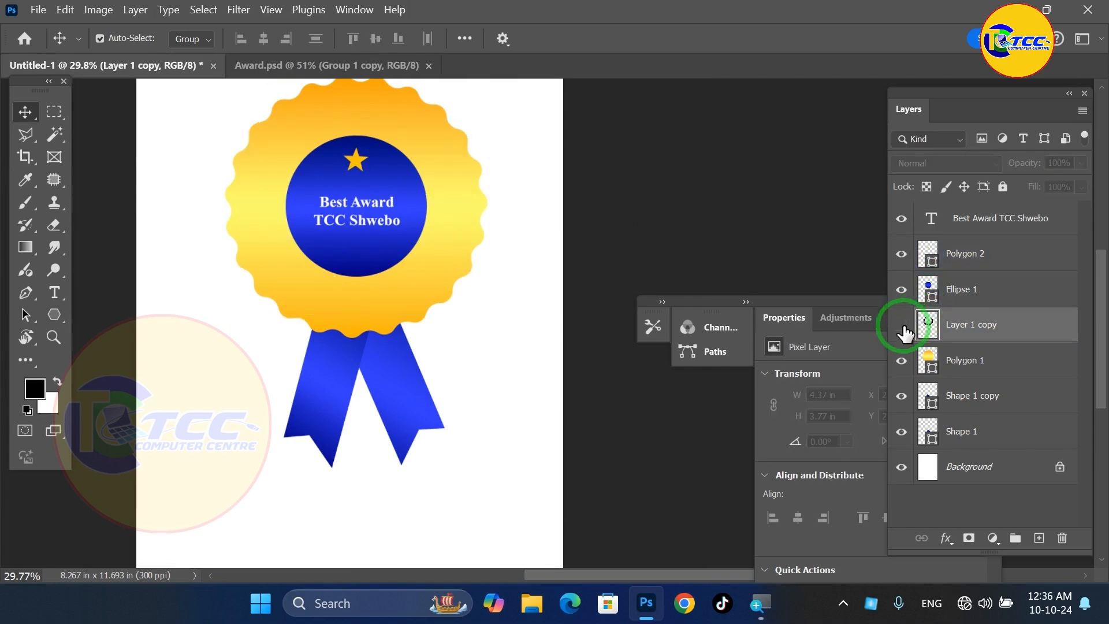
pyautogui.click(901, 324)
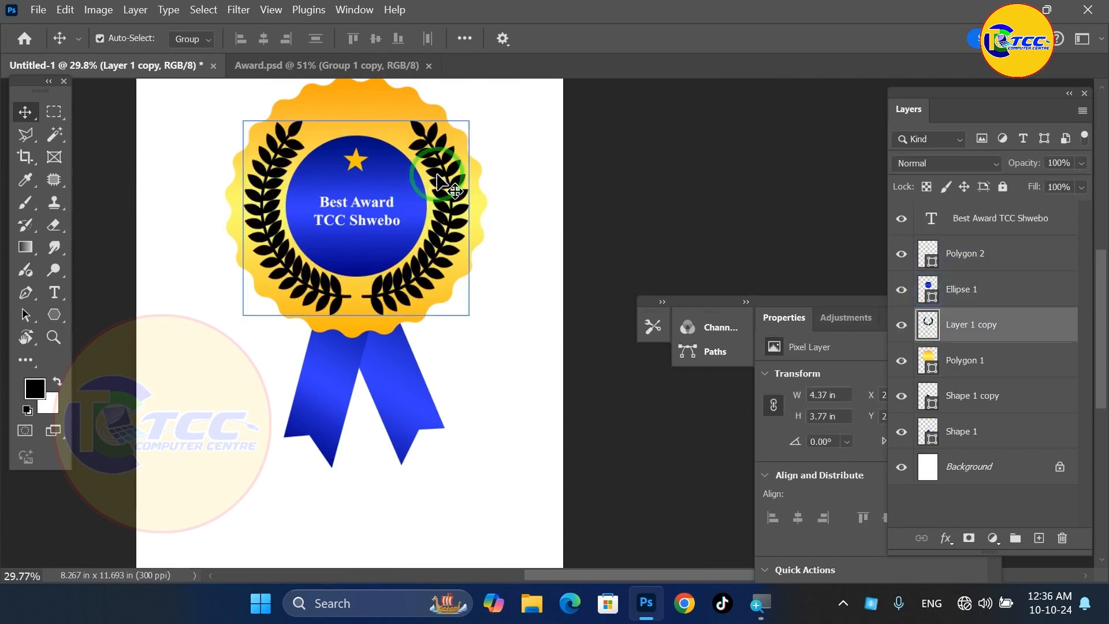
pyautogui.click(99, 11)
pyautogui.moveTo(115, 52)
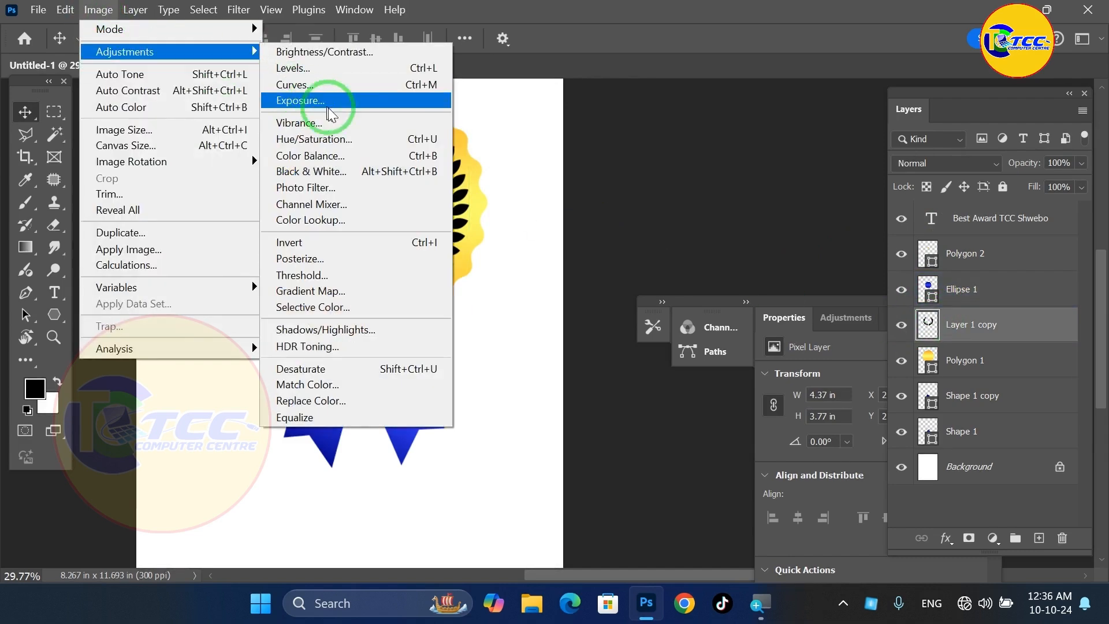
pyautogui.click(312, 292)
pyautogui.click(793, 185)
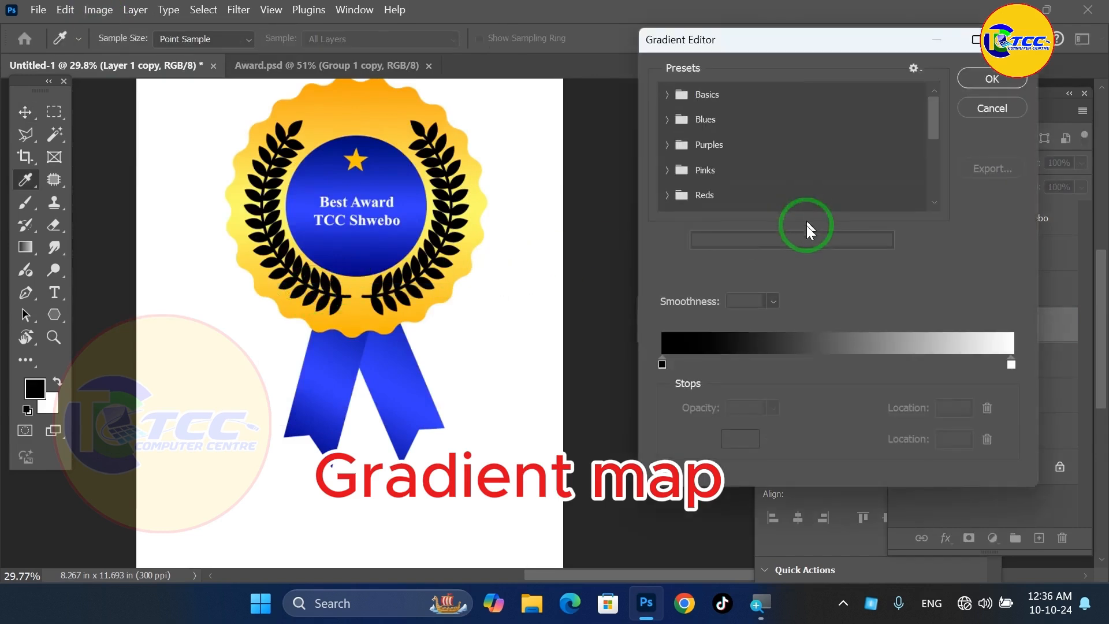
# Set the gradient map's black stop to dark gold bea500 and shift it to location 5
pyautogui.doubleClick(663, 362)
pyautogui.moveTo(751, 273); pyautogui.dragTo(796, 221)
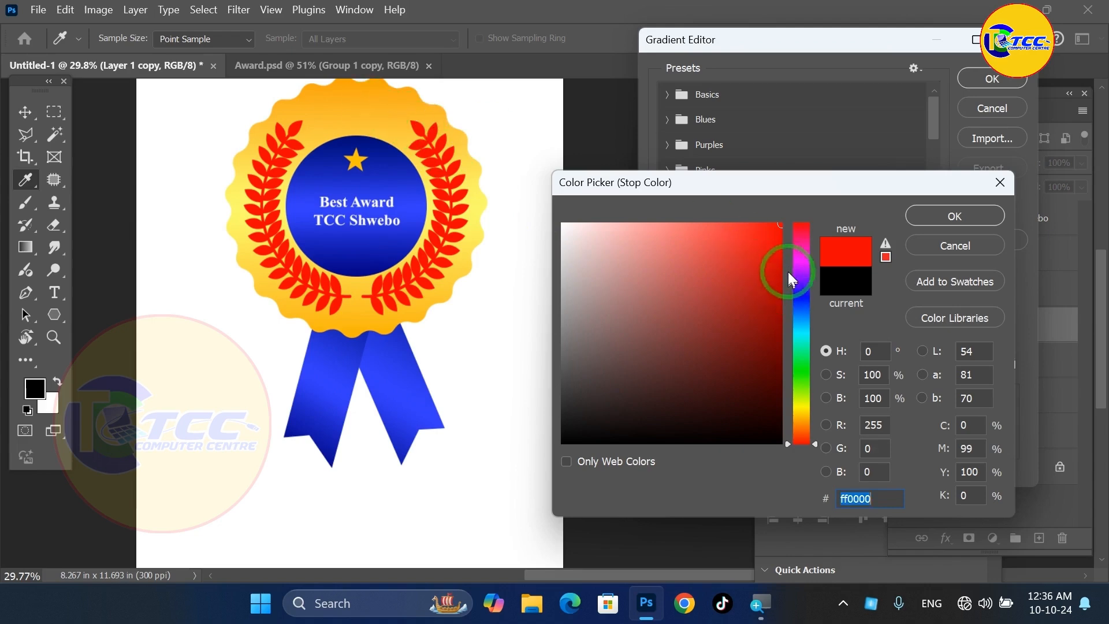
pyautogui.click(811, 411)
pyautogui.moveTo(762, 257)
pyautogui.mouseDown()
pyautogui.moveTo(785, 329)
pyautogui.moveTo(777, 288)
pyautogui.moveTo(793, 277)
pyautogui.mouseUp()
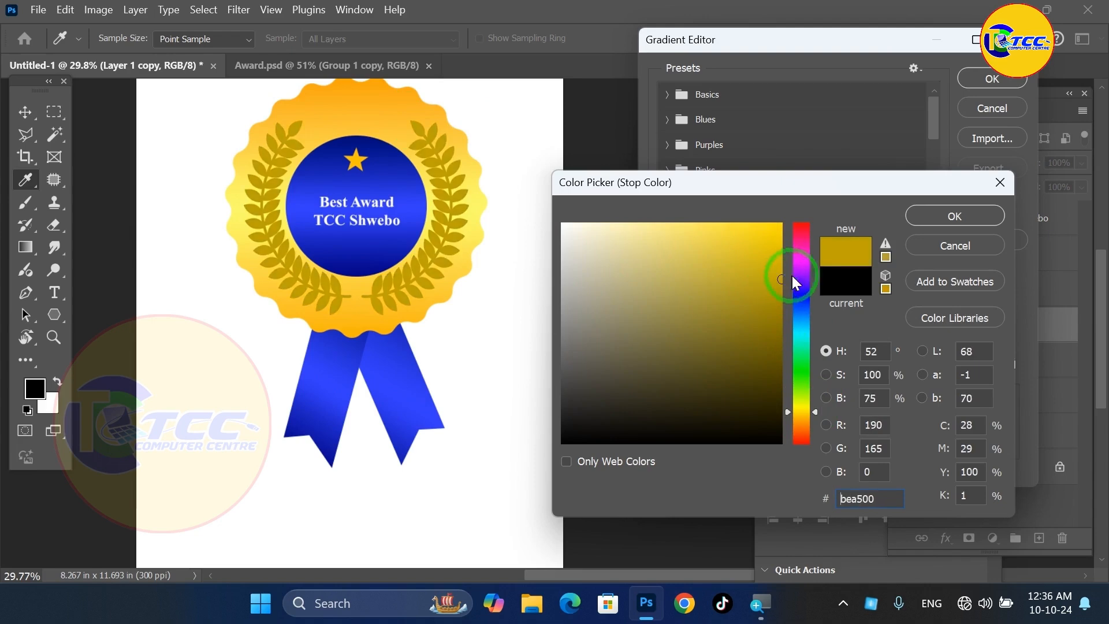
pyautogui.click(953, 217)
pyautogui.moveTo(664, 362); pyautogui.dragTo(681, 363)
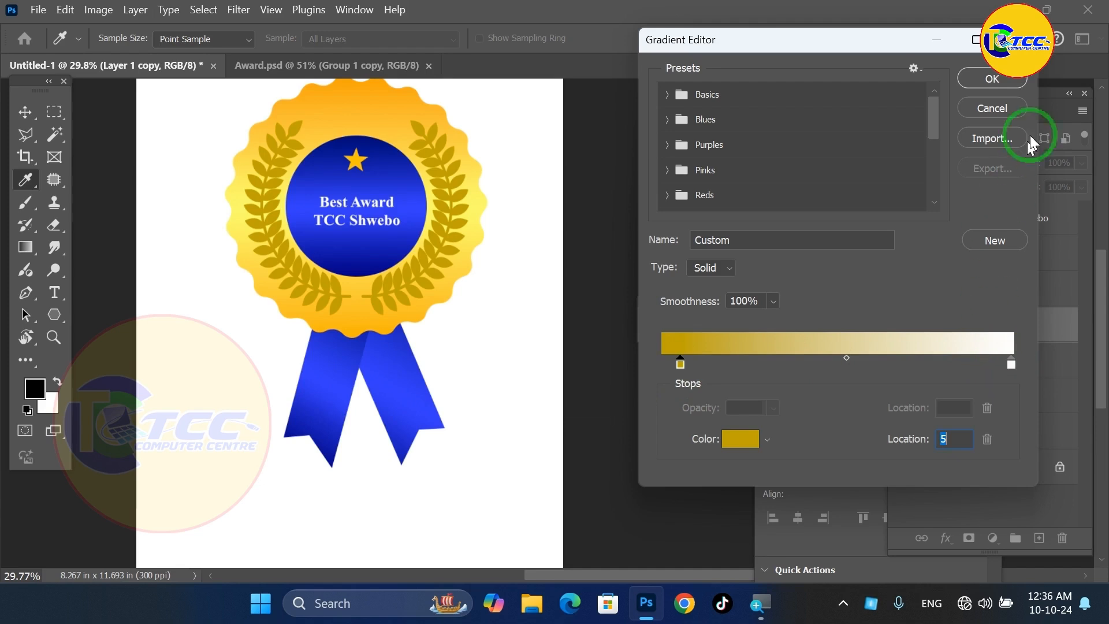
# Set the gradient map's dark stop to the warmer gold be8b00 and apply the gradient to the wreath
pyautogui.doubleClick(680, 366)
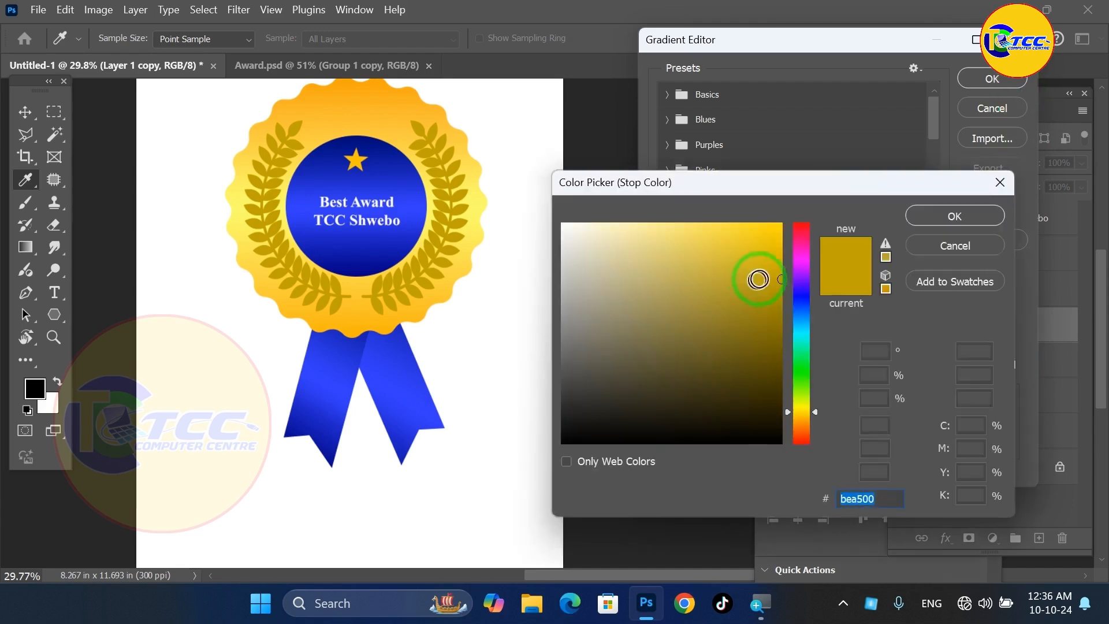
pyautogui.click(805, 415)
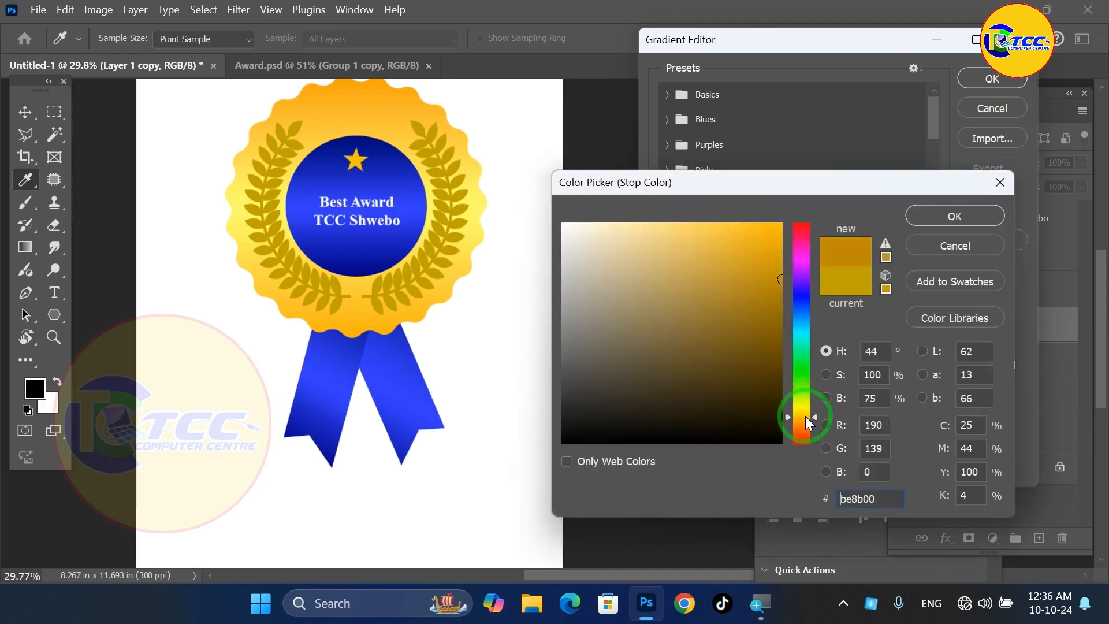
pyautogui.click(939, 222)
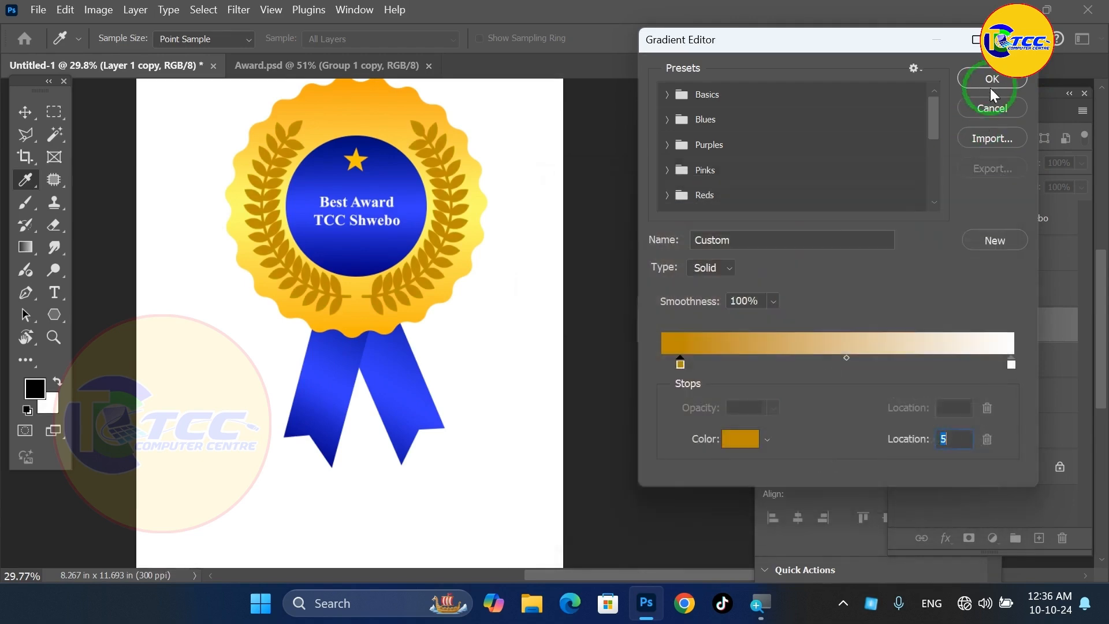
pyautogui.click(992, 78)
# Add the line "of" between "Best Award" and "TCC Shwebo" as in Award.psd, and nudge the text block slightly upward
pyautogui.click(297, 65)
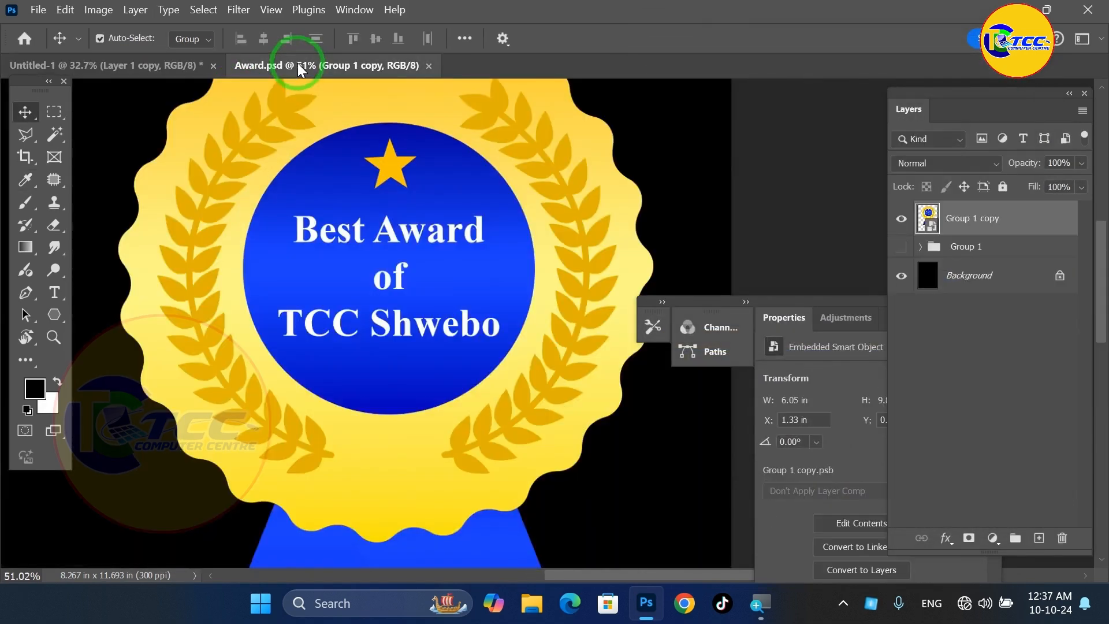
pyautogui.click(154, 68)
pyautogui.scroll(2, 383, 219)
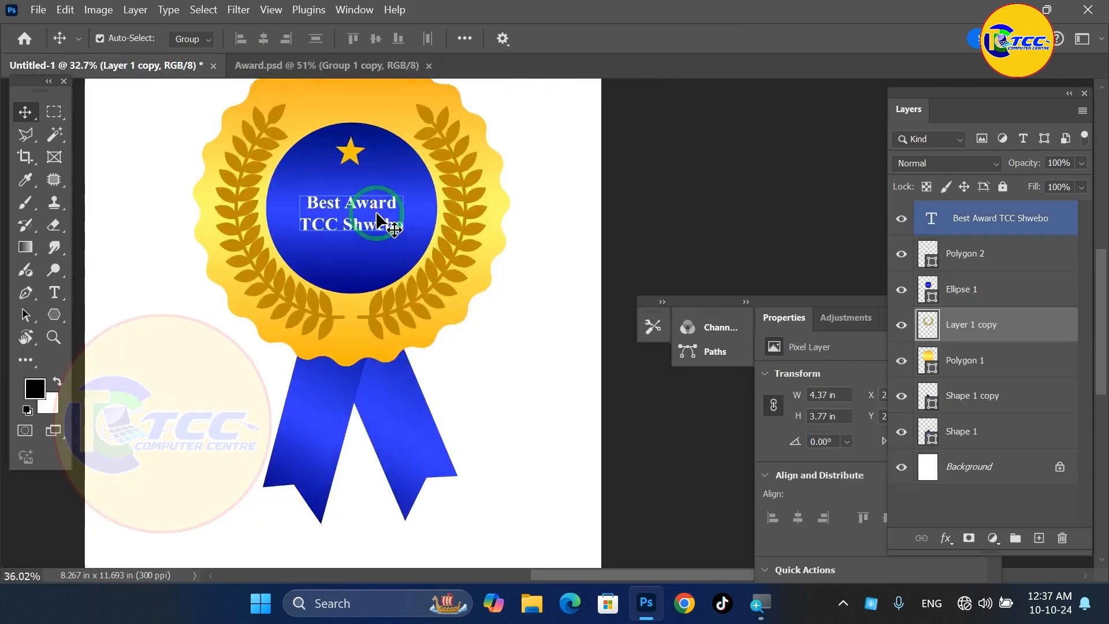
pyautogui.doubleClick(369, 198)
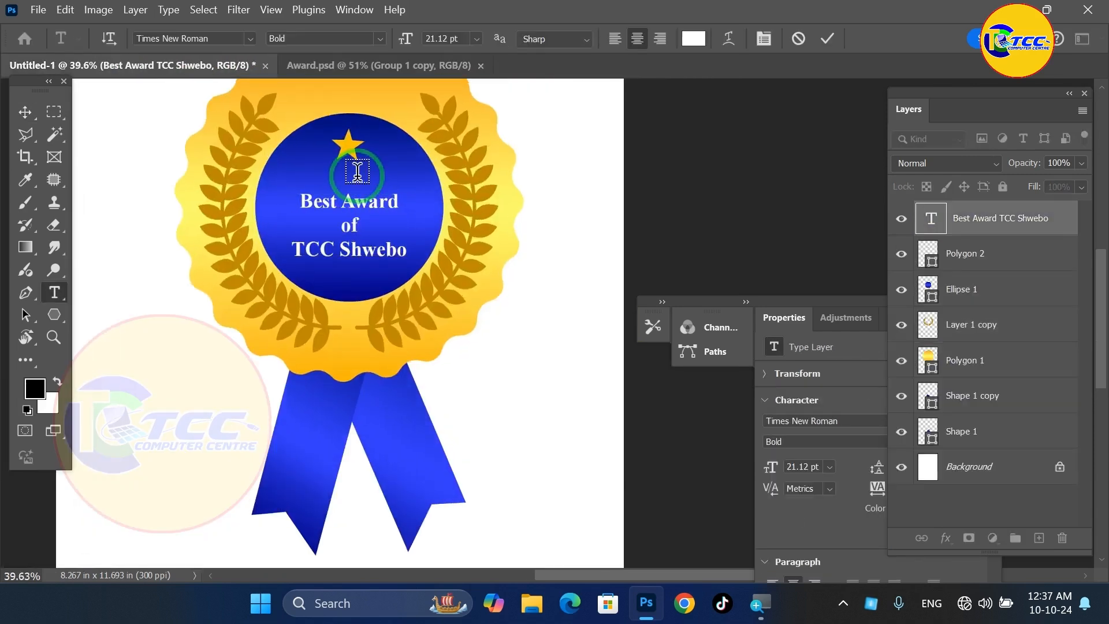
pyautogui.hotkey('ctrl', 'Return')
pyautogui.hotkey('shift', 'Up')
pyautogui.hotkey('shift', 'Up')
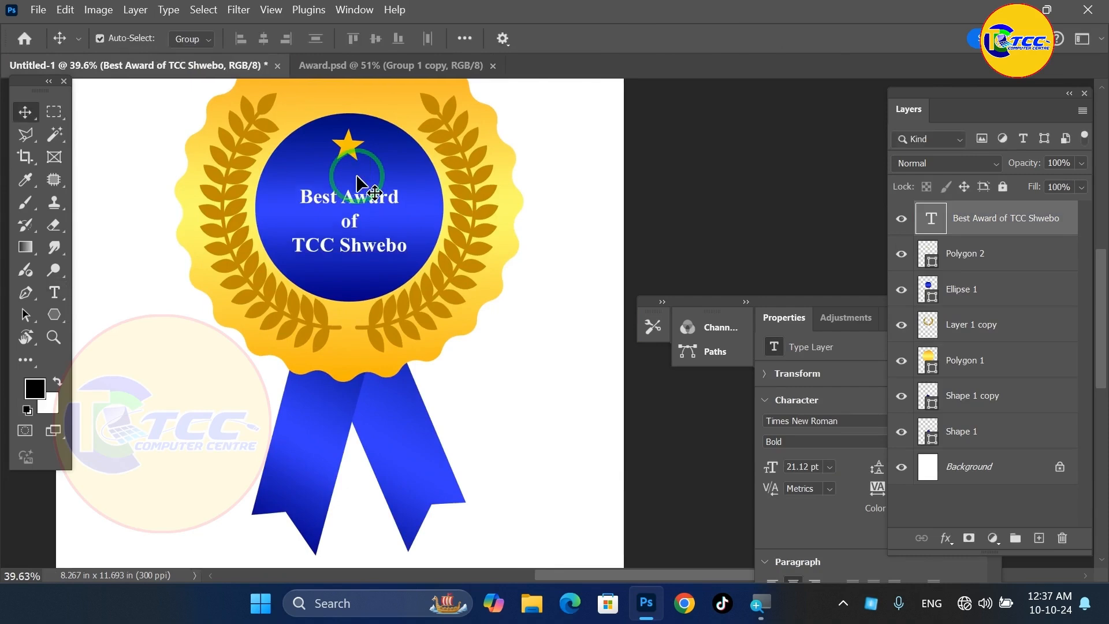
pyautogui.scroll(-1, 458, 222)
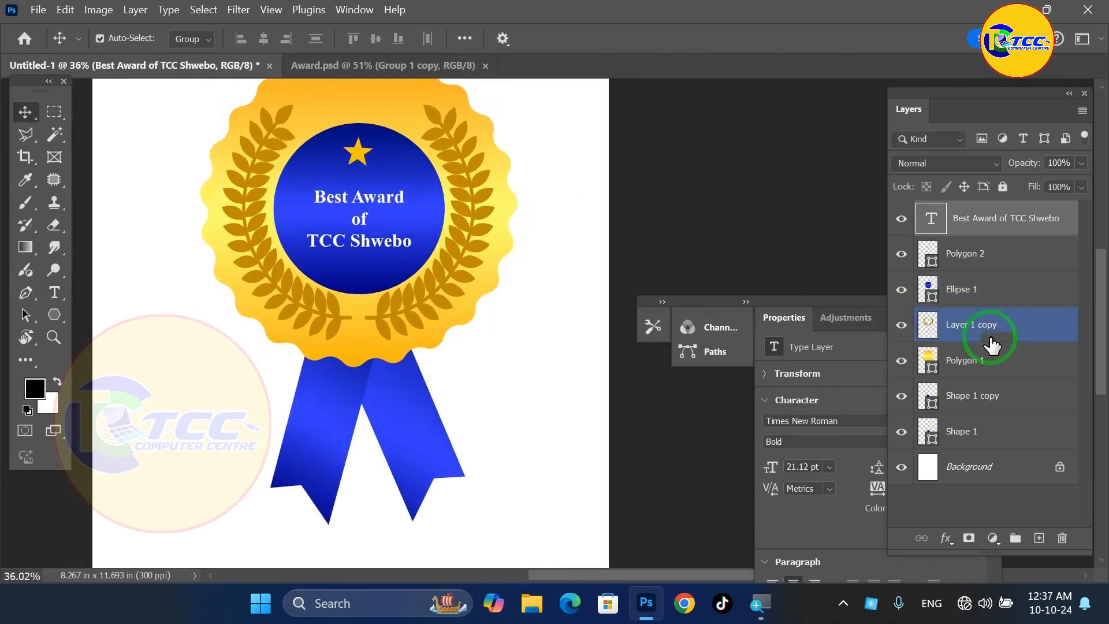
pyautogui.scroll(-2, 238, 178)
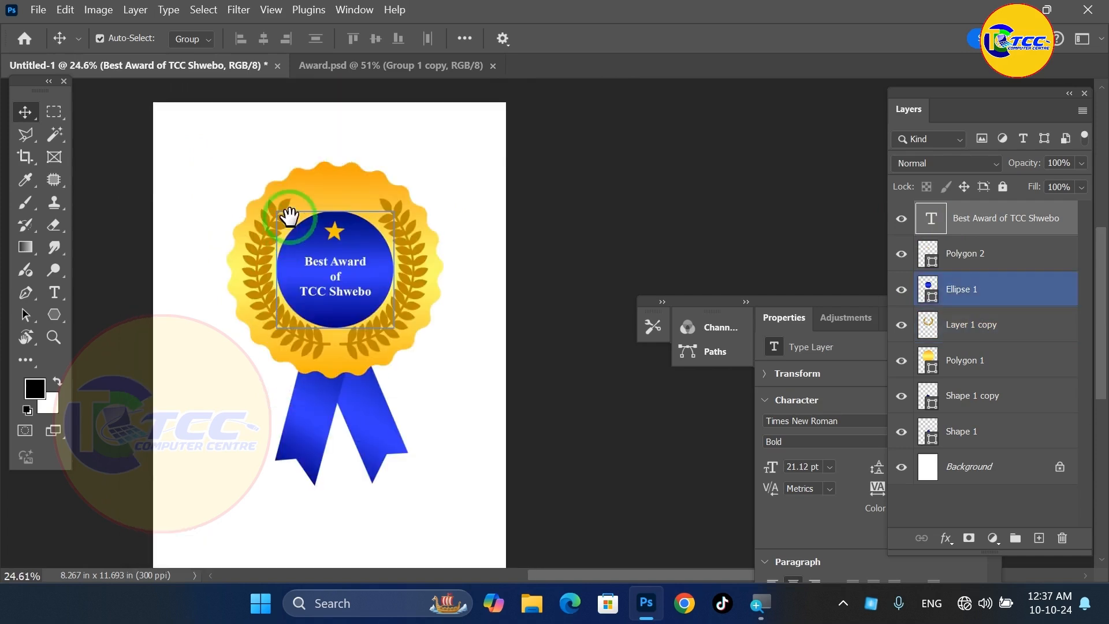
# Select all seven badge layers, from the award text down to the ribbon tails, and group them
pyautogui.moveTo(130, 148); pyautogui.dragTo(561, 512)
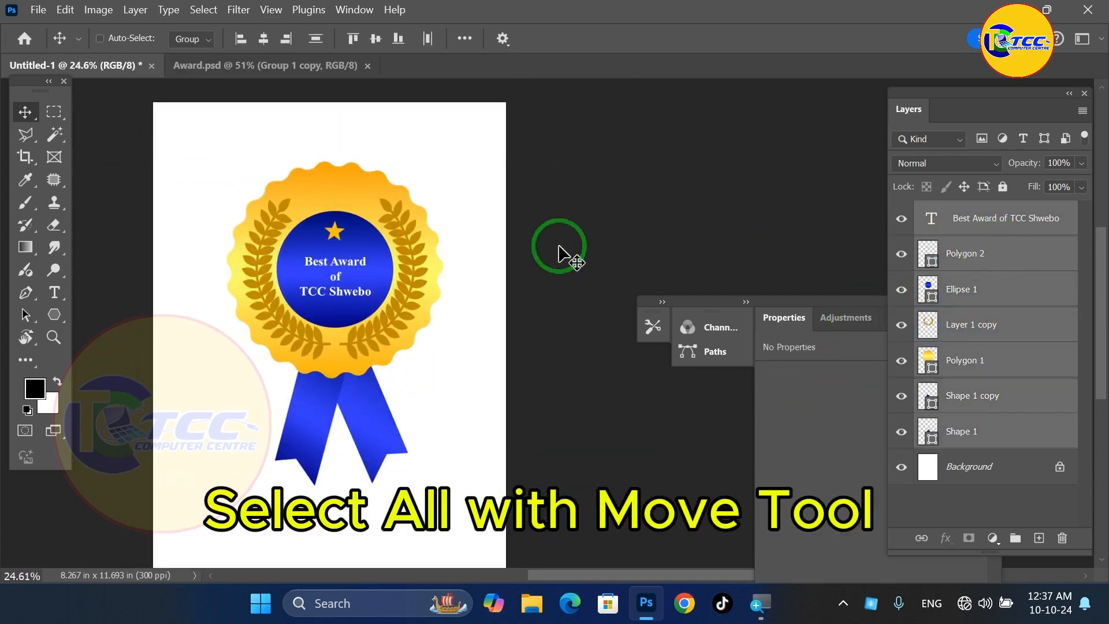
pyautogui.hotkey('ctrl', 'g')
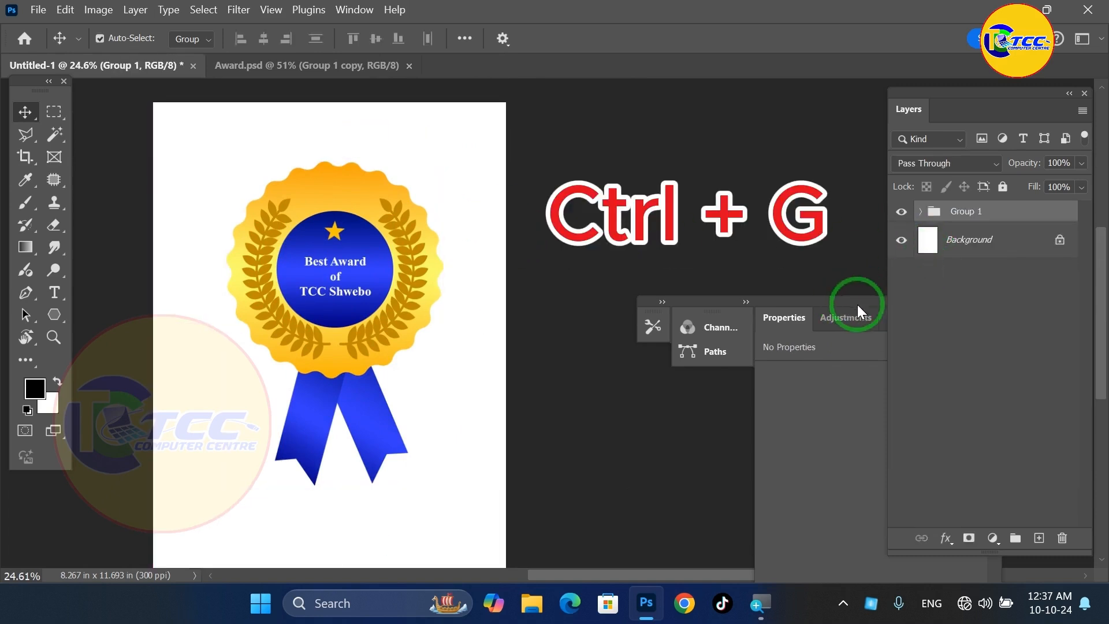
pyautogui.click(857, 305)
pyautogui.click(995, 302)
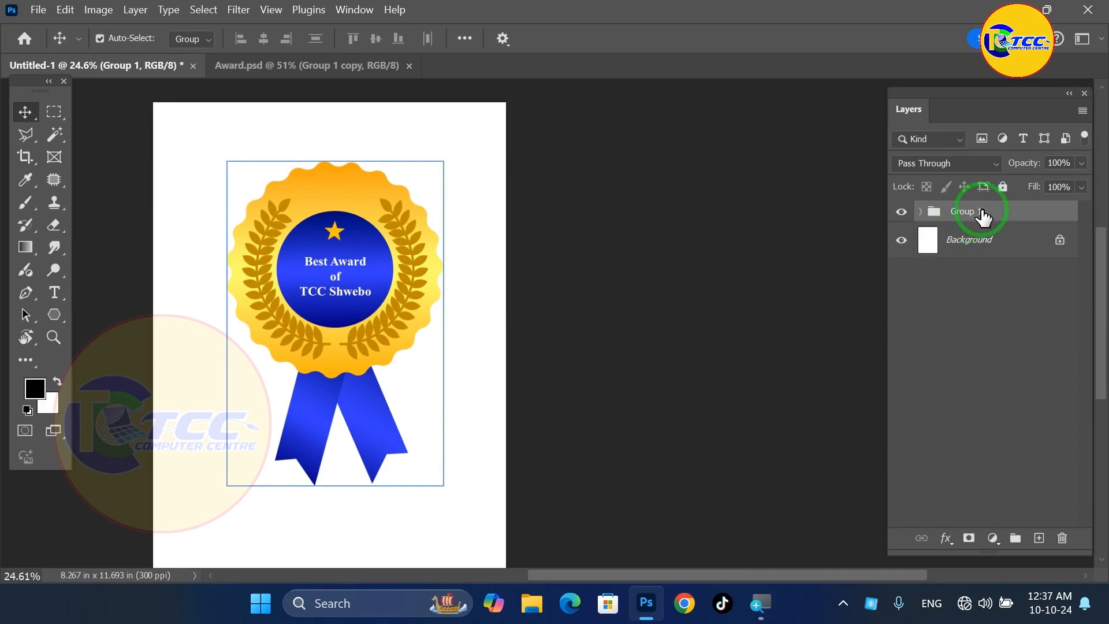
# Duplicate Group 1, convert the duplicate to a smart object and hide the original group
pyautogui.hotkey('ctrl', 'j')
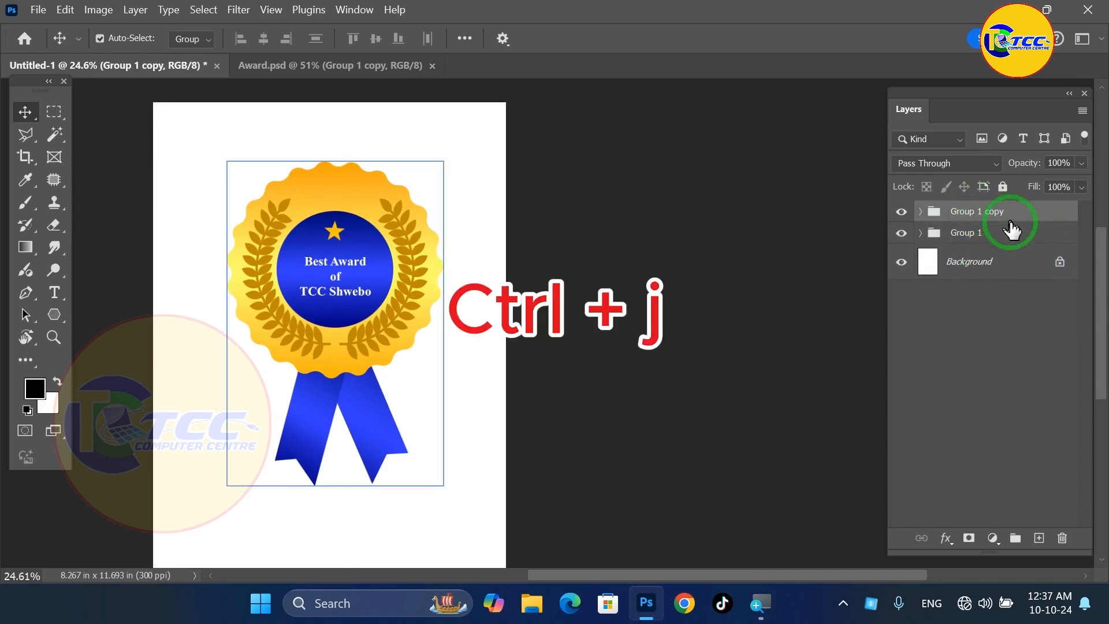
pyautogui.rightClick(956, 212)
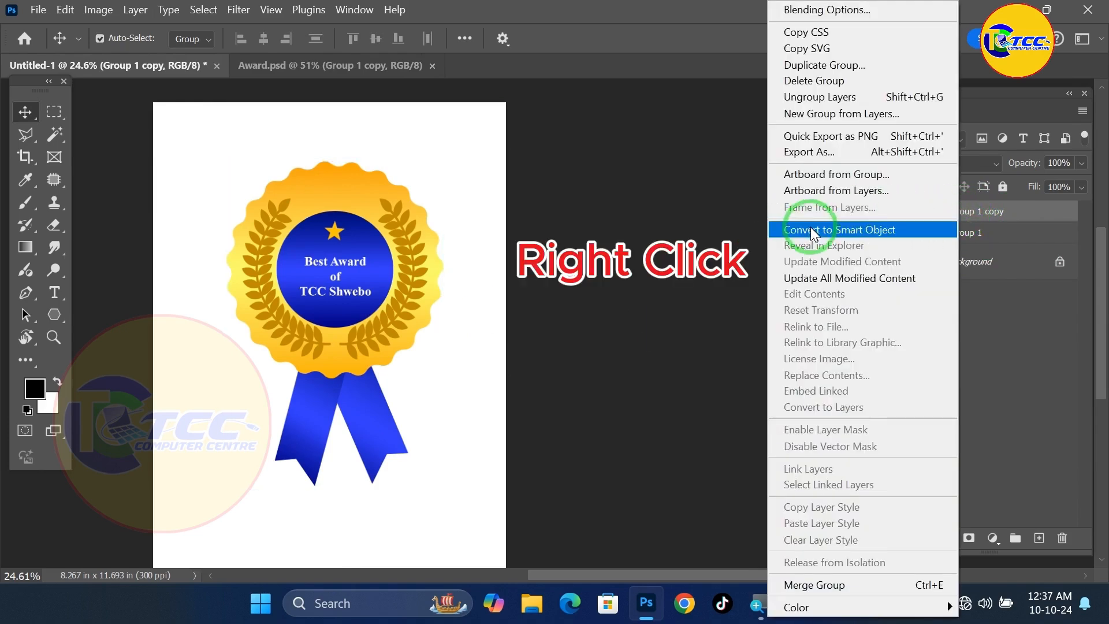
pyautogui.click(859, 230)
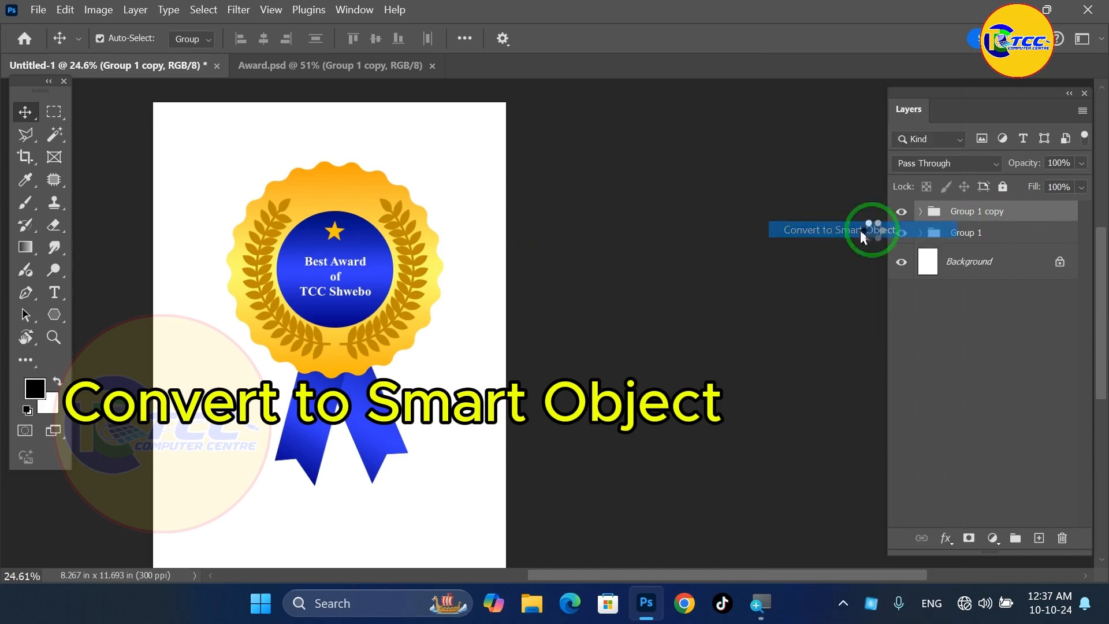
pyautogui.click(901, 247)
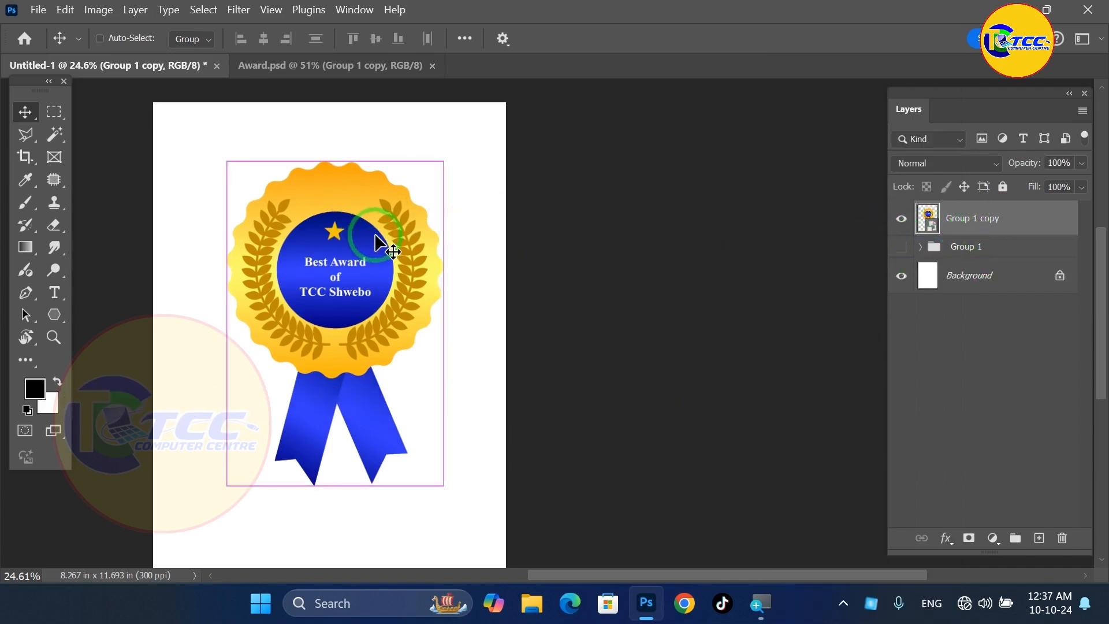
# Copy the smart object badge into Award.psd over the reference badge, then delete that copy
pyautogui.moveTo(347, 236); pyautogui.dragTo(563, 291)
pyautogui.hotkey('ctrl', '0')
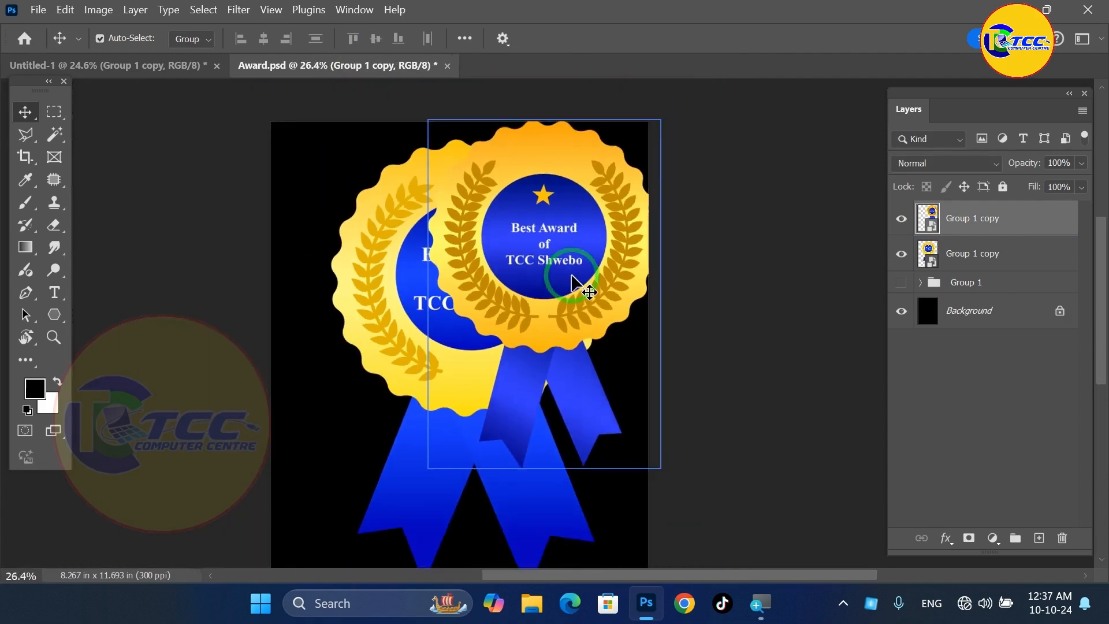
pyautogui.moveTo(588, 254); pyautogui.dragTo(541, 345)
pyautogui.press('Delete')
pyautogui.hotkey('ctrl', 'z')
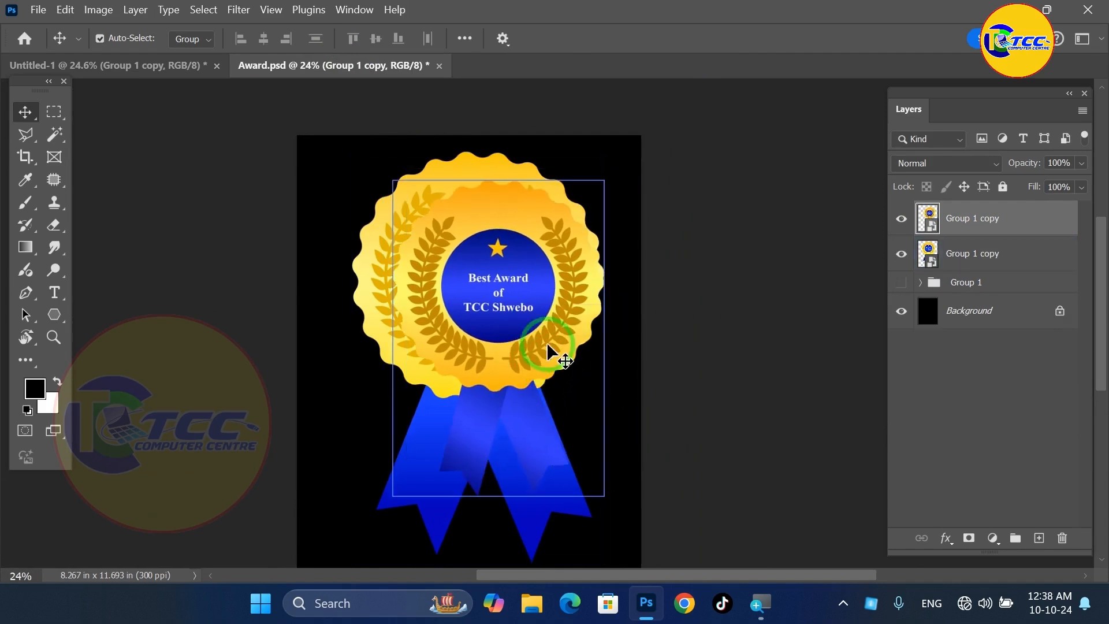
pyautogui.press('Delete')
pyautogui.moveTo(447, 200); pyautogui.dragTo(697, 322)
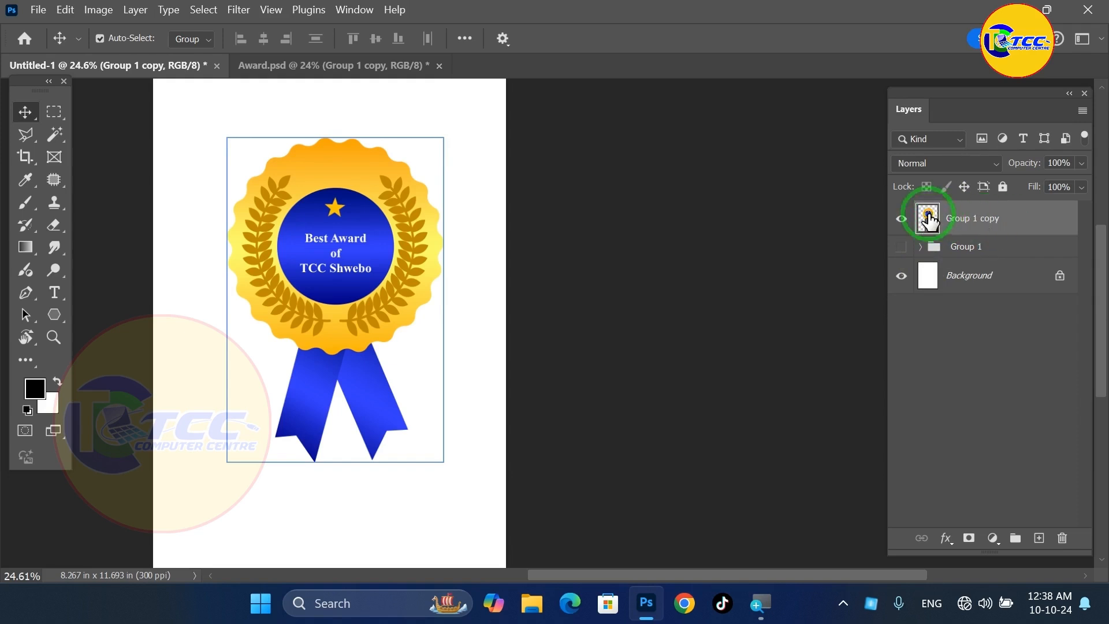
# Delete the smart object badge from Untitled-1, show Group 1 again and ungroup its layers
pyautogui.press('Delete')
pyautogui.click(902, 211)
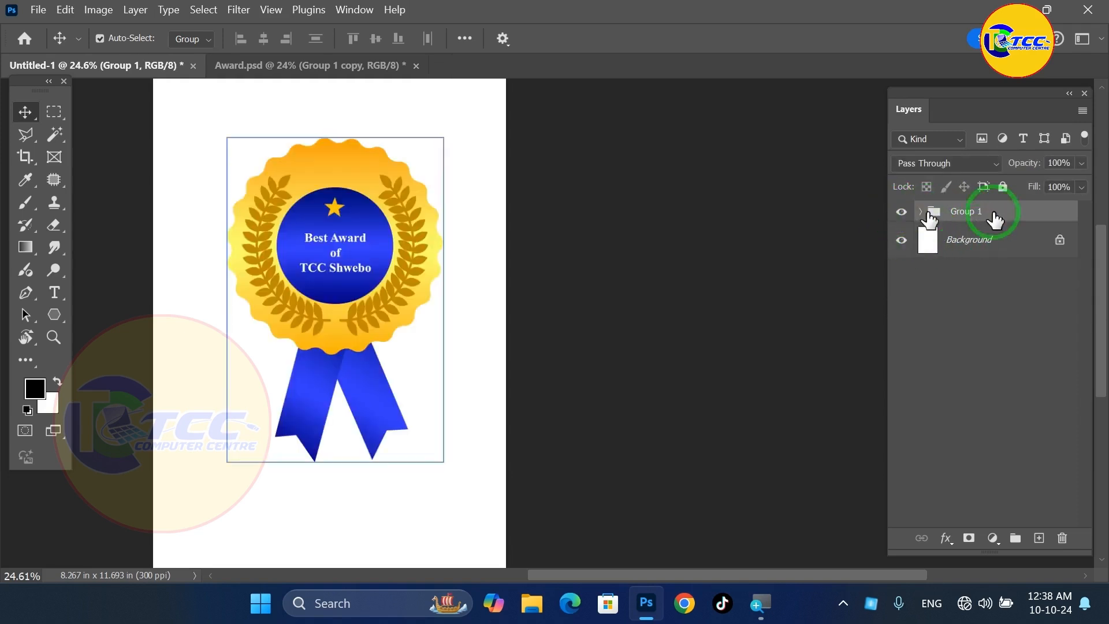
pyautogui.hotkey('ctrl', 'shift', 'g')
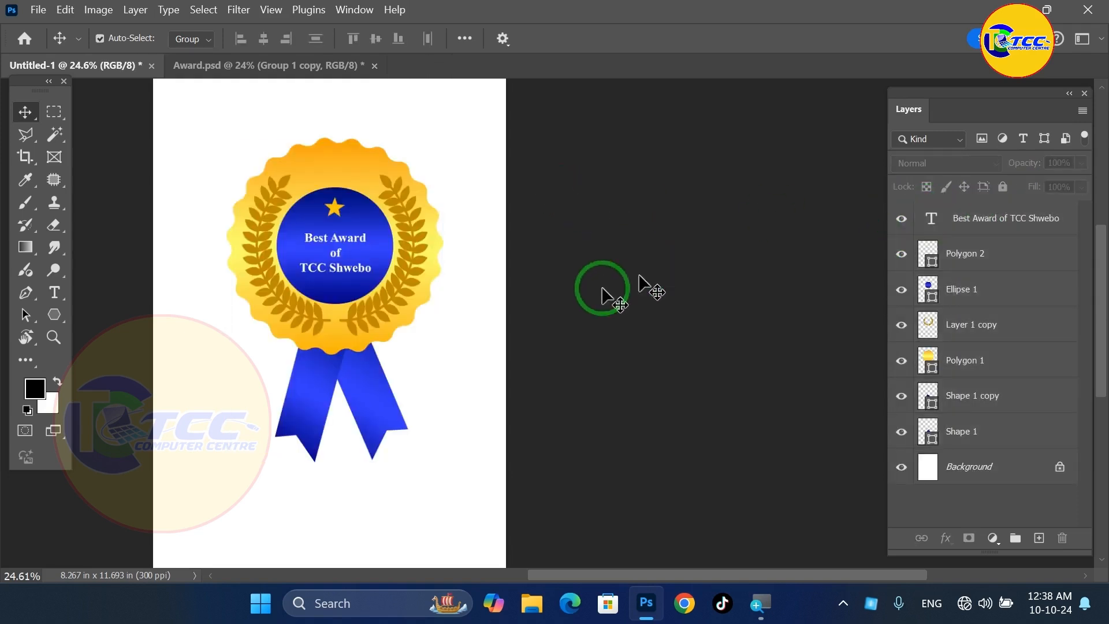
pyautogui.scroll(3, 550, 329)
pyautogui.click(1006, 289)
pyautogui.keyDown('shift'); pyautogui.click(971, 218); pyautogui.keyUp('shift')
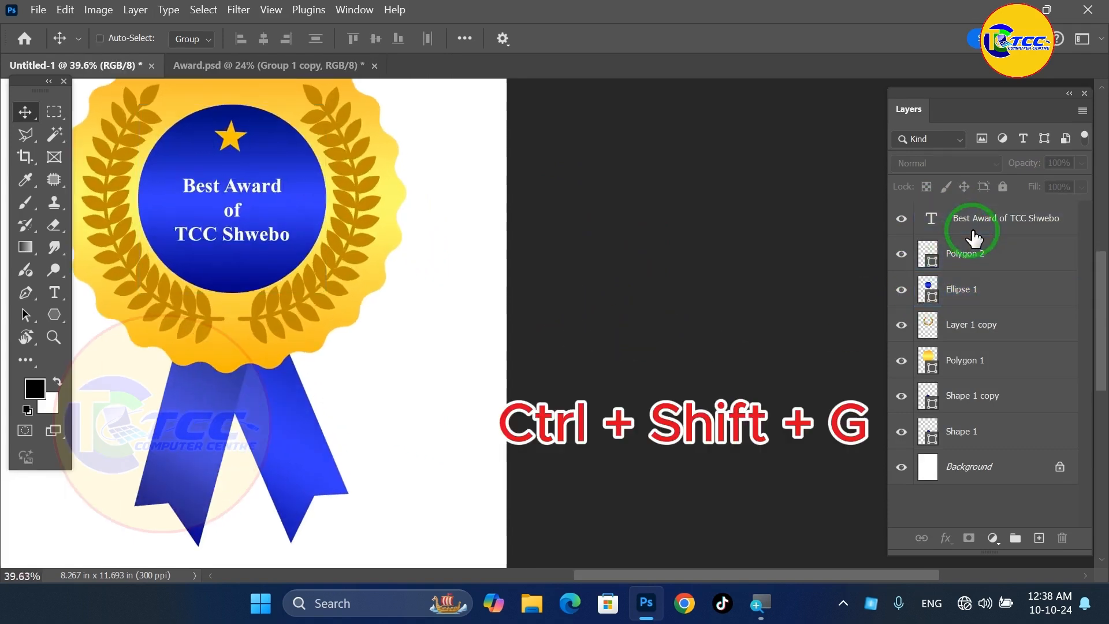
pyautogui.hotkey('ctrl', 'g')
pyautogui.hotkey('ctrl', 'shift', 'g')
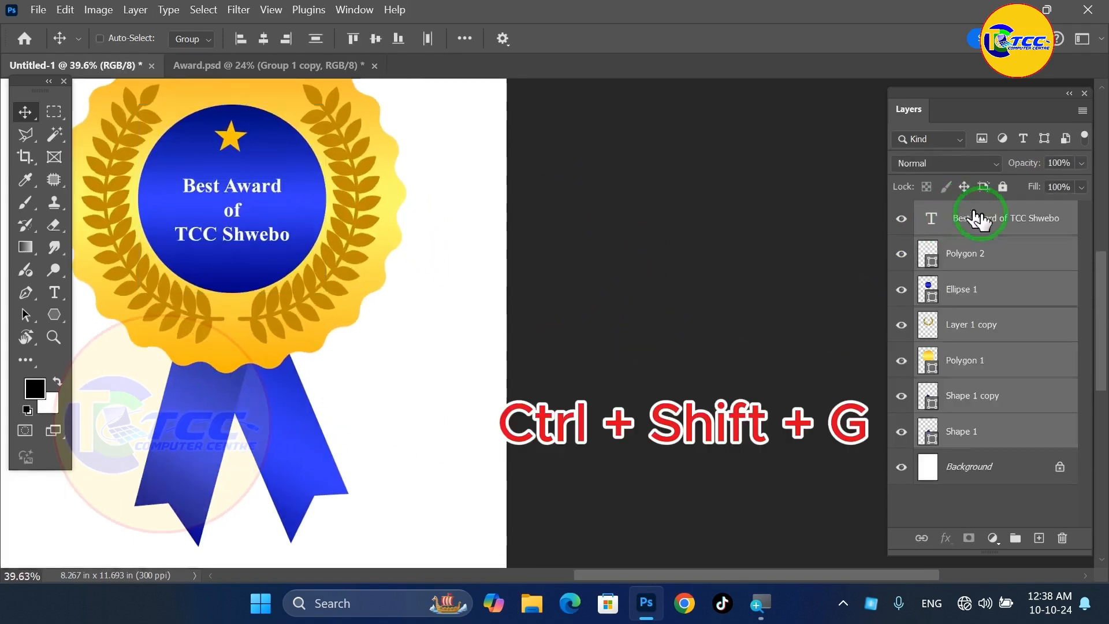
# Delete the left ribbon tail, Shape 1 copy, and keep the right tail, Shape 1
pyautogui.click(291, 414)
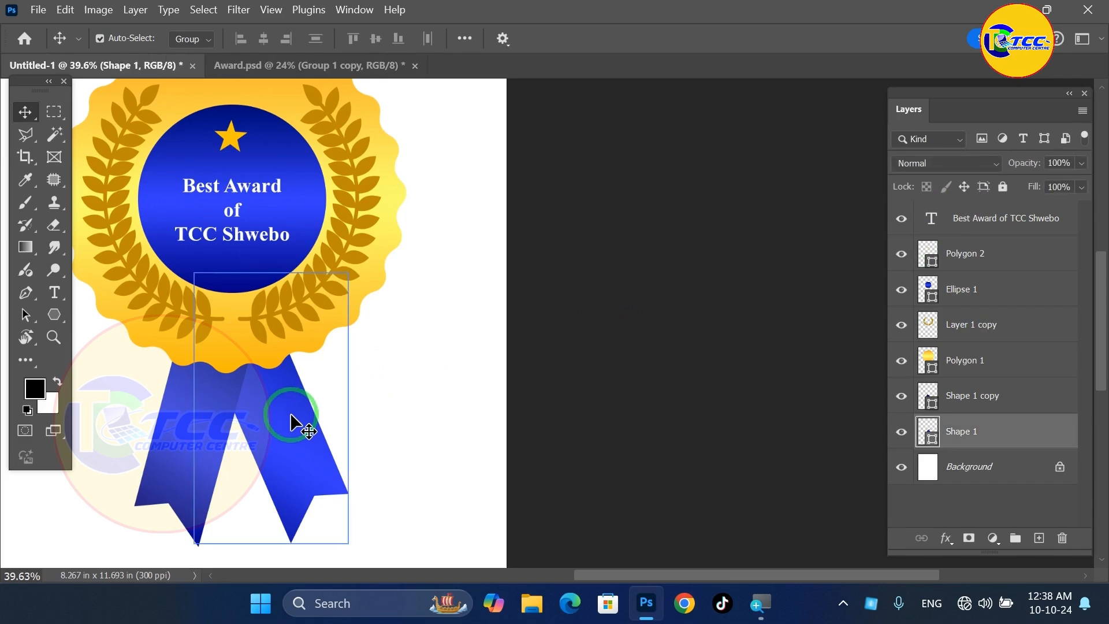
pyautogui.keyDown('ctrl'); pyautogui.click(194, 463); pyautogui.keyUp('ctrl')
pyautogui.press('Delete')
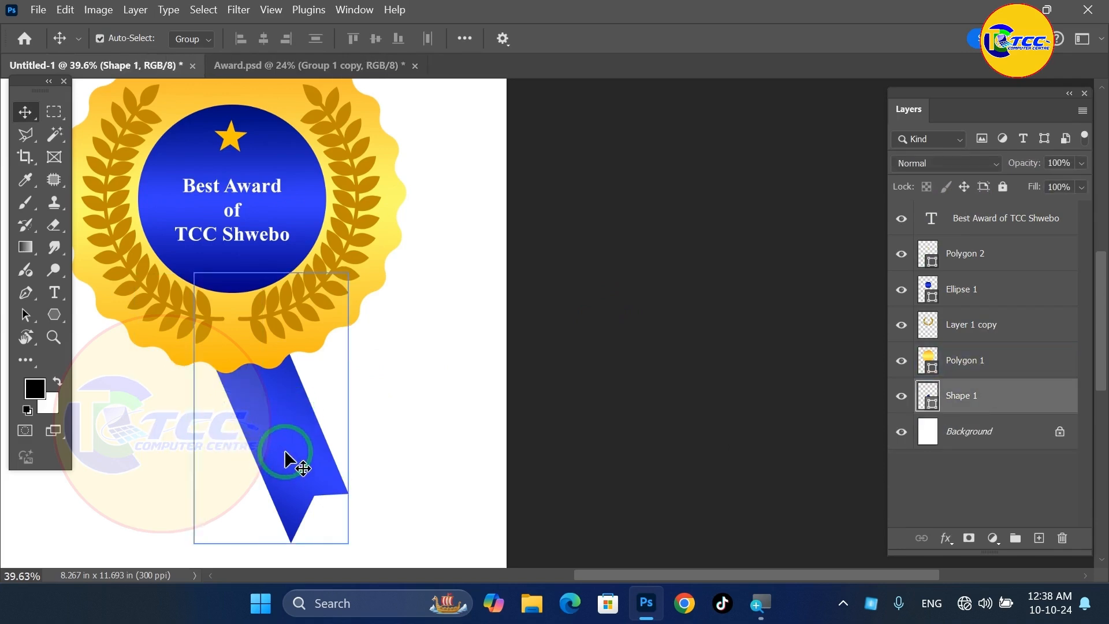
# Scale the right ribbon tail to 137.45%, move it further up behind the seal and rotate it 3°
pyautogui.hotkey('ctrl', 't')
pyautogui.moveTo(349, 383); pyautogui.dragTo(403, 393)
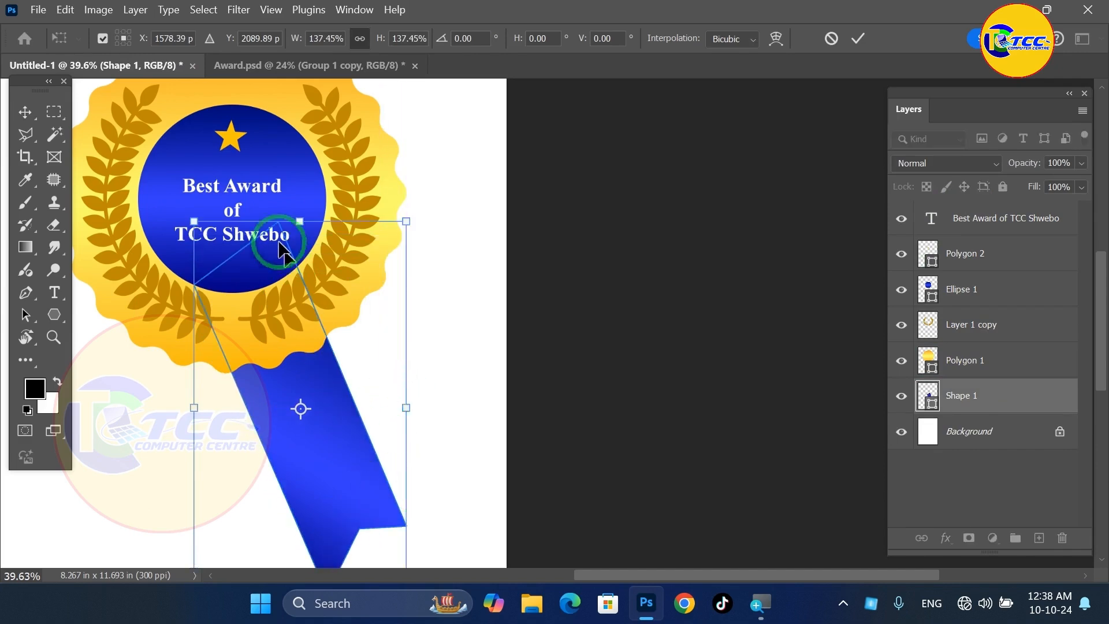
pyautogui.moveTo(343, 304); pyautogui.dragTo(334, 275)
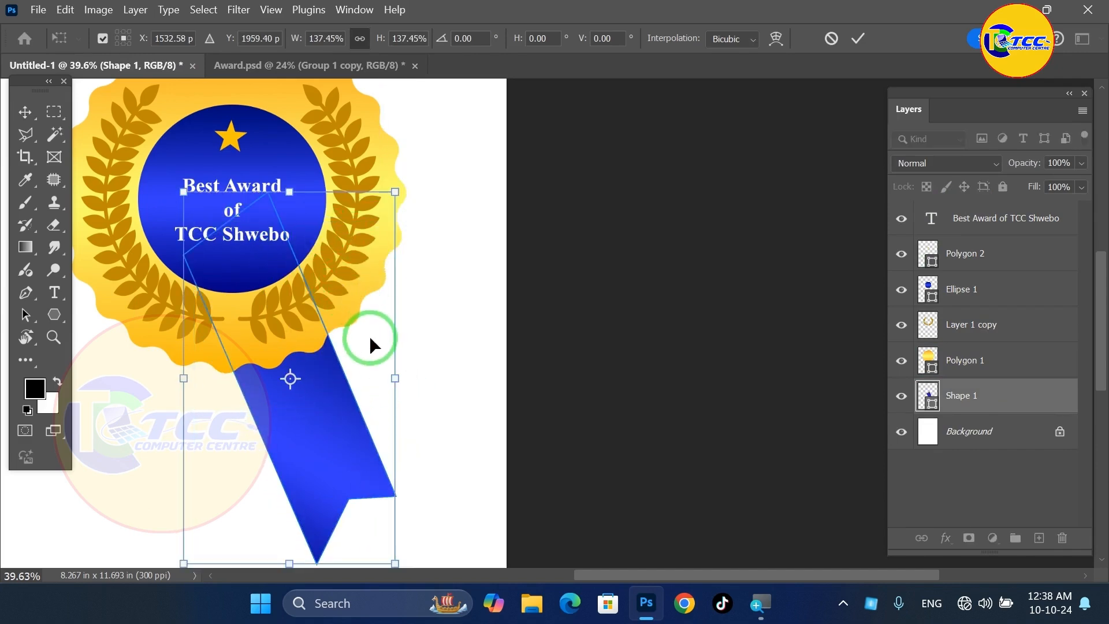
pyautogui.moveTo(409, 215); pyautogui.dragTo(396, 285)
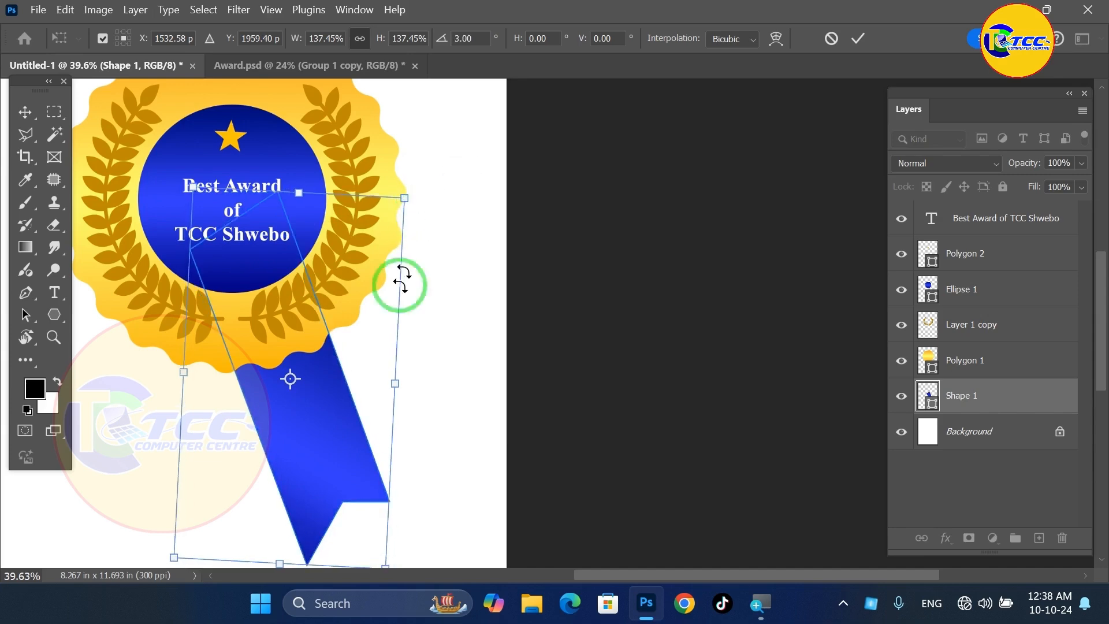
pyautogui.press('Return')
pyautogui.scroll(-1, 340, 391)
# Duplicate the right ribbon tail, flip the copy horizontally and shift it left to form the matching left tail
pyautogui.hotkey('ctrl', 'j')
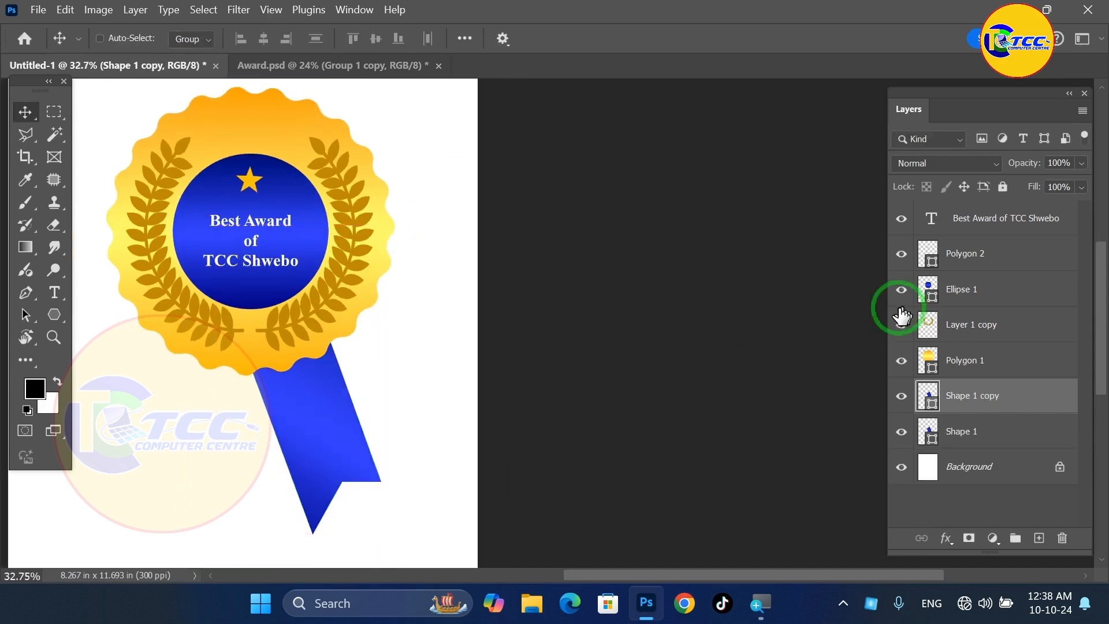
pyautogui.hotkey('ctrl', 't')
pyautogui.rightClick(321, 404)
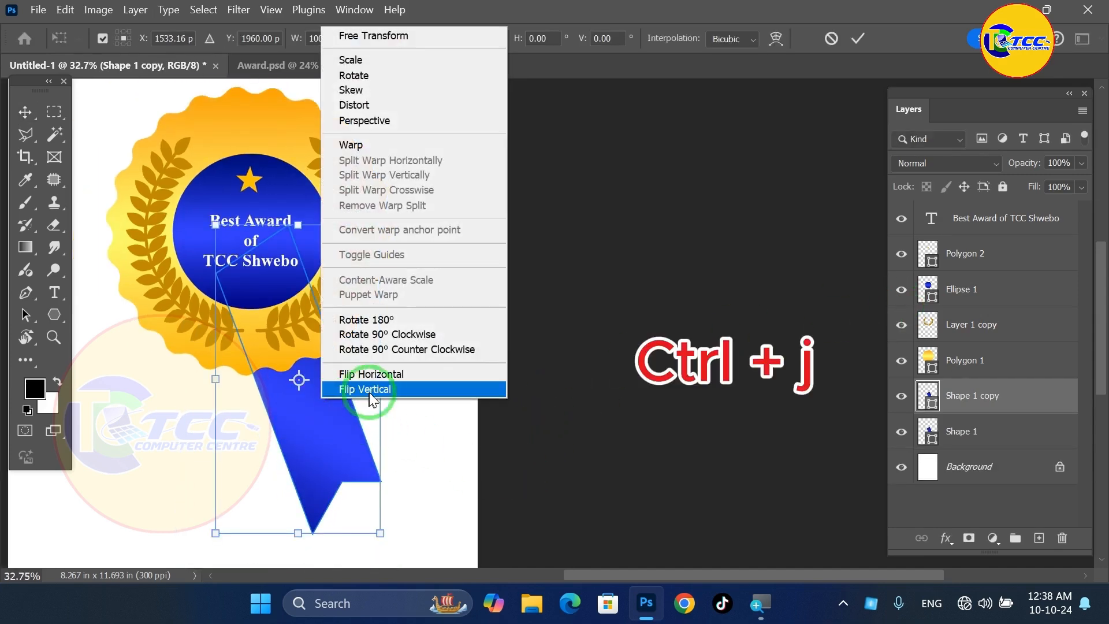
pyautogui.click(378, 376)
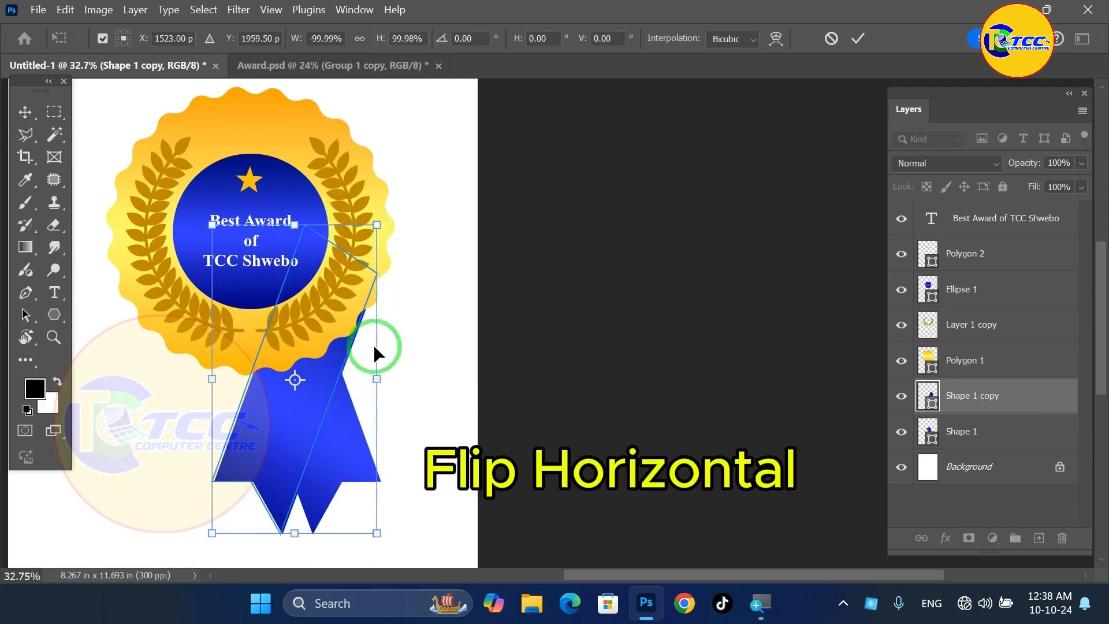
pyautogui.press('Left')
pyautogui.press('Left')
pyautogui.press('Left')
pyautogui.press('Left')
pyautogui.press('Left')
pyautogui.press('Left')
pyautogui.press('Left')
pyautogui.press('Left')
pyautogui.press('Left')
pyautogui.press('Left')
pyautogui.press('Left')
pyautogui.press('Left')
pyautogui.press('Left')
pyautogui.press('Left')
pyautogui.press('Left')
pyautogui.press('Left')
pyautogui.press('Left')
pyautogui.press('Left')
pyautogui.press('Left')
pyautogui.press('Left')
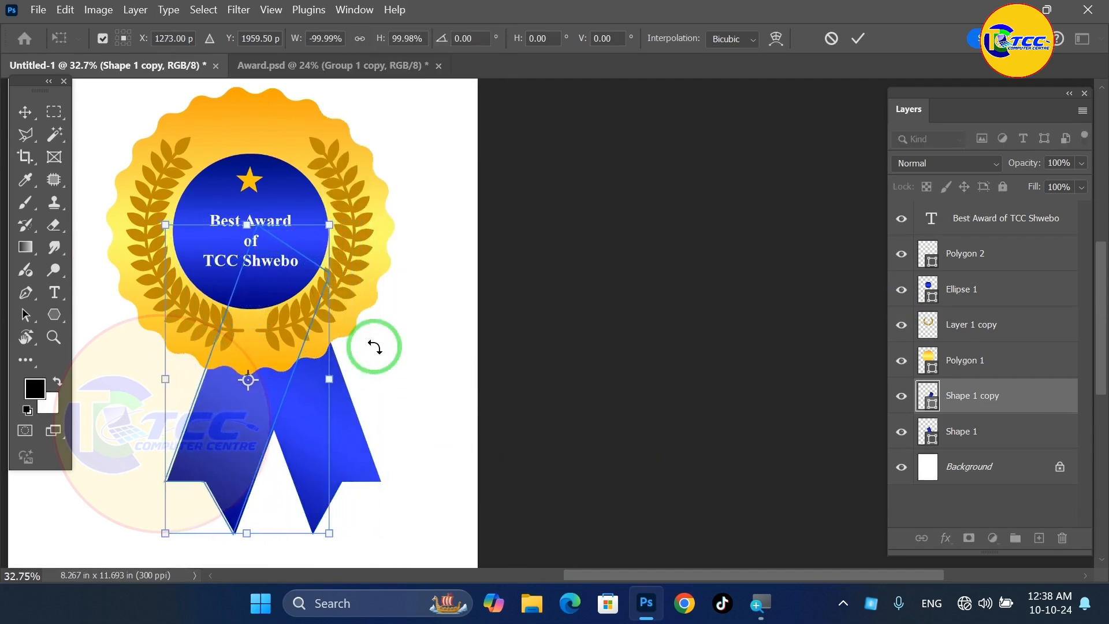
pyautogui.click(375, 348)
pyautogui.click(272, 347)
pyautogui.click(302, 438)
pyautogui.click(248, 440)
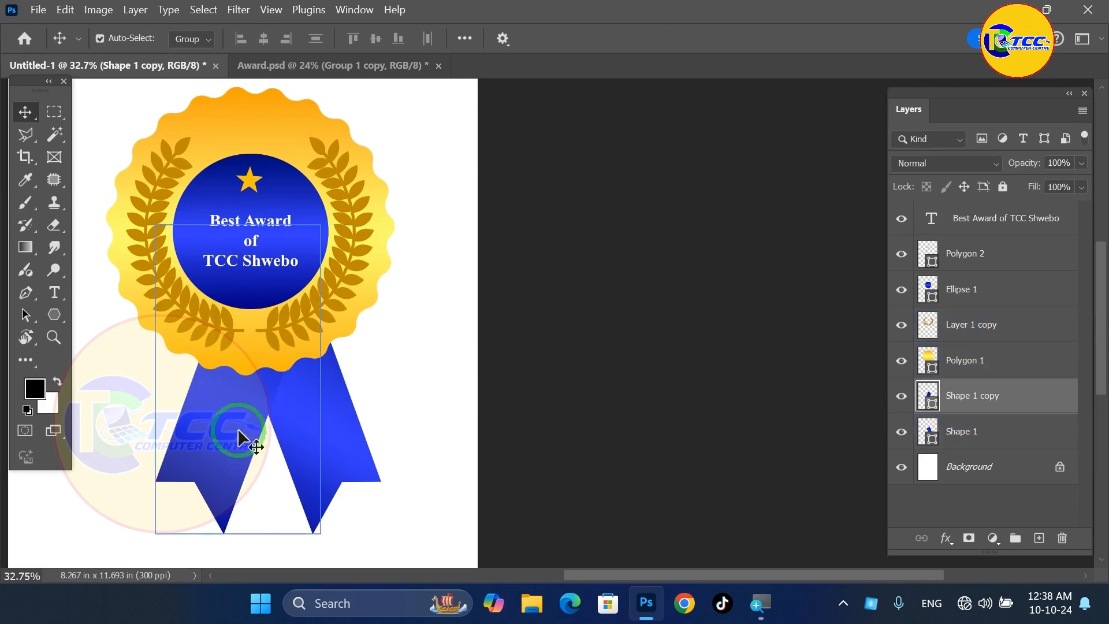
# Shift both ribbon tails slightly down and left beneath the seal, and bring Shape 1 forward above Shape 1 copy
pyautogui.moveTo(237, 438); pyautogui.dragTo(227, 444)
pyautogui.moveTo(317, 438)
pyautogui.mouseDown()
pyautogui.moveTo(300, 436)
pyautogui.moveTo(320, 434)
pyautogui.mouseUp()
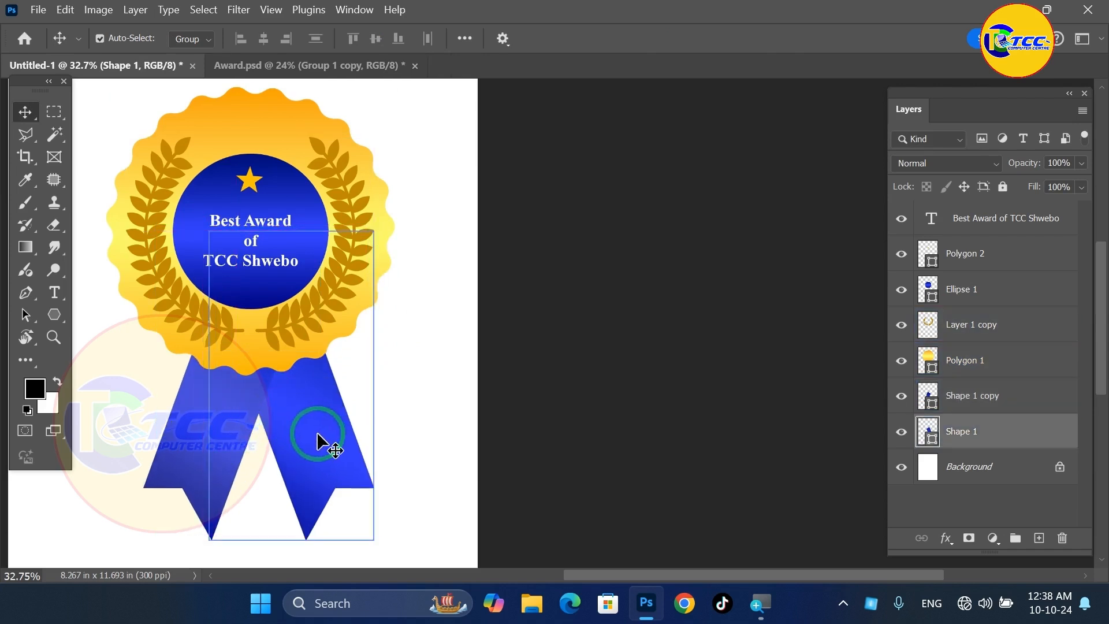
pyautogui.hotkey('ctrl', ']')
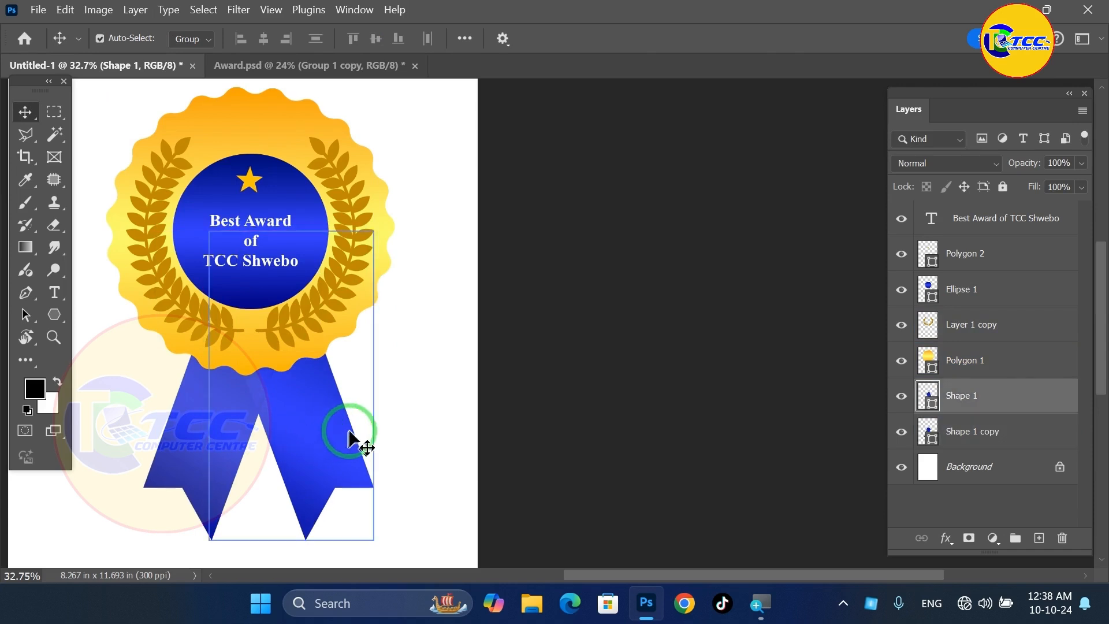
# Group all seven layers of the revised badge, leaving out the Background, and select the group
pyautogui.scroll(-2, 358, 380)
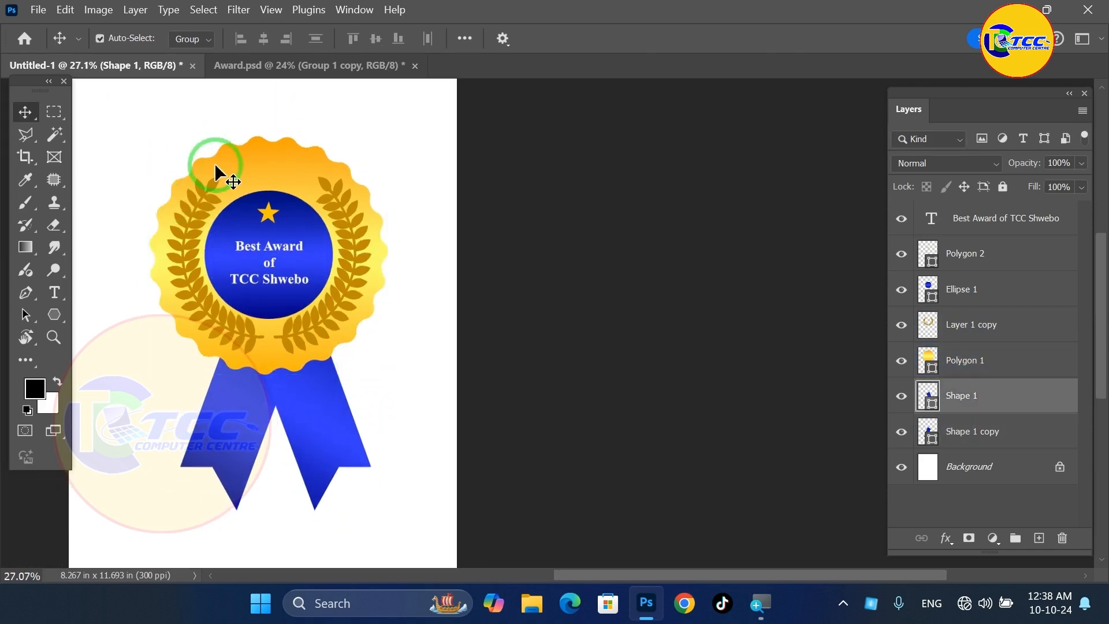
pyautogui.moveTo(129, 148); pyautogui.dragTo(462, 526)
pyautogui.scroll(-1, 514, 335)
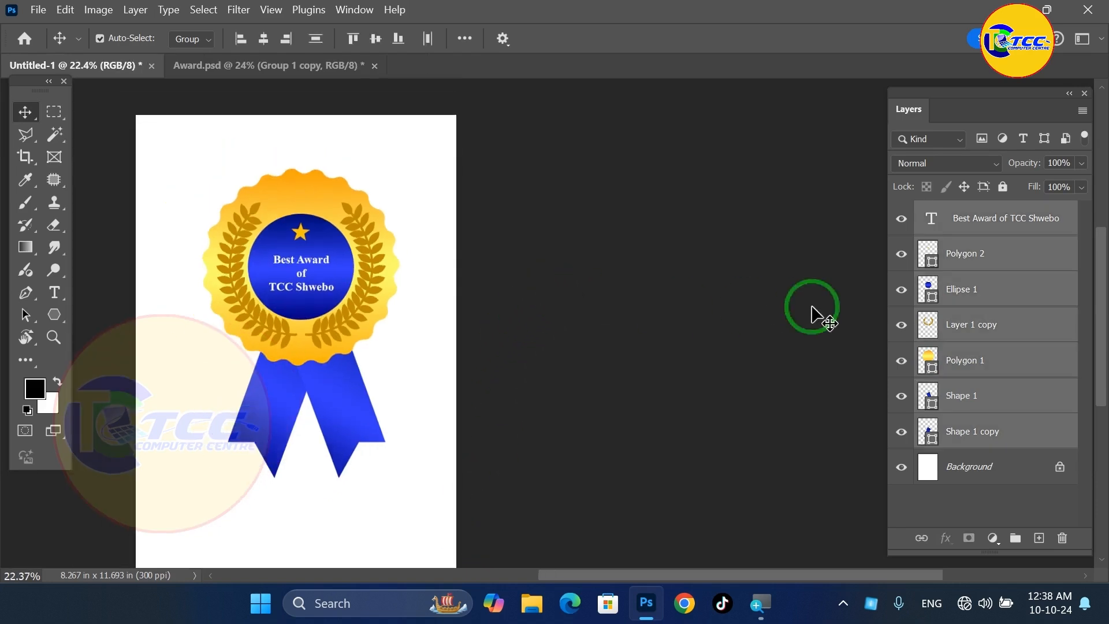
pyautogui.hotkey('ctrl', 'g')
pyautogui.click(962, 212)
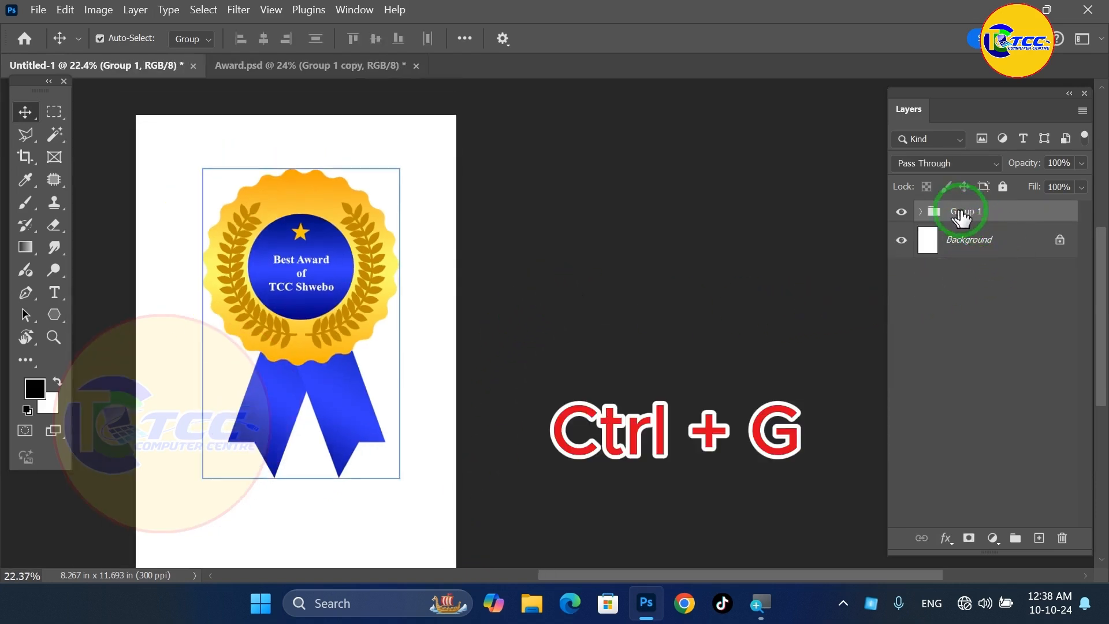
# Make a smart object badge from a duplicate of Group 1, and hide the original group
pyautogui.hotkey('ctrl', 'j')
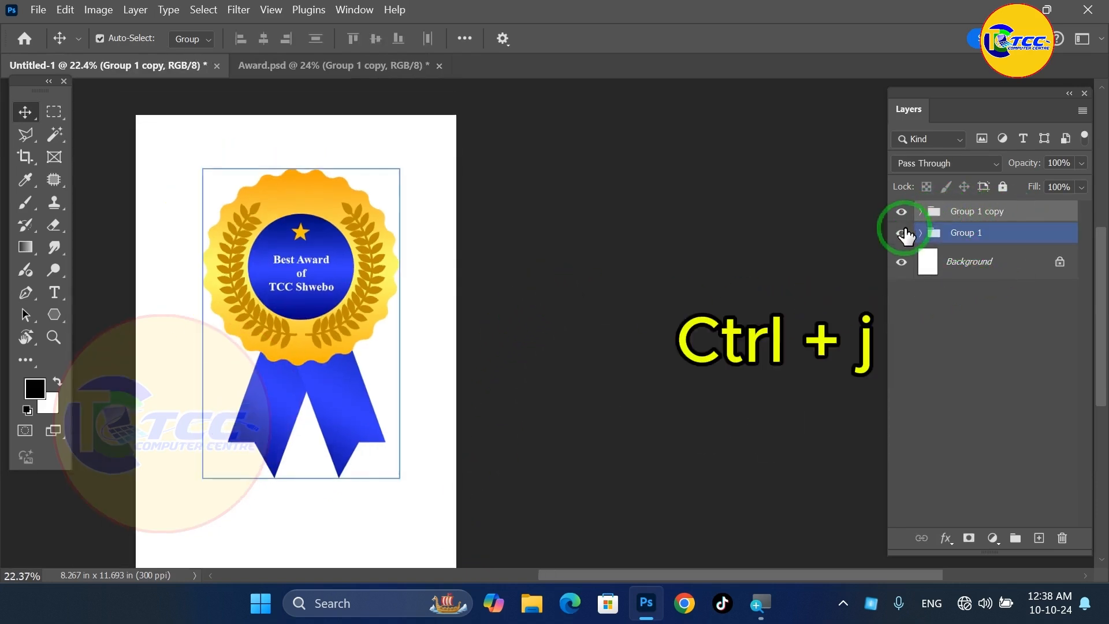
pyautogui.rightClick(960, 213)
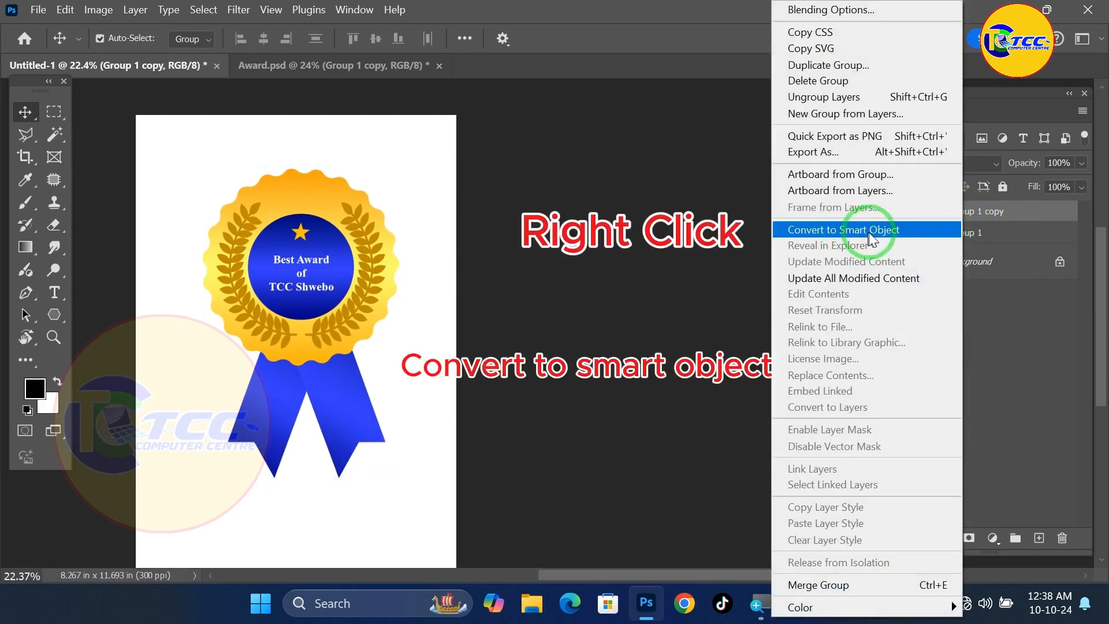
pyautogui.click(844, 230)
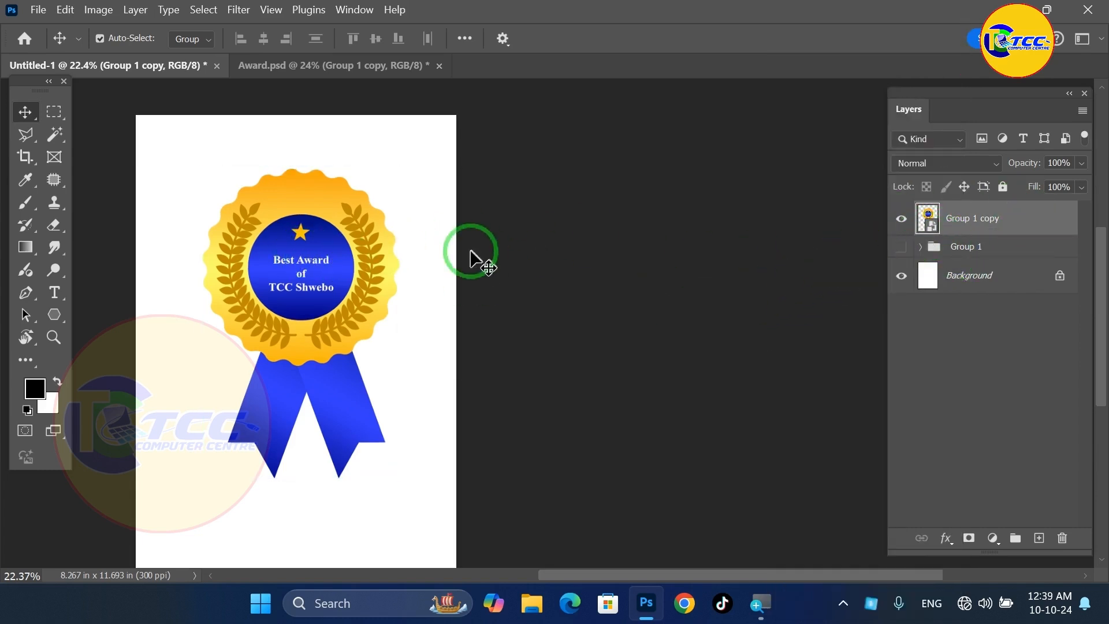
# Scale the smart object badge down slightly and reposition it around the middle of the page's width
pyautogui.hotkey('ctrl', 't')
pyautogui.moveTo(399, 169); pyautogui.dragTo(385, 228)
pyautogui.moveTo(329, 252); pyautogui.dragTo(347, 222)
# Fill the Background layer with the black foreground colour
pyautogui.click(977, 275)
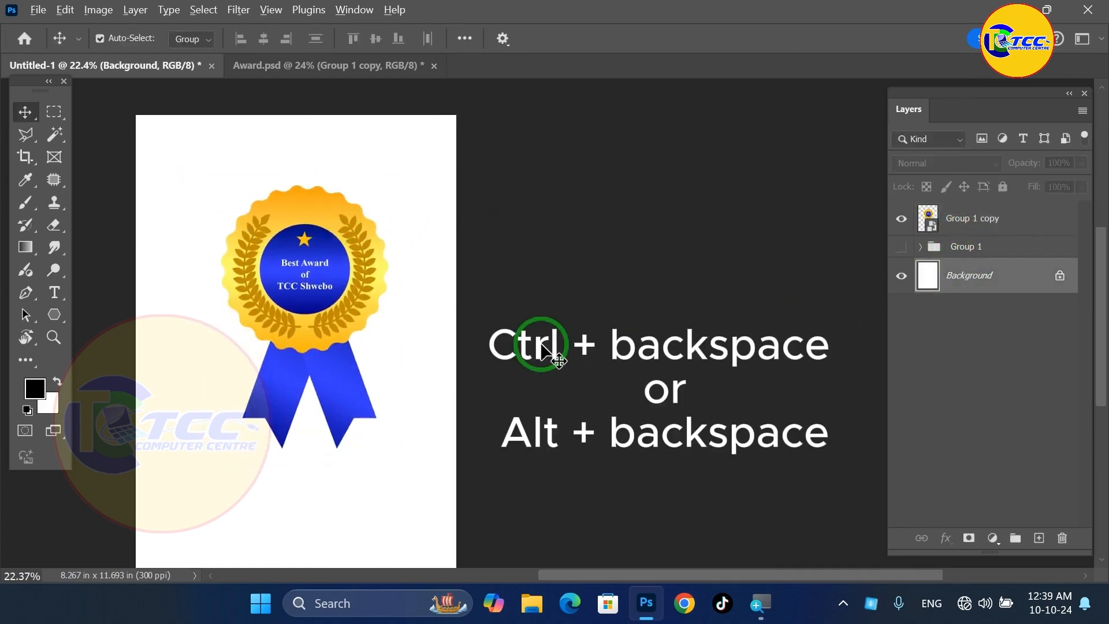
pyautogui.hotkey('alt', 'BackSpace')
pyautogui.scroll(3, 402, 288)
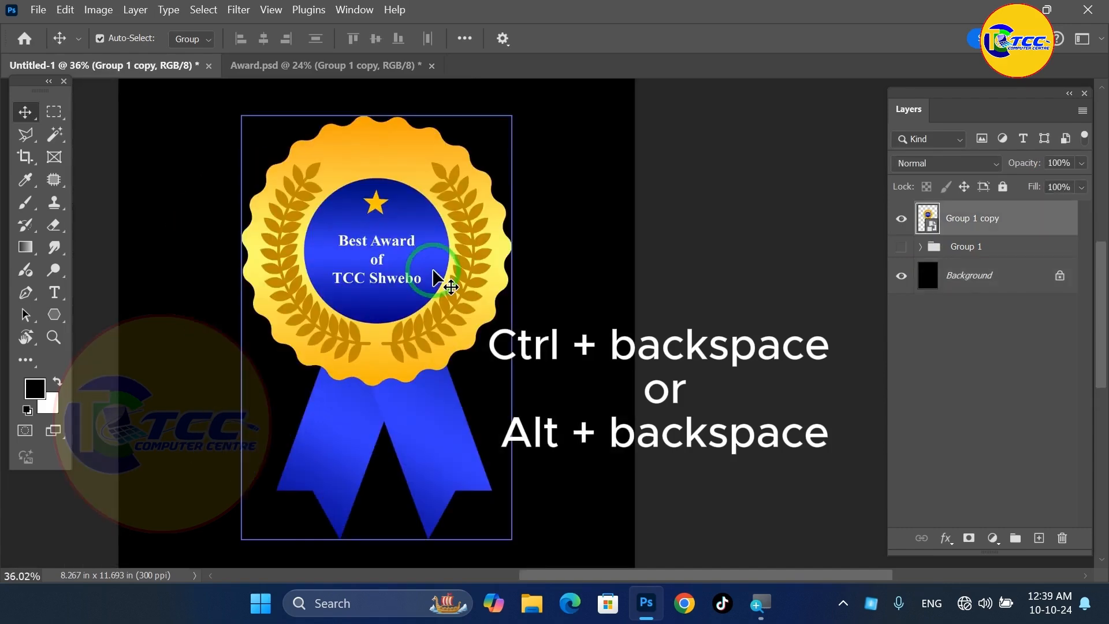
# Compare the finished badge with the reference in Award.psd, examining the seal, wreath, text and ribbon tails
pyautogui.click(303, 66)
pyautogui.scroll(3, 508, 255)
pyautogui.scroll(2, 520, 236)
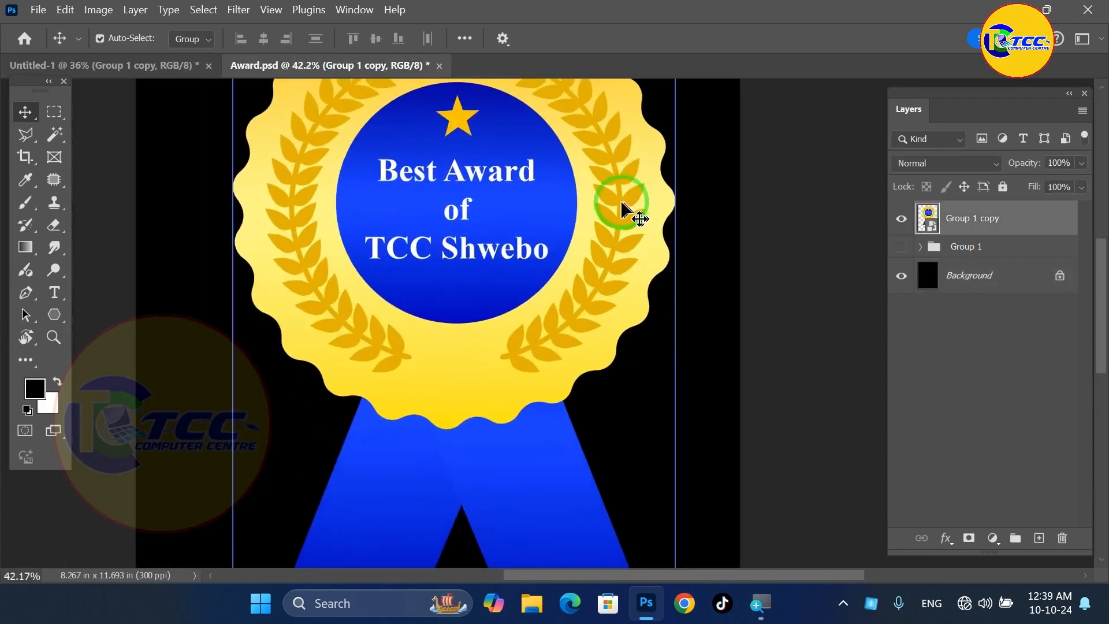
pyautogui.click(110, 65)
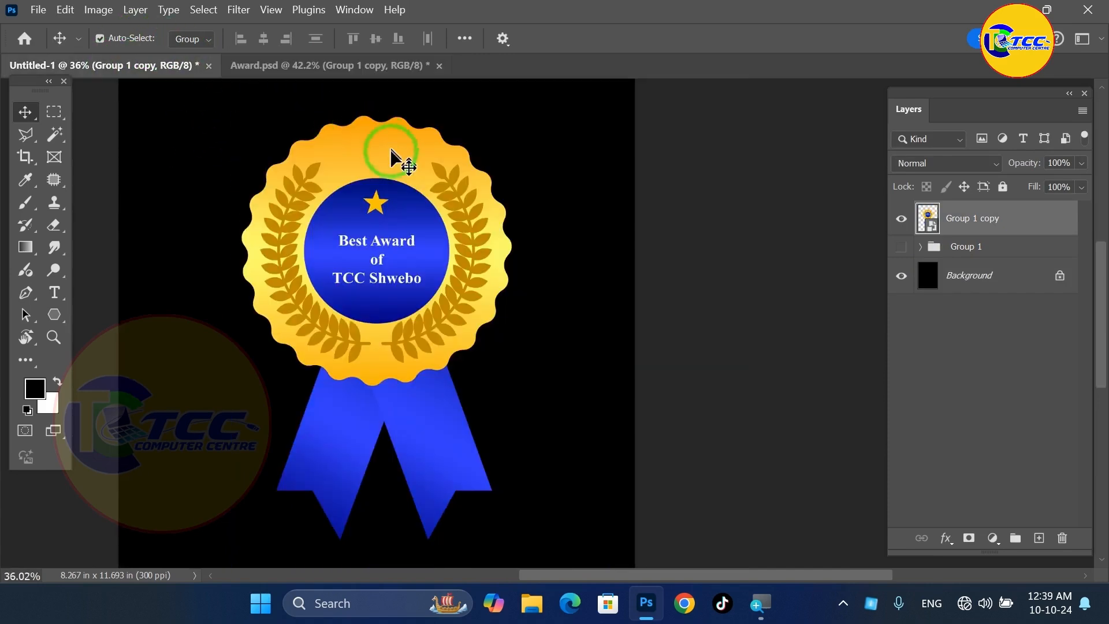
pyautogui.click(352, 70)
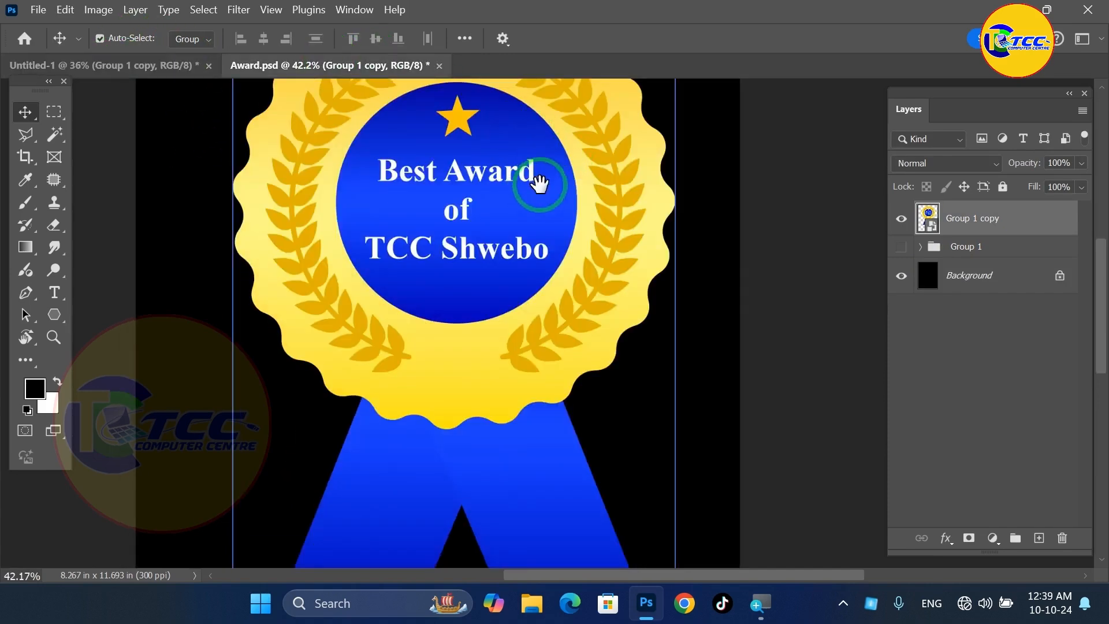
pyautogui.scroll(-2, 553, 198)
pyautogui.scroll(-3, 550, 189)
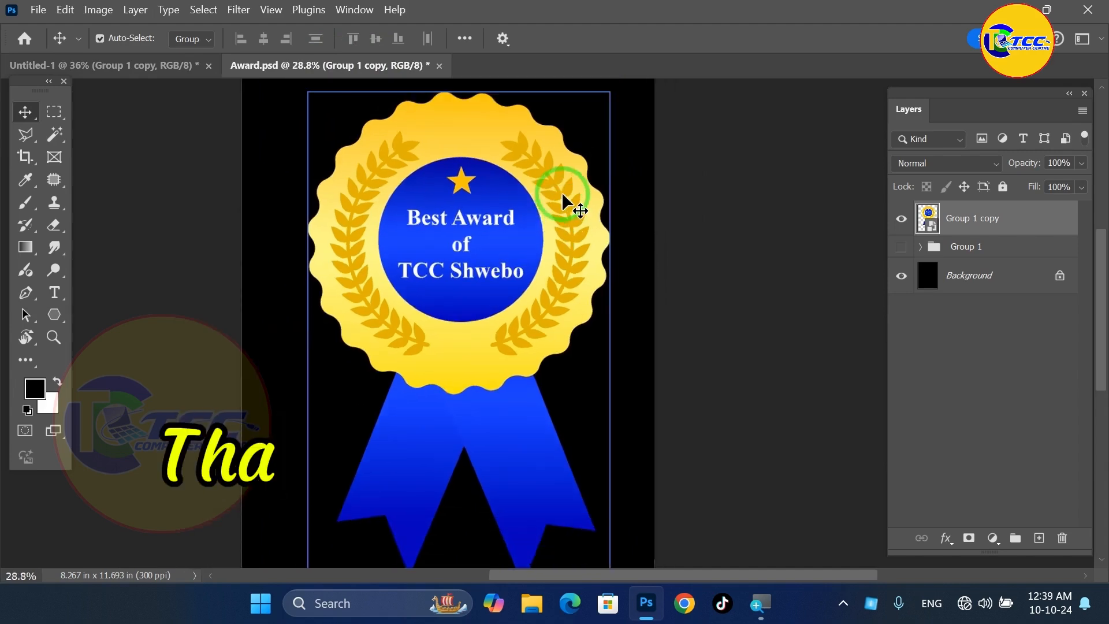